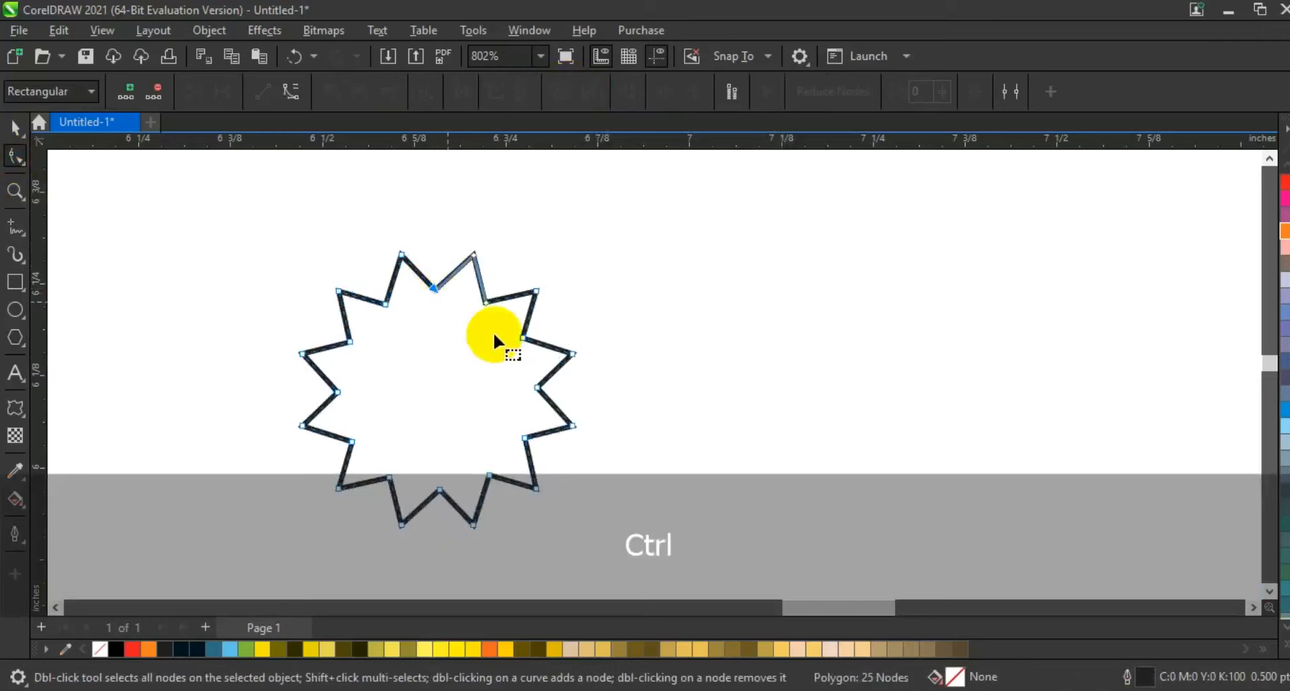
Round all corners of the 12-sided star polygon with a Fillet of 0.02" radius
{"action": "left_click", "coordinate": [14, 127]}
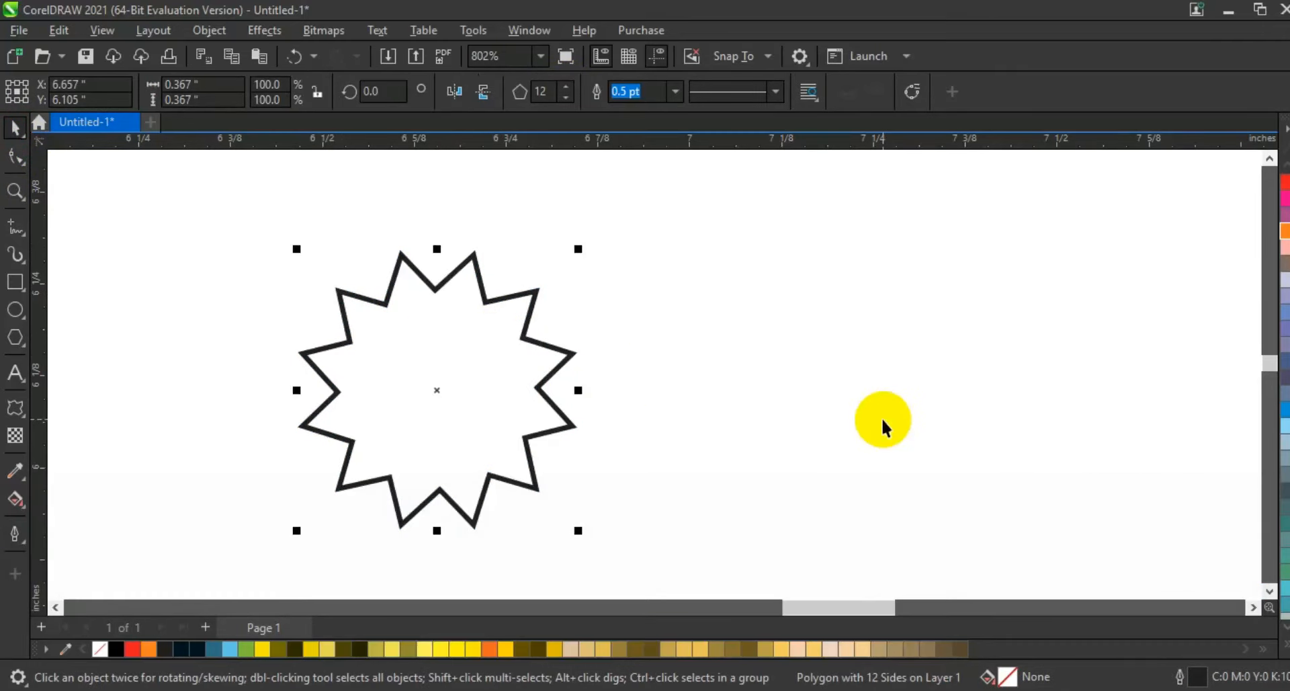
{"action": "left_click", "coordinate": [530, 30]}
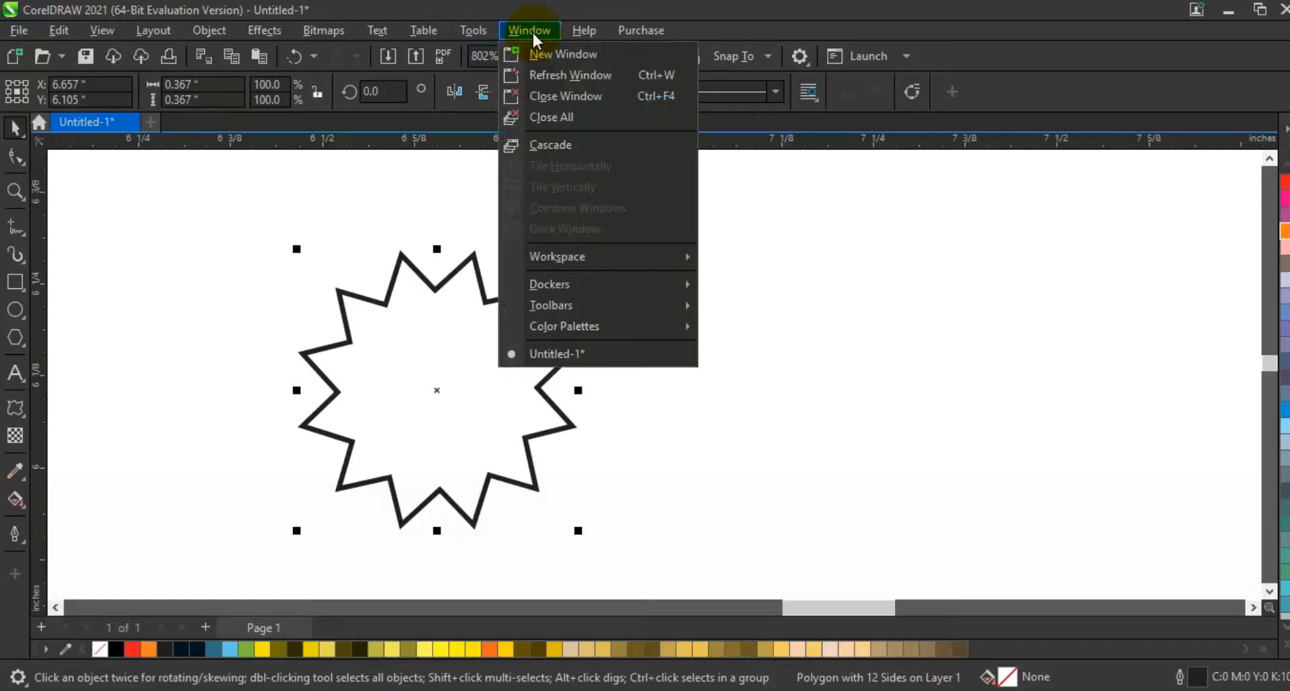
{"action": "mouse_move", "coordinate": [580, 286]}
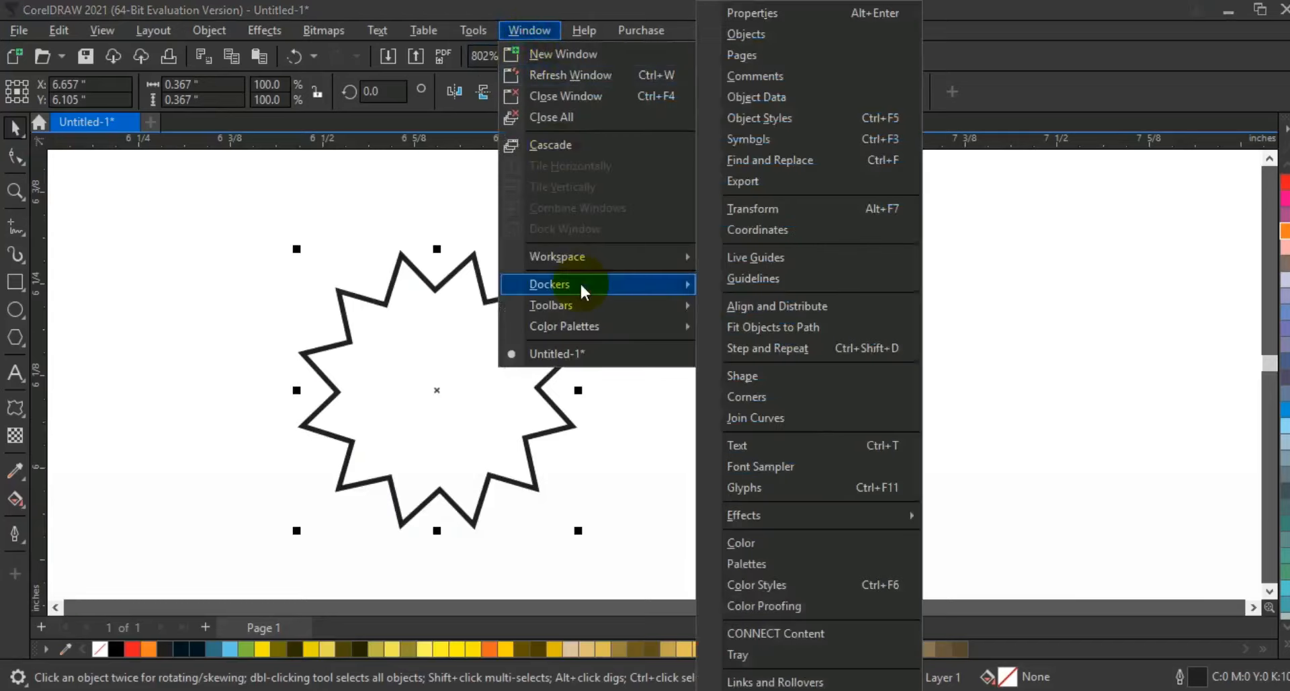
{"action": "left_click", "coordinate": [765, 397]}
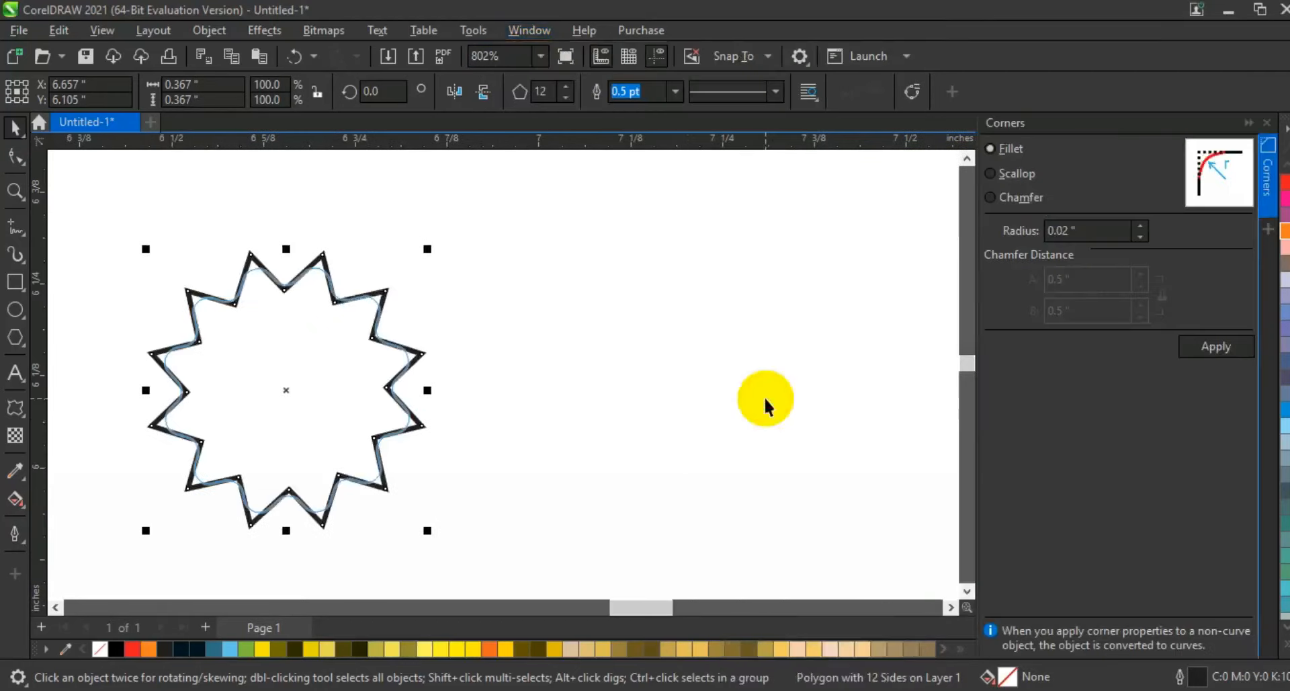
{"action": "left_click", "coordinate": [995, 170]}
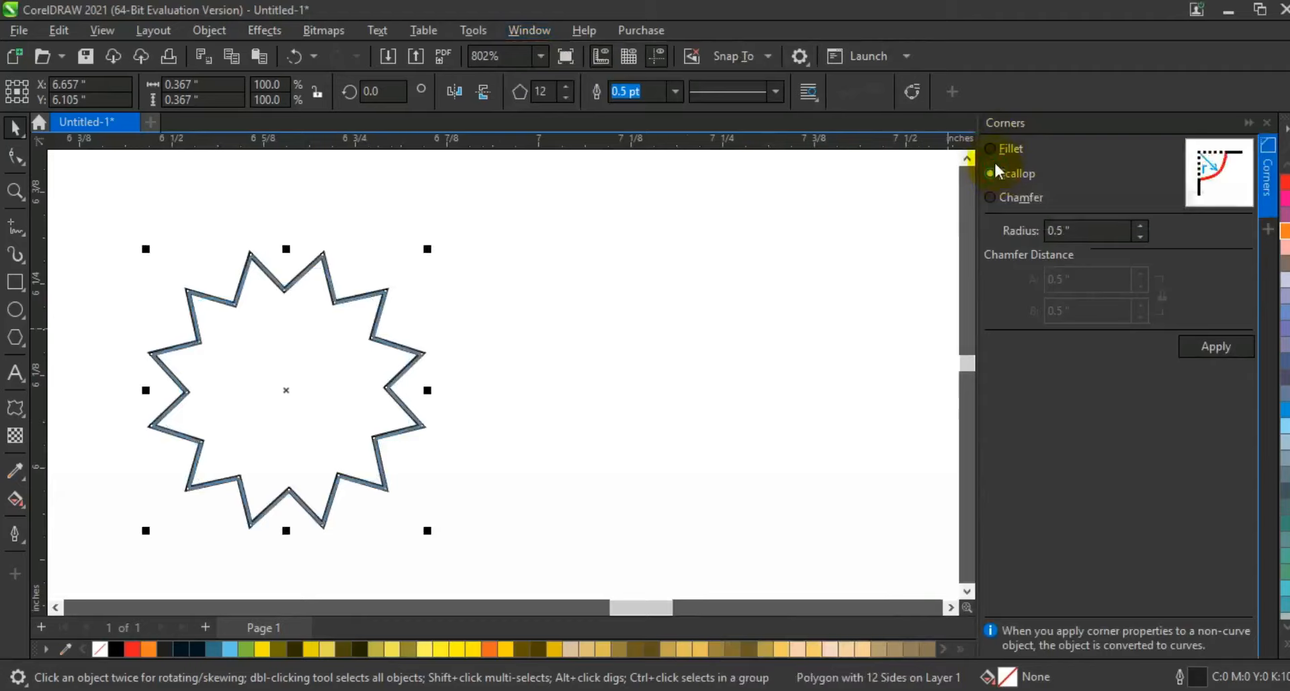
{"action": "left_click", "coordinate": [990, 148]}
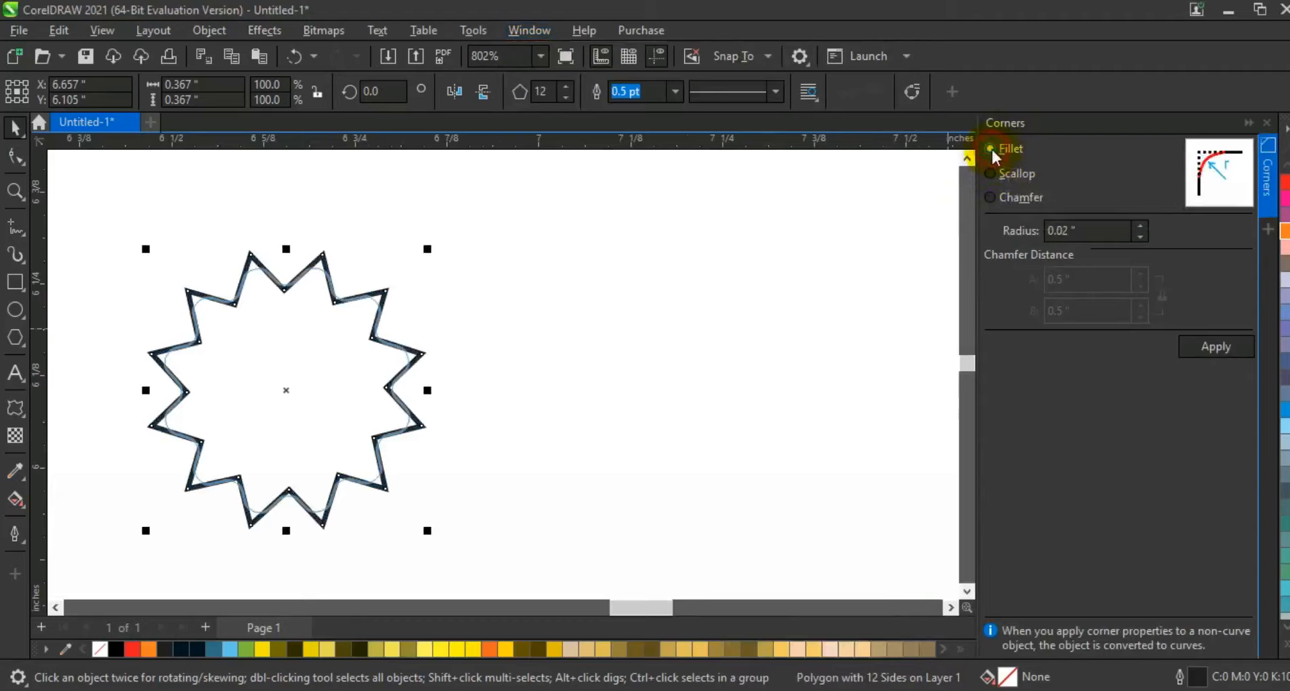
{"action": "left_click", "coordinate": [1204, 346]}
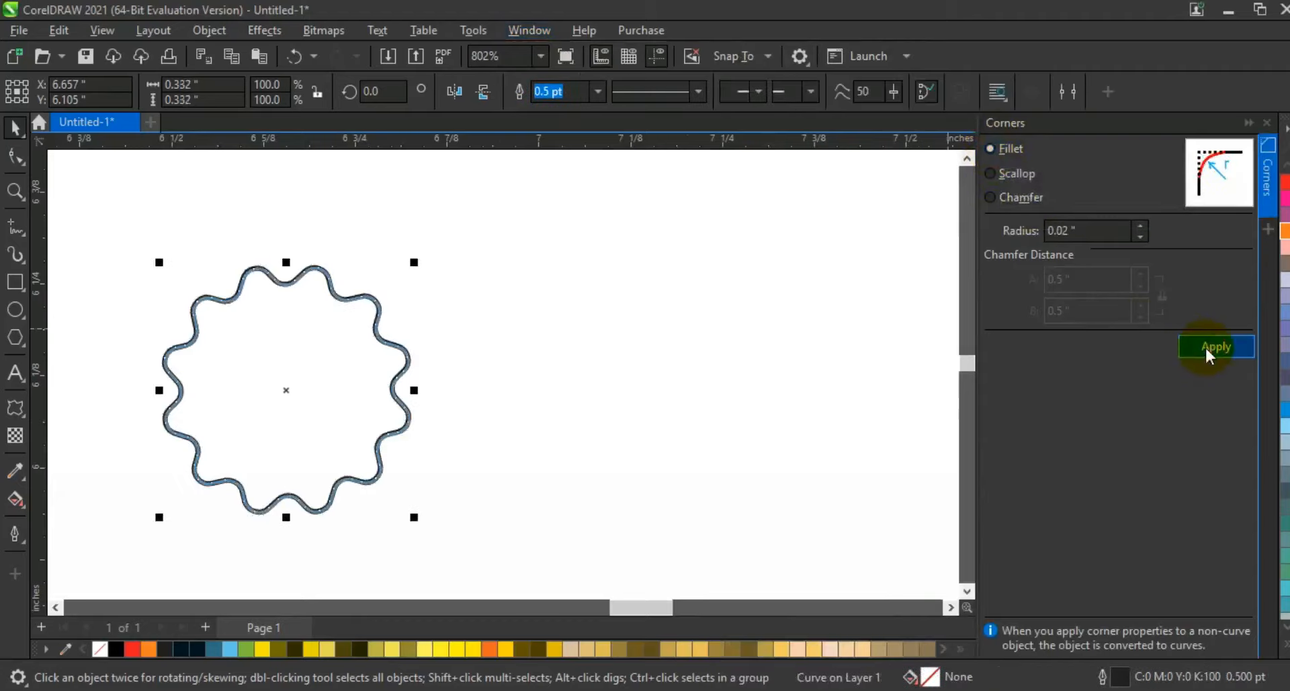
{"action": "left_click", "coordinate": [1268, 124]}
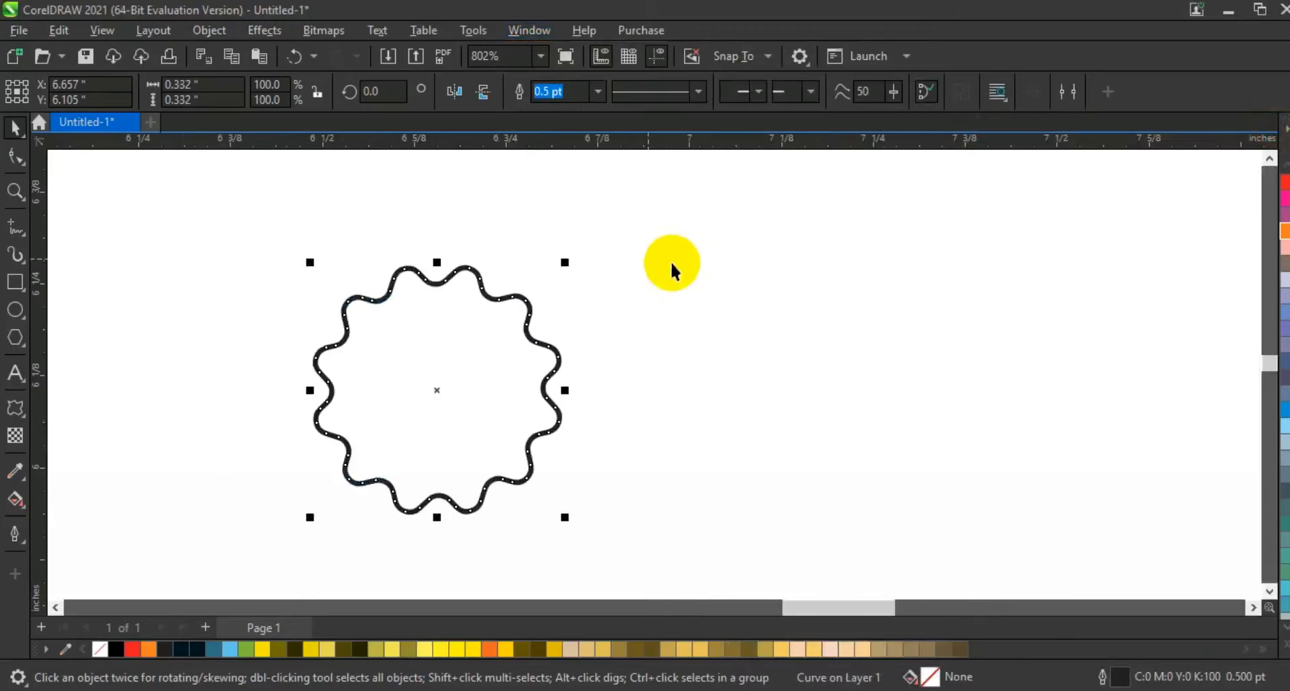
Fill the rounded wavy shape with a dark olive-brown palette colour
{"action": "left_click", "coordinate": [14, 191]}
{"action": "mouse_move", "coordinate": [214, 214]}
{"action": "left_mouse_down"}
{"action": "mouse_move", "coordinate": [599, 515]}
{"action": "mouse_move", "coordinate": [668, 550]}
{"action": "left_mouse_up"}
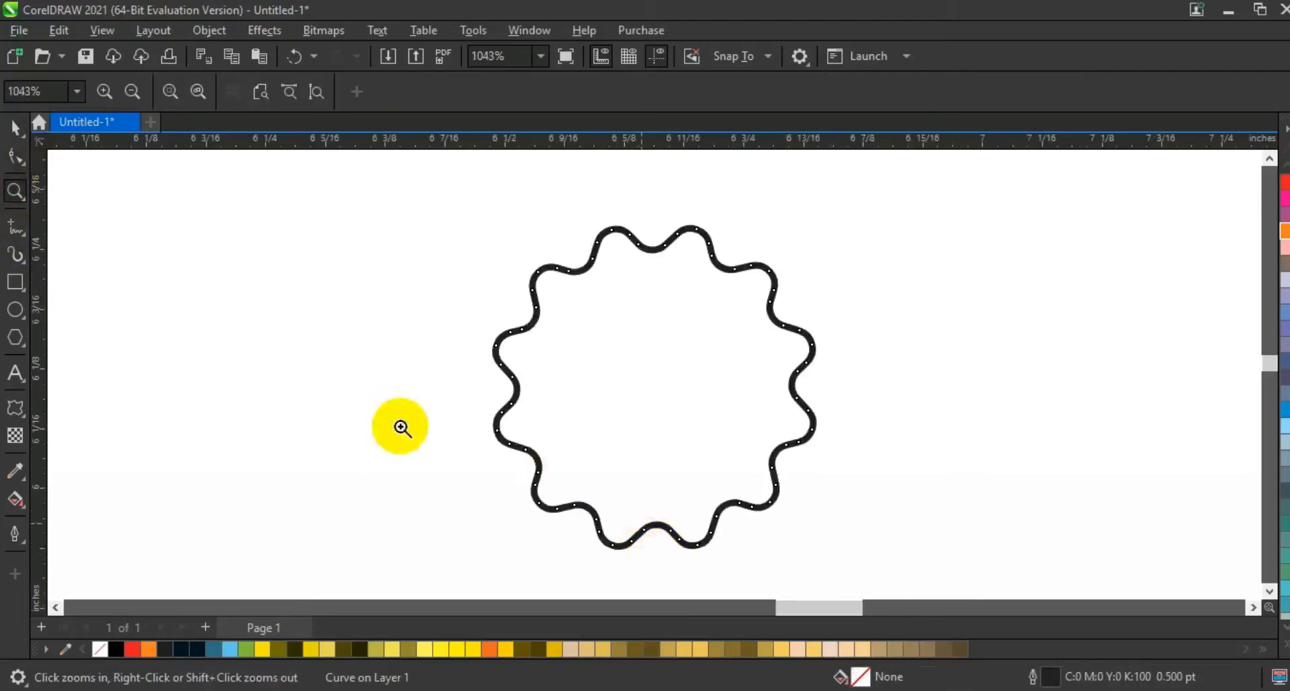
{"action": "left_click", "coordinate": [14, 134]}
{"action": "left_click", "coordinate": [960, 649]}
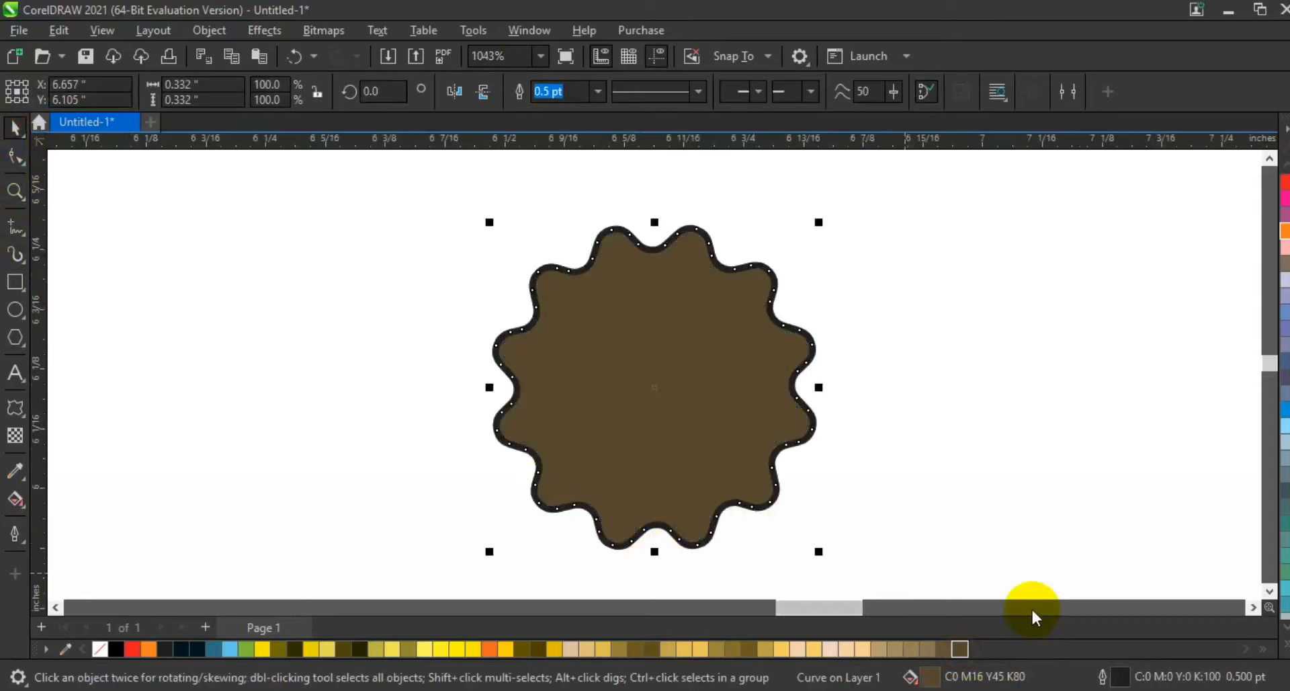
{"action": "left_click", "coordinate": [752, 647]}
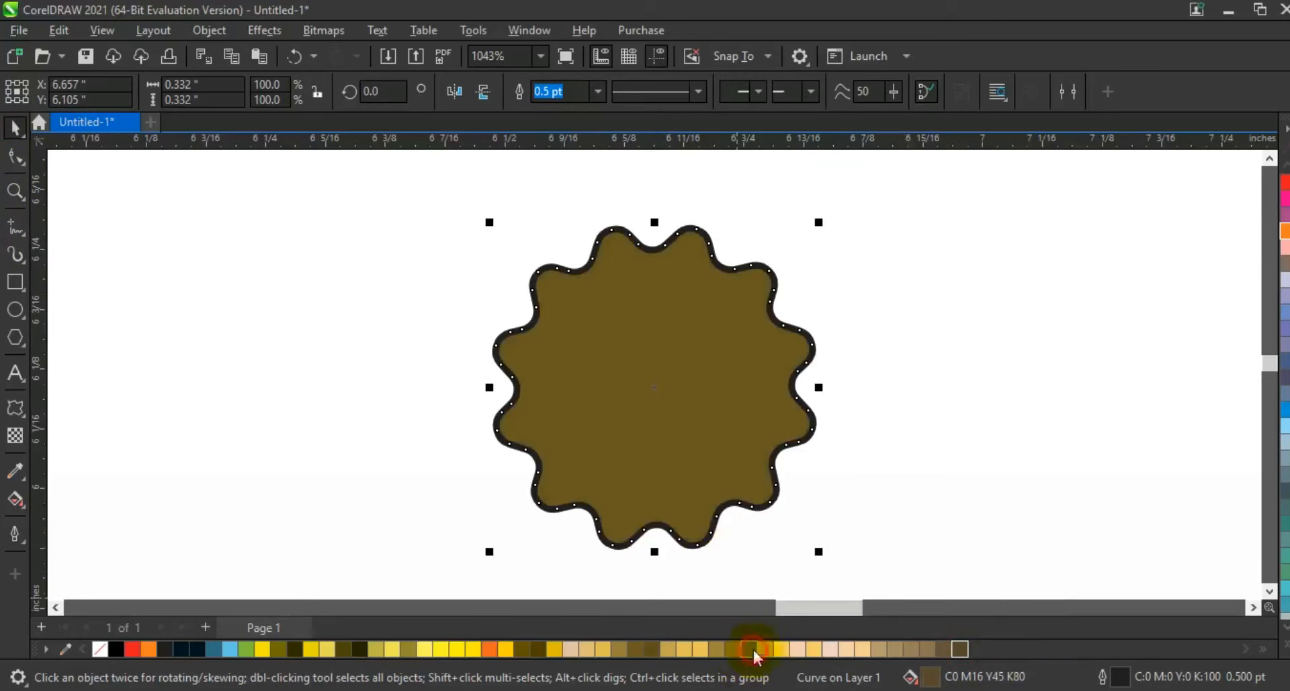
Apply a vertical linear fountain fill to the wavy shape, dark brown at its base and gold at its top
{"action": "left_click", "coordinate": [26, 502]}
{"action": "left_click_drag", "start_coordinate": [639, 503], "coordinate": [643, 241]}
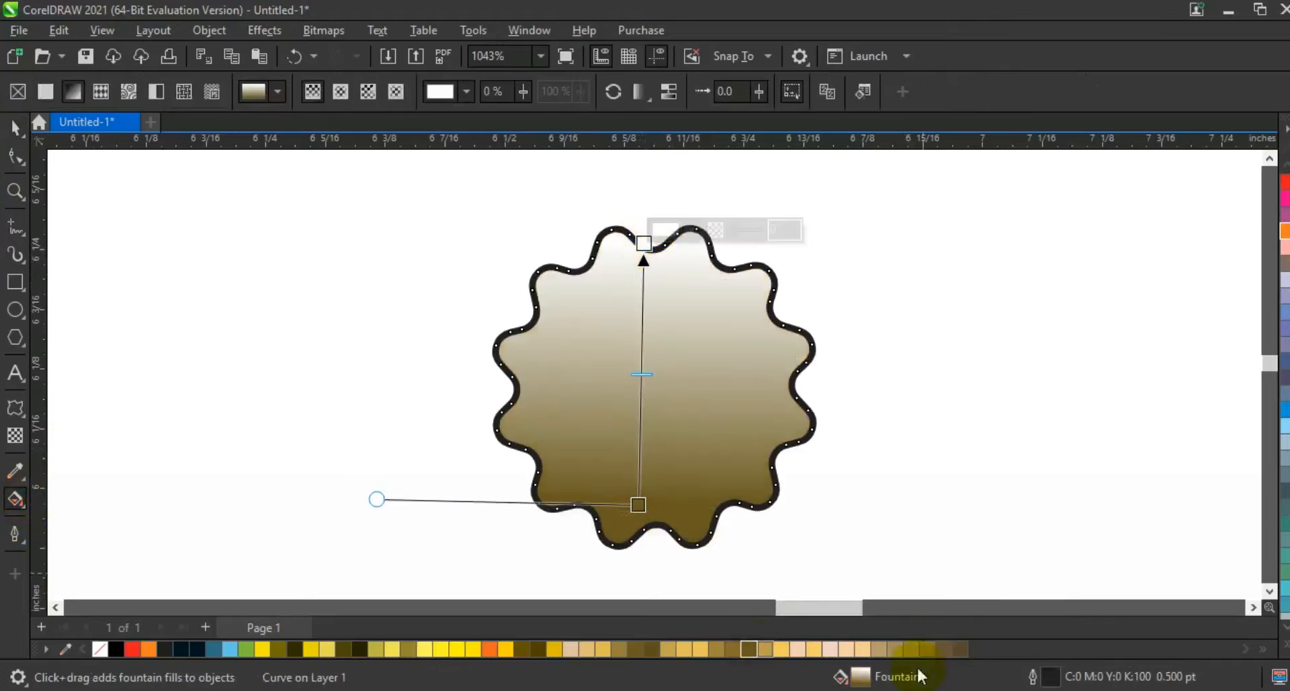
{"action": "left_click_drag", "start_coordinate": [766, 647], "coordinate": [653, 252]}
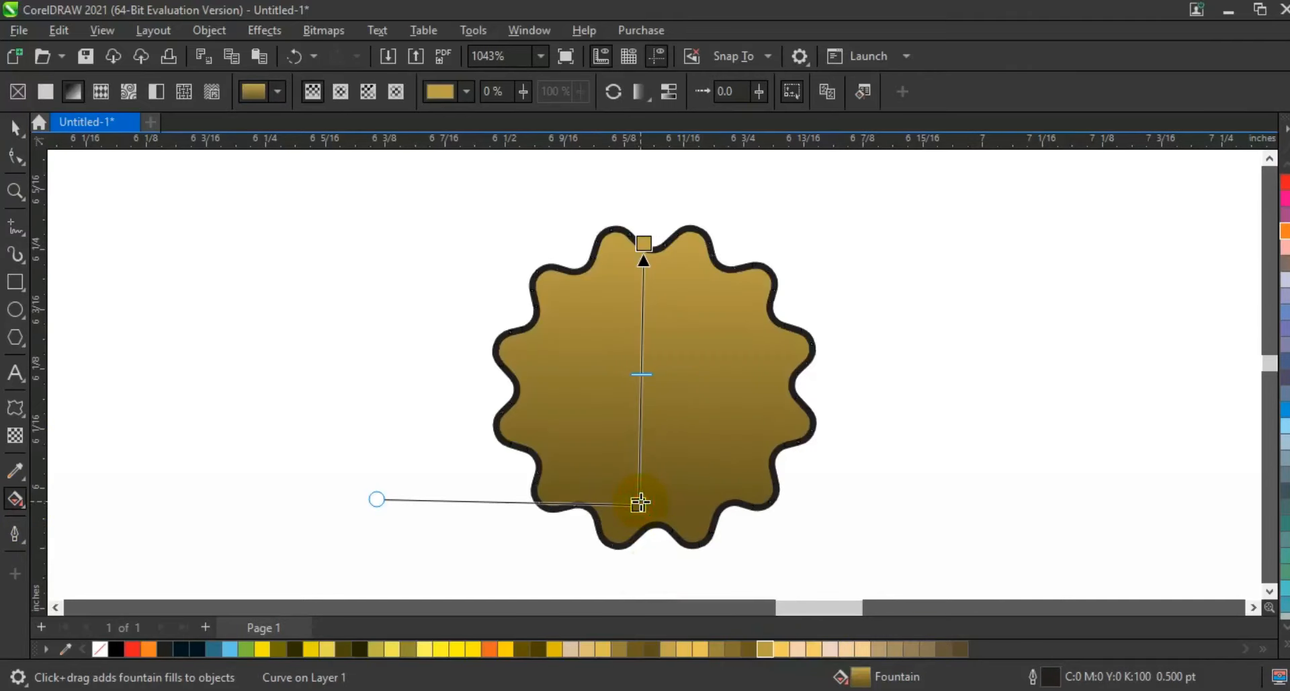
{"action": "left_click_drag", "start_coordinate": [645, 513], "coordinate": [645, 521]}
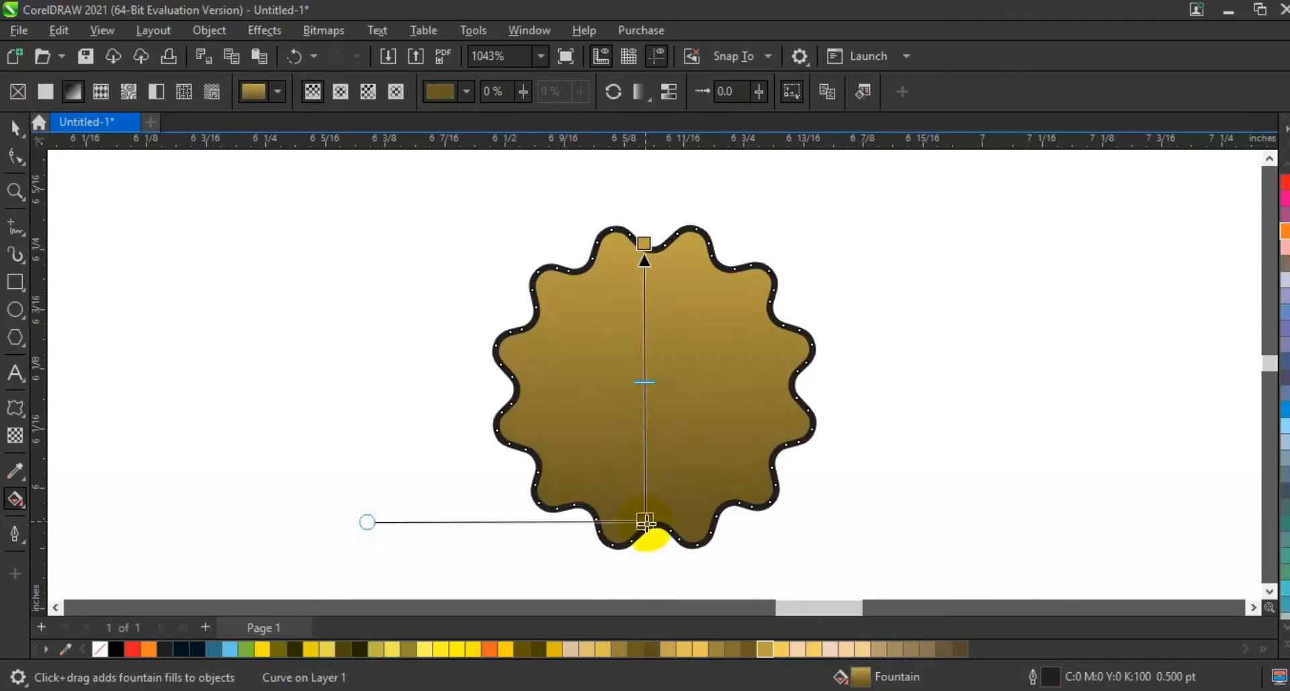
Remove the outline of the gold wavy shape and deselect it
{"action": "left_click", "coordinate": [15, 127]}
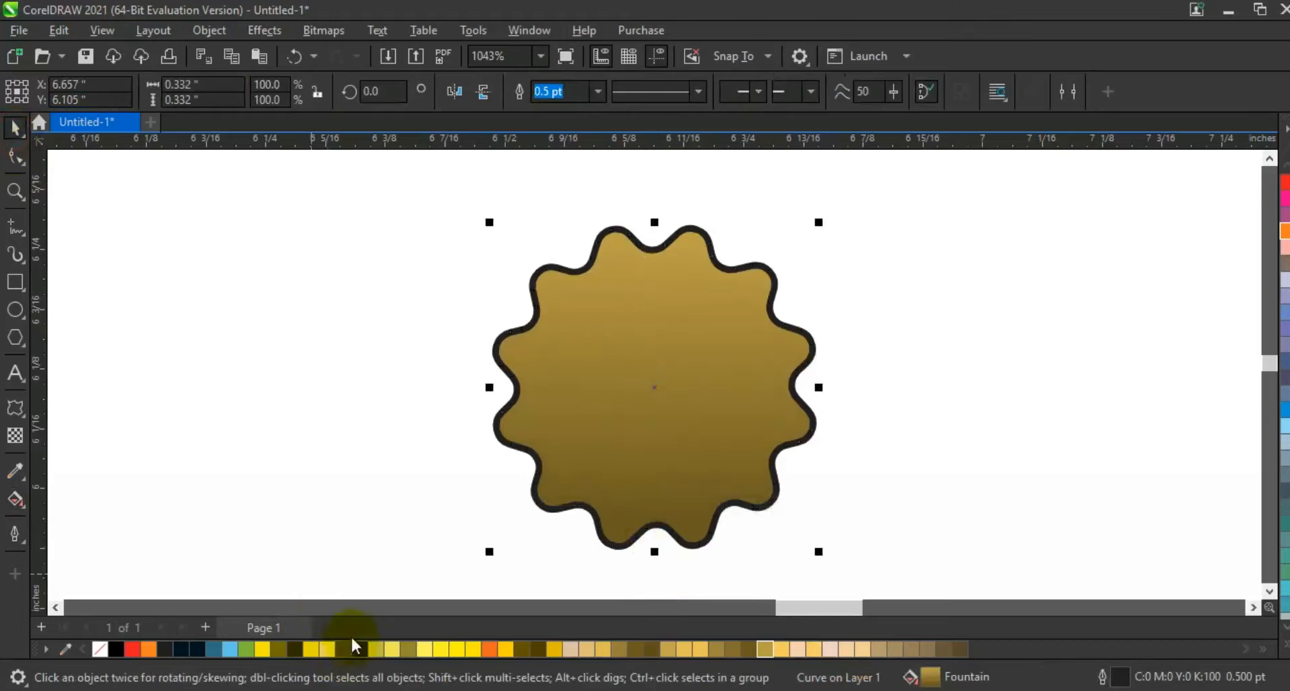
{"action": "right_click", "coordinate": [101, 649]}
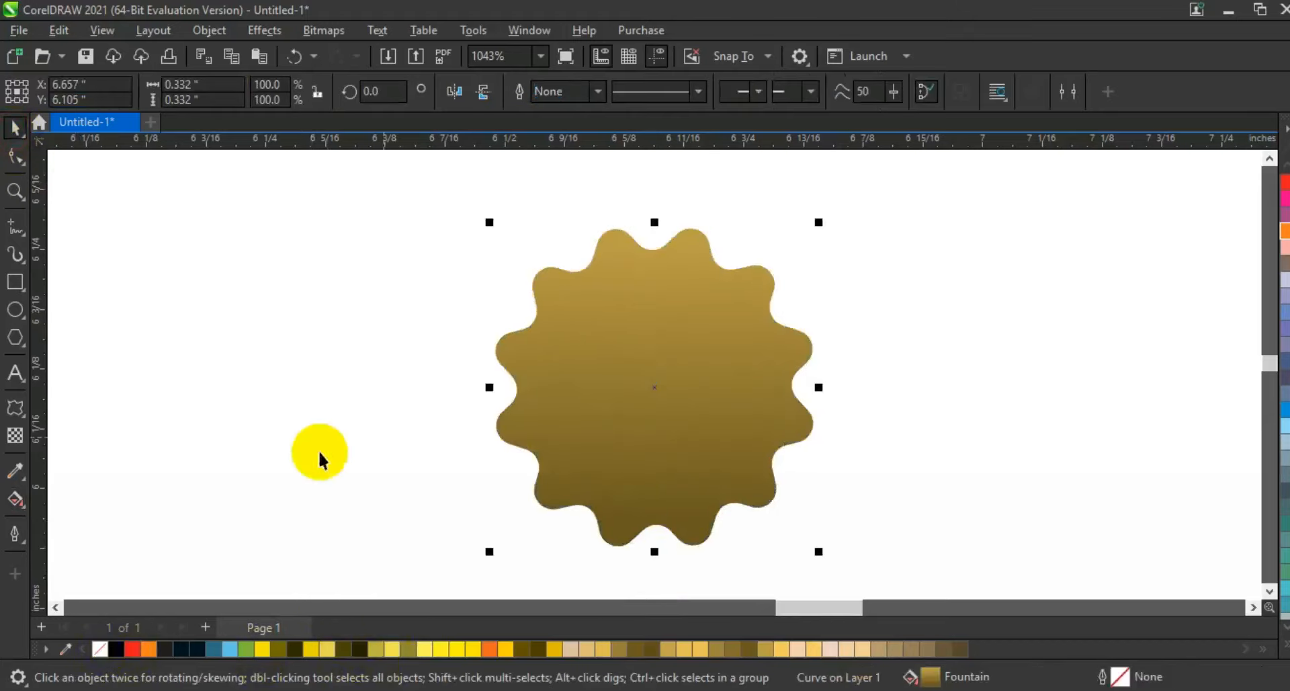
{"action": "left_click", "coordinate": [325, 436]}
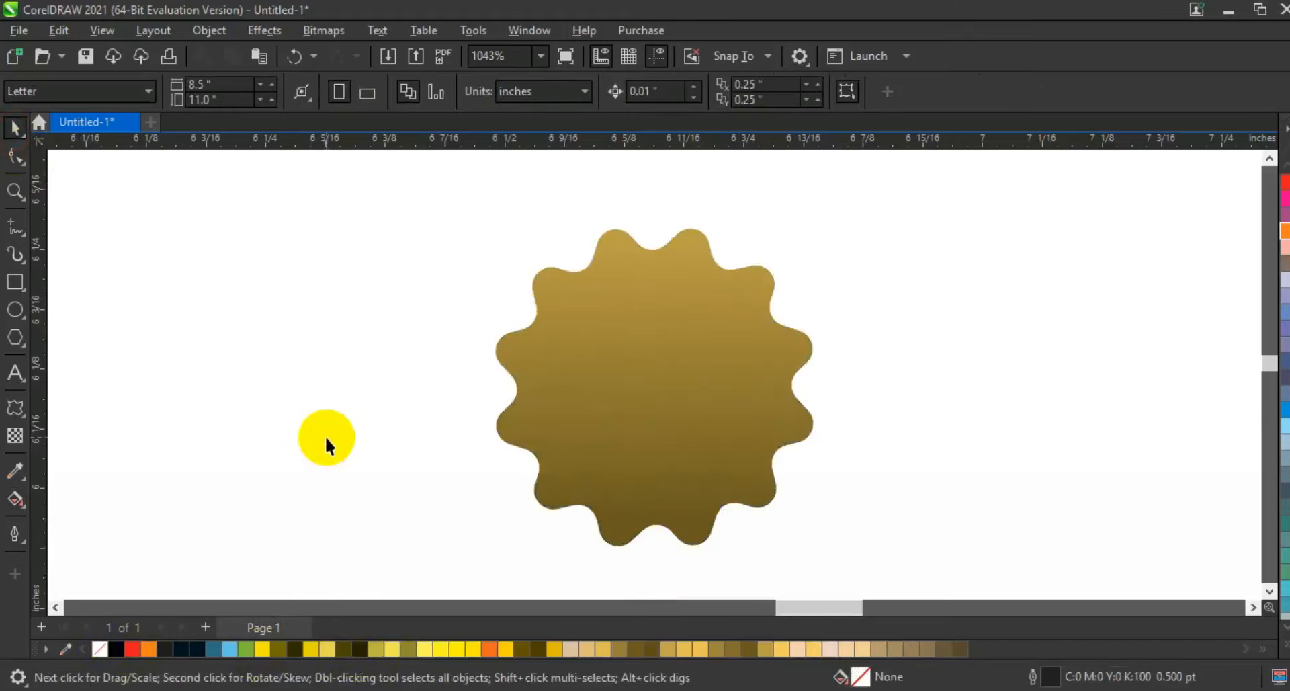
Draw a circle about 0.296" in diameter beside the wavy shape and fill it with dark brown C0 M16 Y73 K70
{"action": "left_click", "coordinate": [16, 310]}
{"action": "left_click_drag", "start_coordinate": [165, 262], "coordinate": [306, 546]}
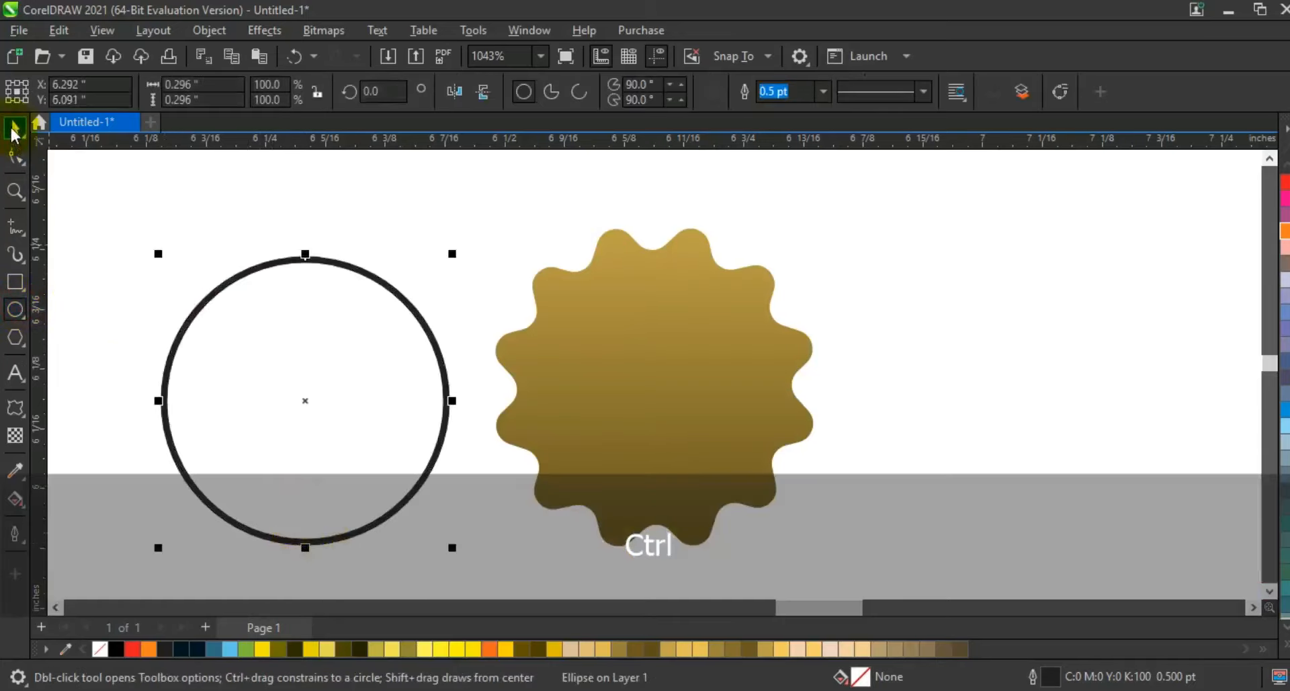
{"action": "left_click", "coordinate": [15, 127]}
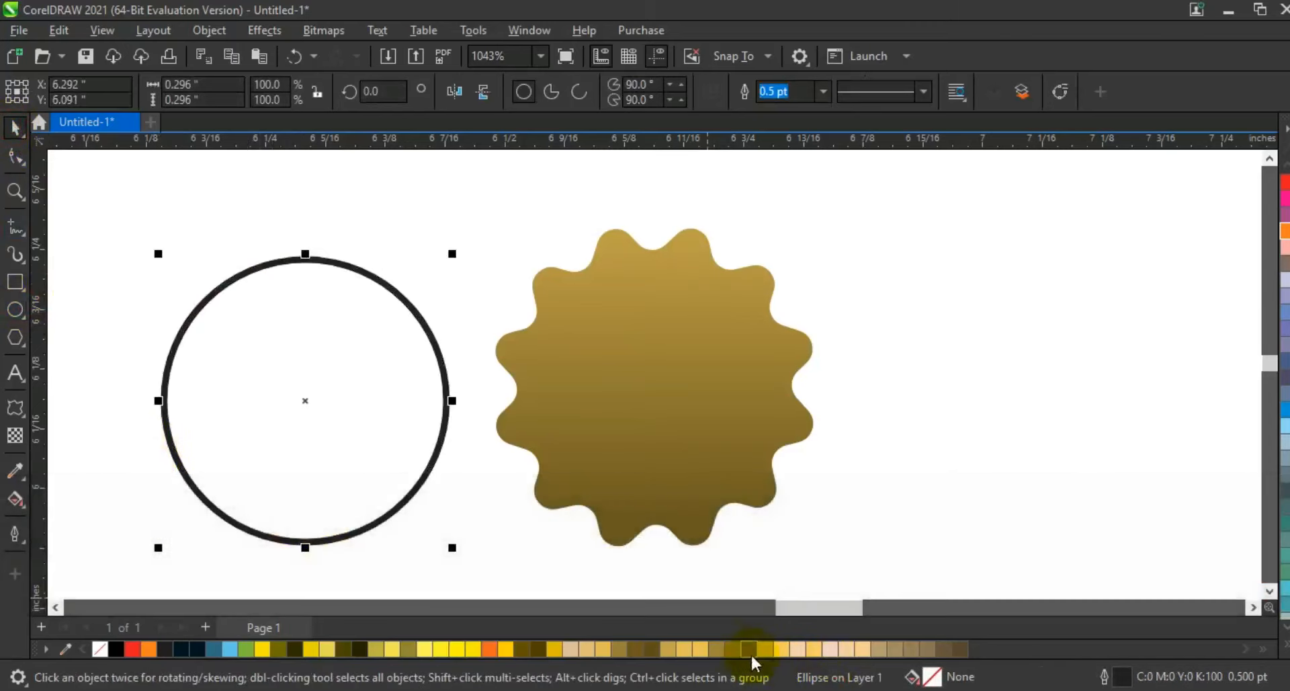
{"action": "left_click", "coordinate": [642, 647]}
Scale the brown circle to about 0.262" and centre it on the wavy gold shape
{"action": "left_click_drag", "start_coordinate": [372, 434], "coordinate": [711, 424]}
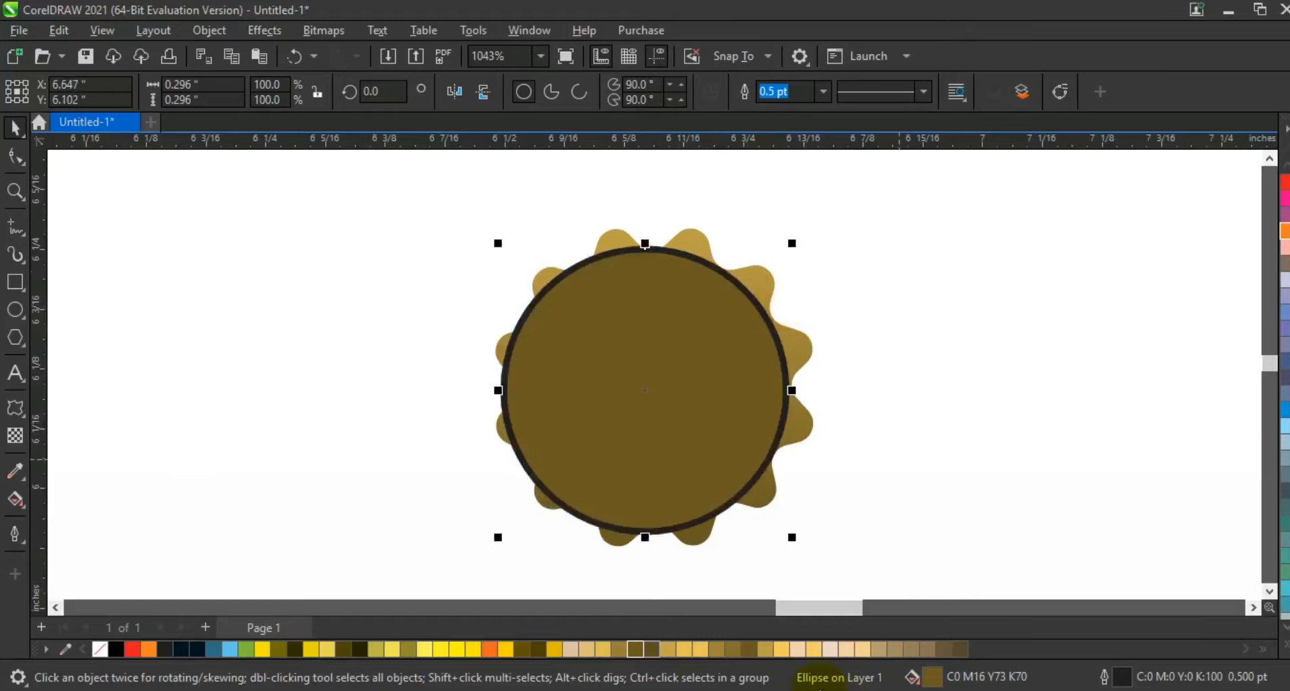
{"action": "left_click_drag", "start_coordinate": [794, 238], "coordinate": [778, 265]}
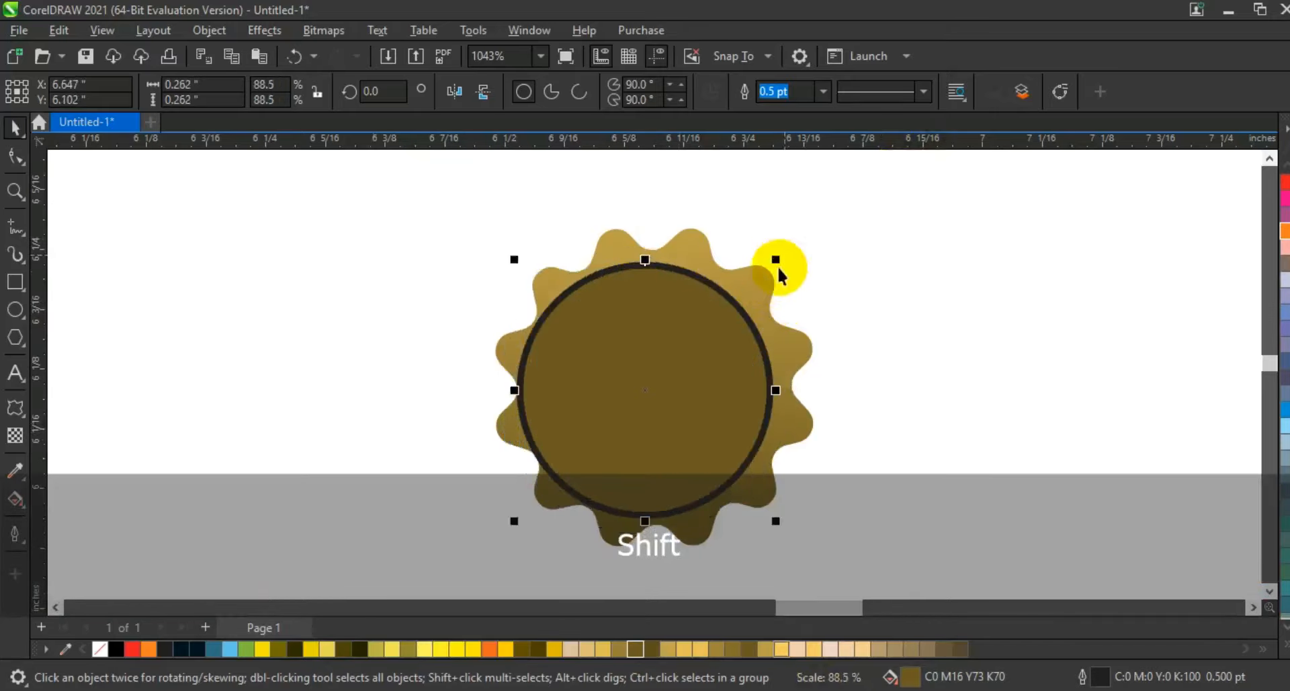
{"action": "left_click", "coordinate": [764, 276], "text": "shift"}
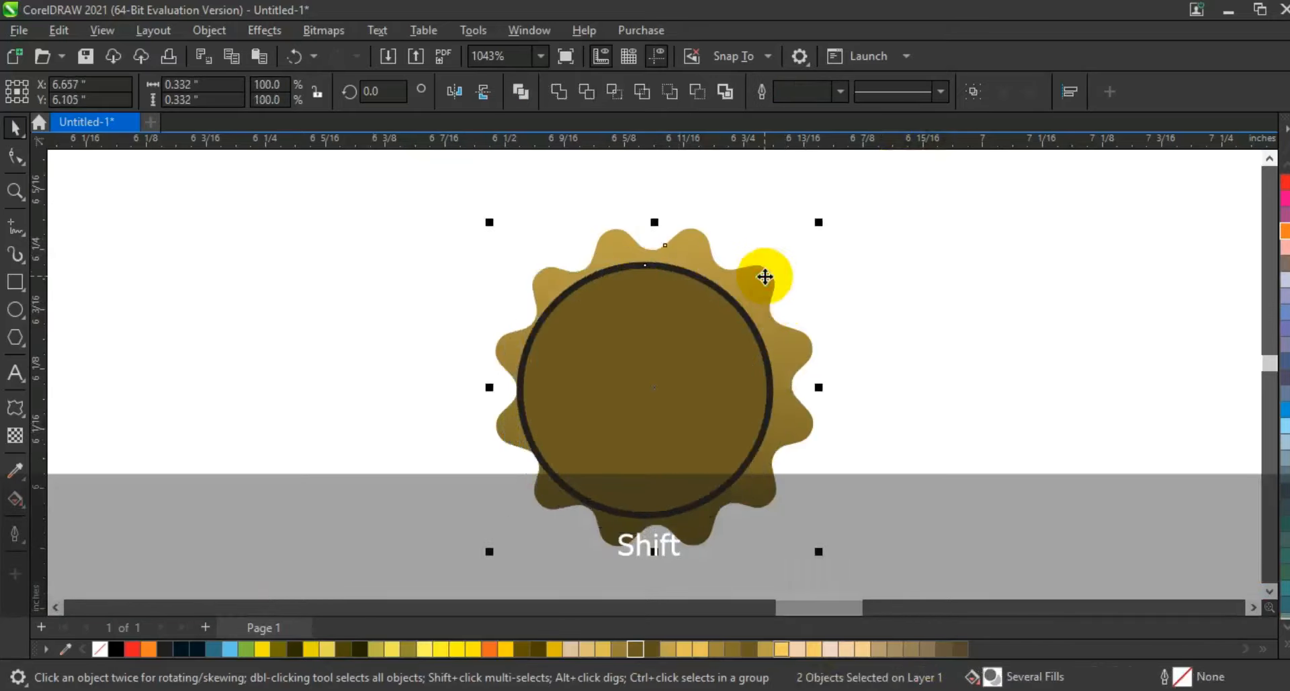
{"action": "key", "text": "c"}
{"action": "left_click", "coordinate": [886, 263]}
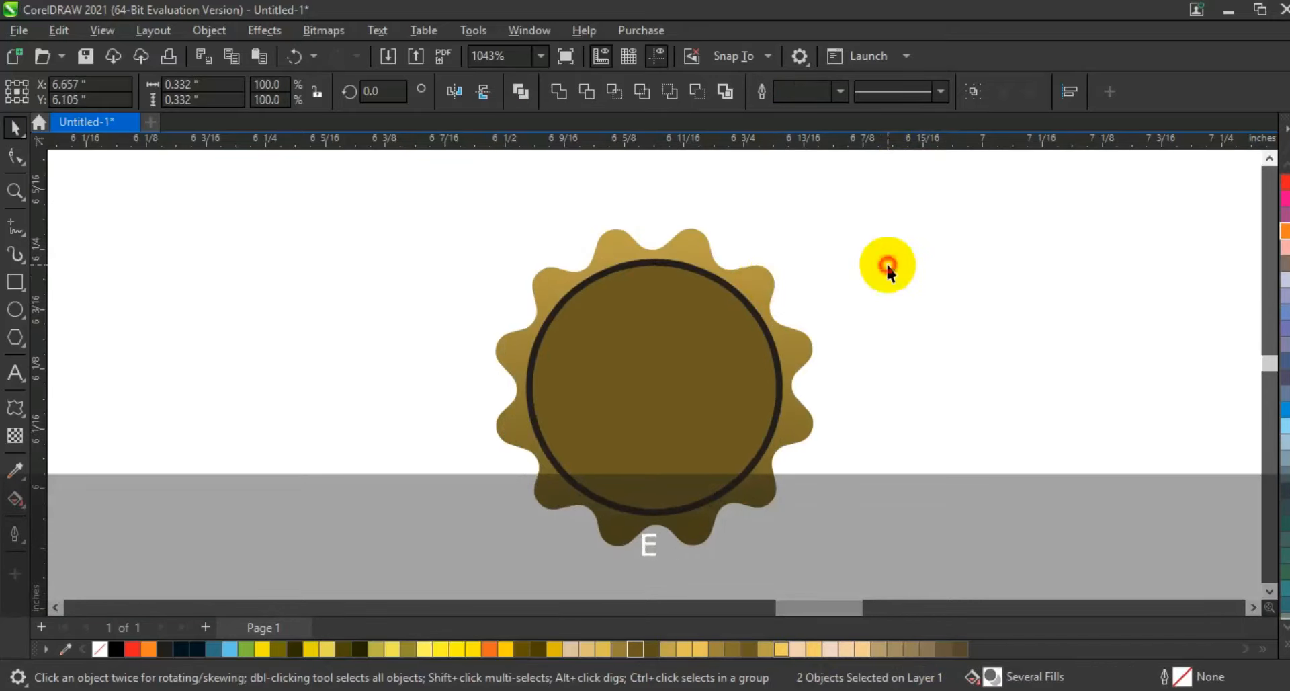
Remove the circle's outline and give it a vertical fountain fill from dark brown at its top to gold at its base
{"action": "left_click", "coordinate": [738, 309]}
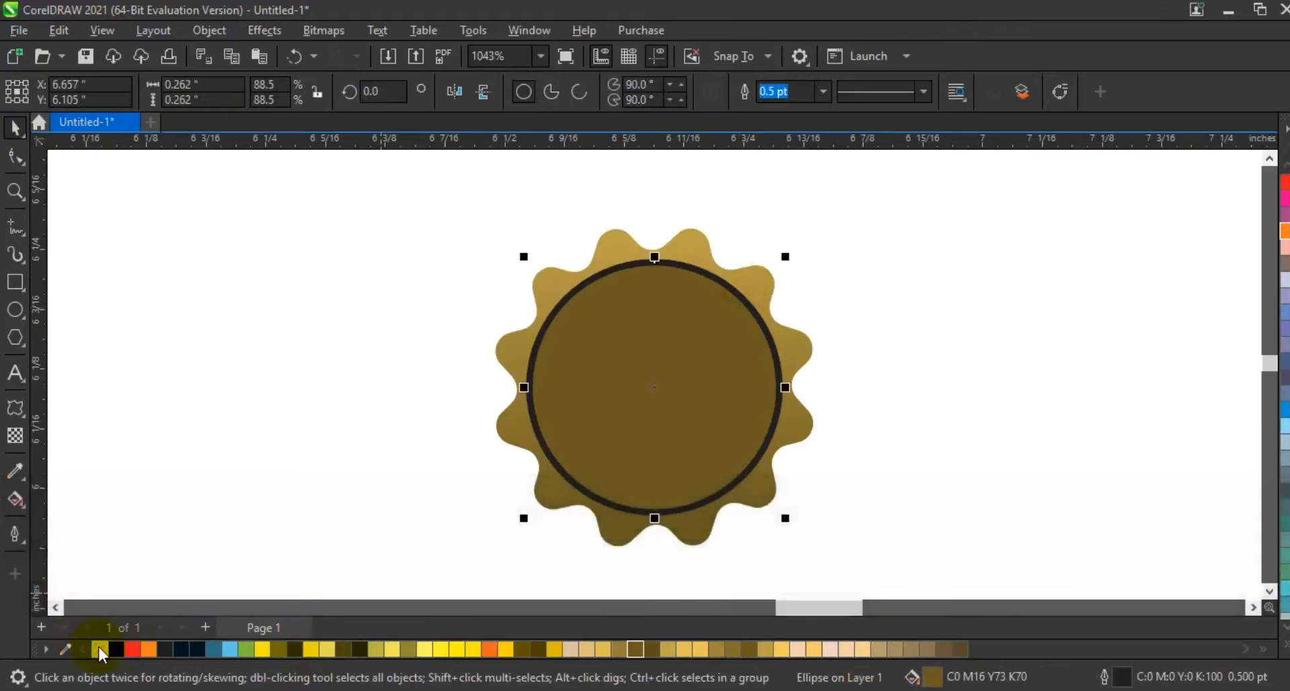
{"action": "right_click", "coordinate": [99, 649]}
{"action": "key", "text": "g"}
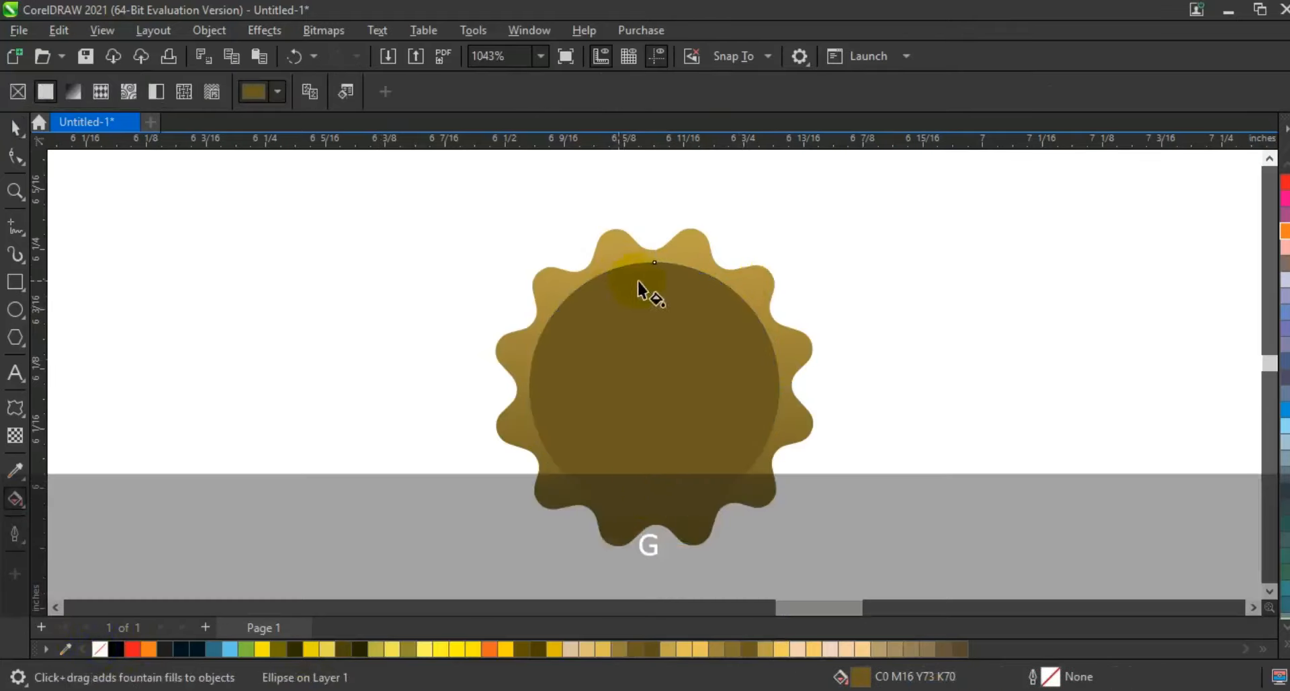
{"action": "left_click_drag", "start_coordinate": [639, 282], "coordinate": [647, 508]}
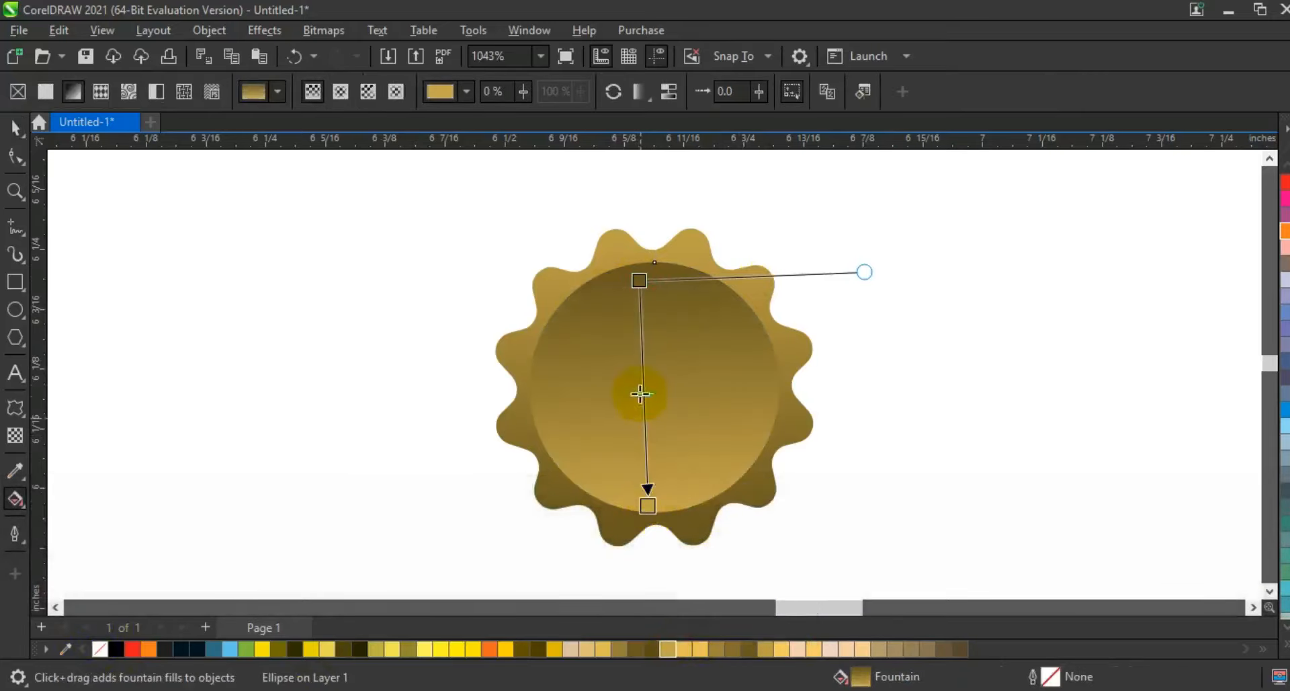
{"action": "left_click_drag", "start_coordinate": [640, 282], "coordinate": [649, 260]}
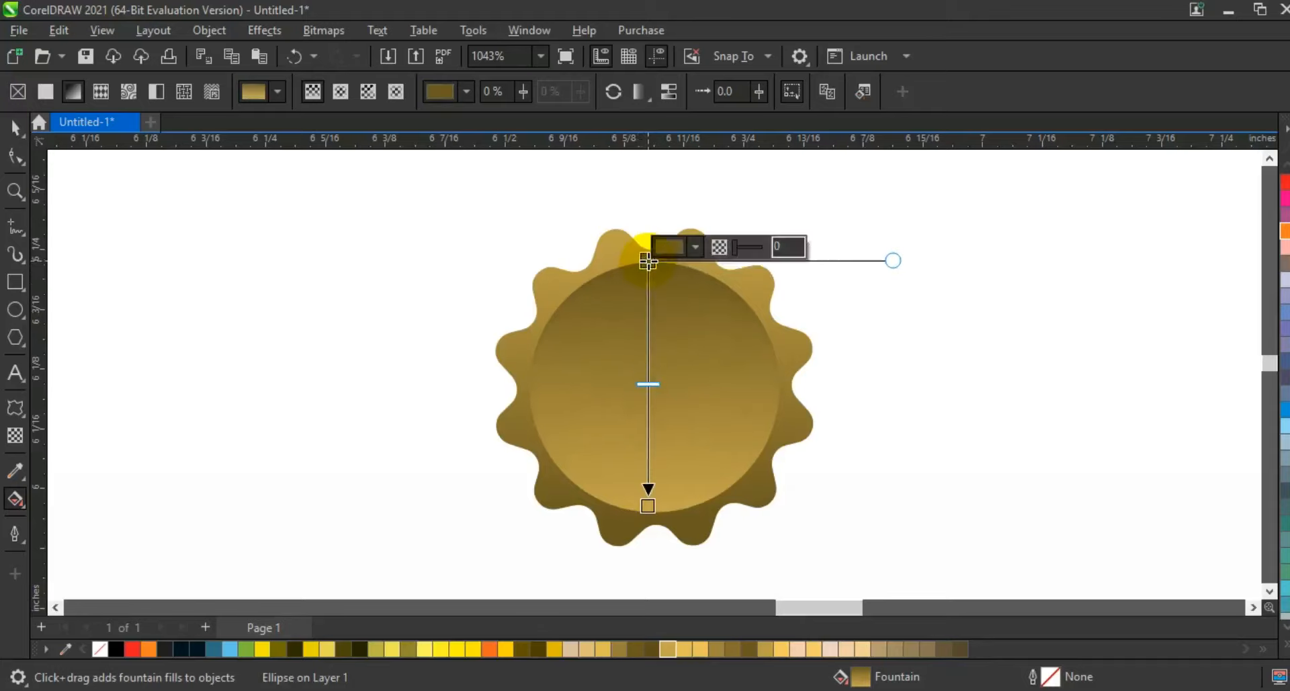
Align the gradient circle and the wavy shape on a common horizontal centre line, and deselect them
{"action": "left_click", "coordinate": [15, 127]}
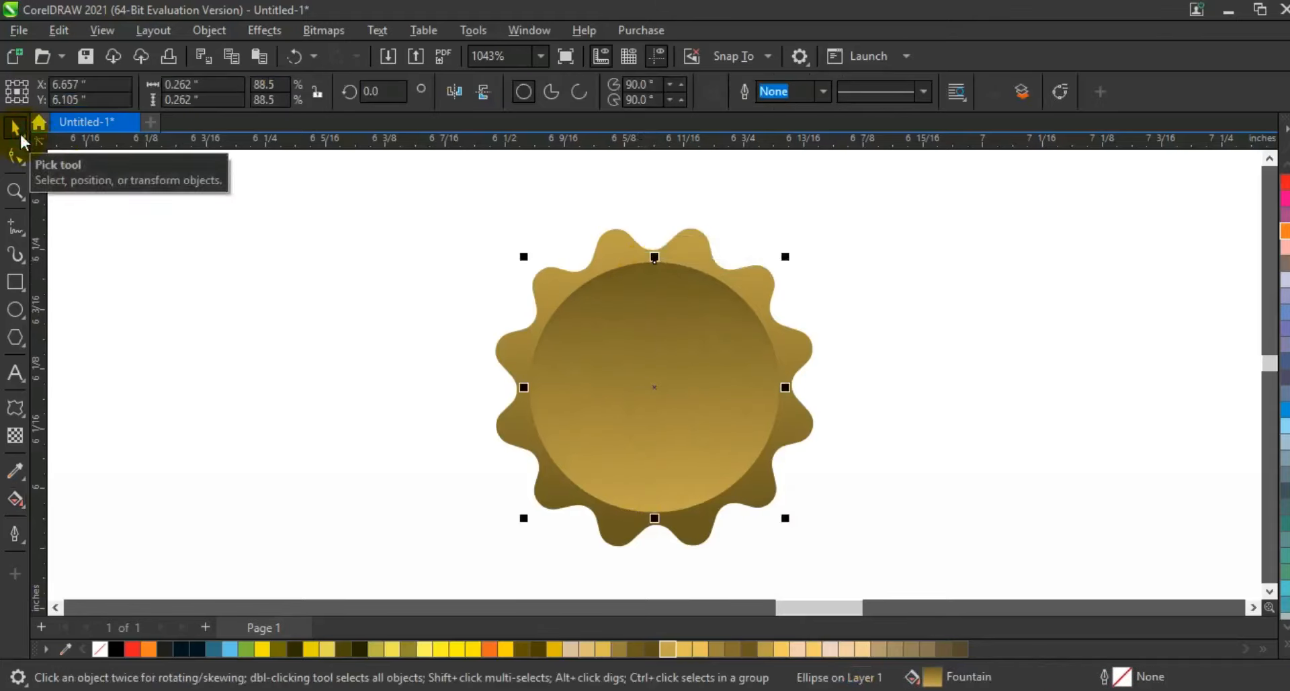
{"action": "left_click", "coordinate": [776, 276], "text": "shift"}
{"action": "key", "text": "e"}
{"action": "left_click", "coordinate": [927, 302]}
Create a black-filled duplicate of the gradient circle, scaled about its centre to about 0.249"
{"action": "left_click", "coordinate": [638, 332]}
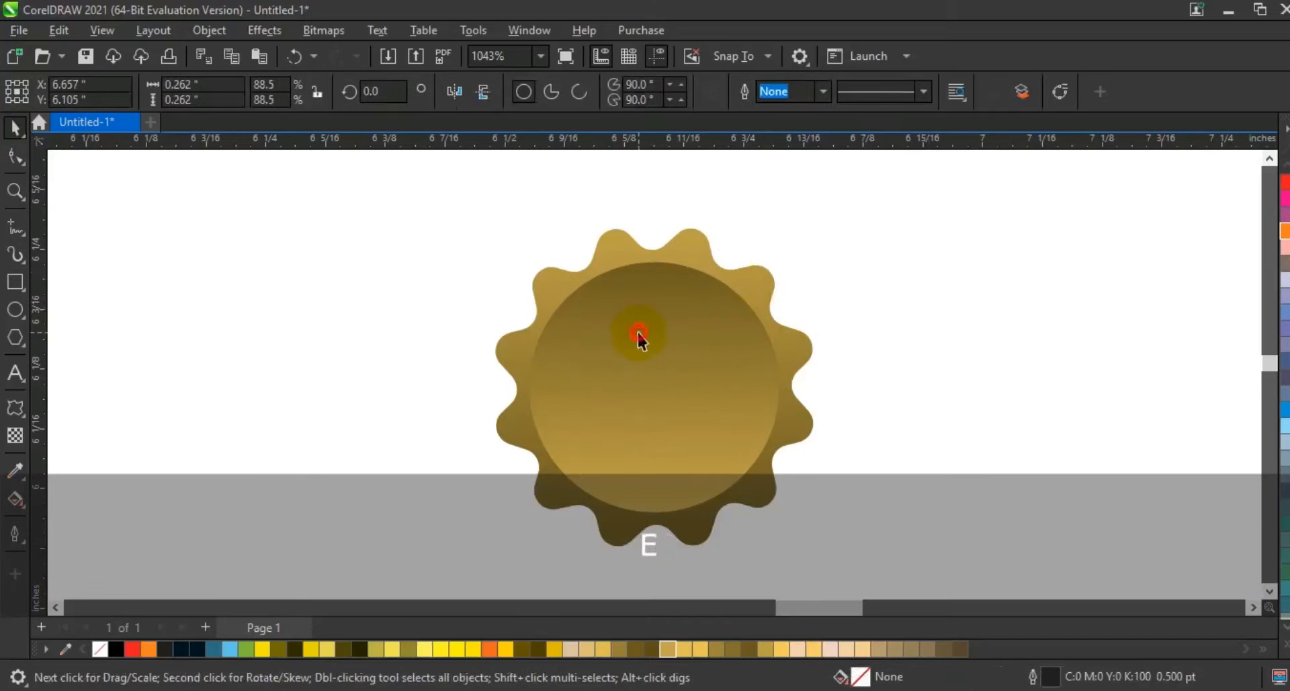
{"action": "key", "text": "KP_Add"}
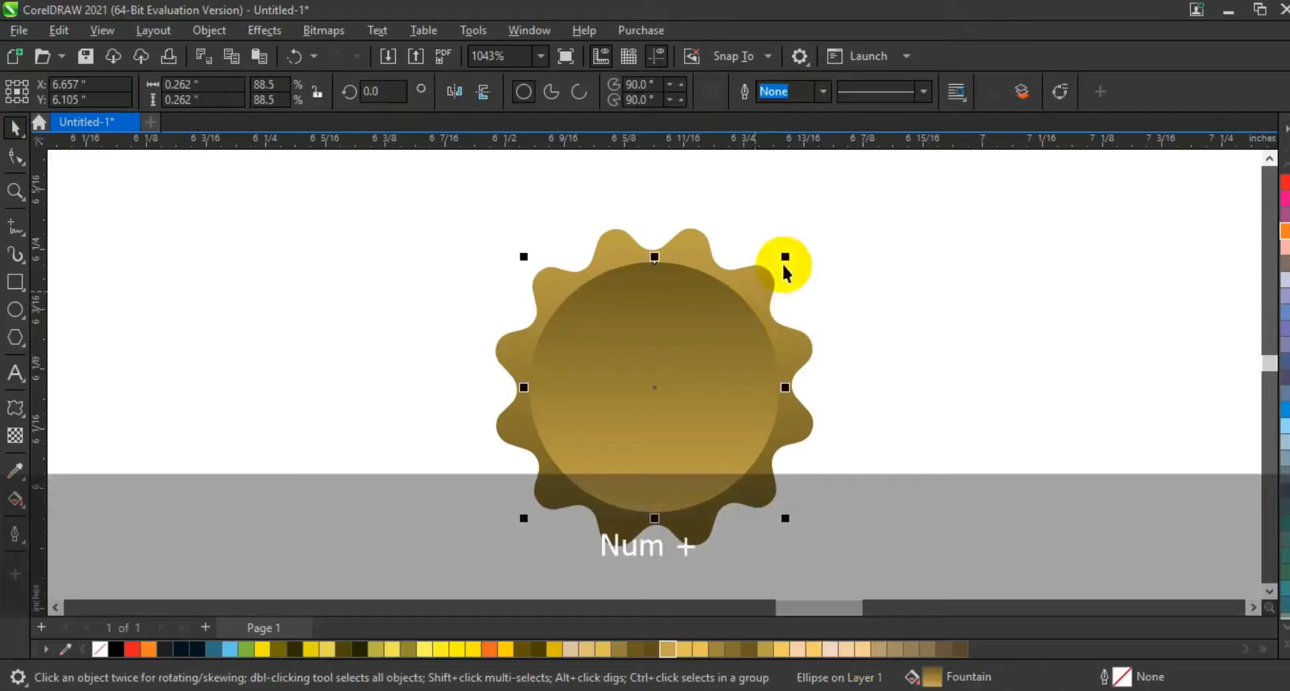
{"action": "left_click_drag", "start_coordinate": [784, 256], "coordinate": [780, 261]}
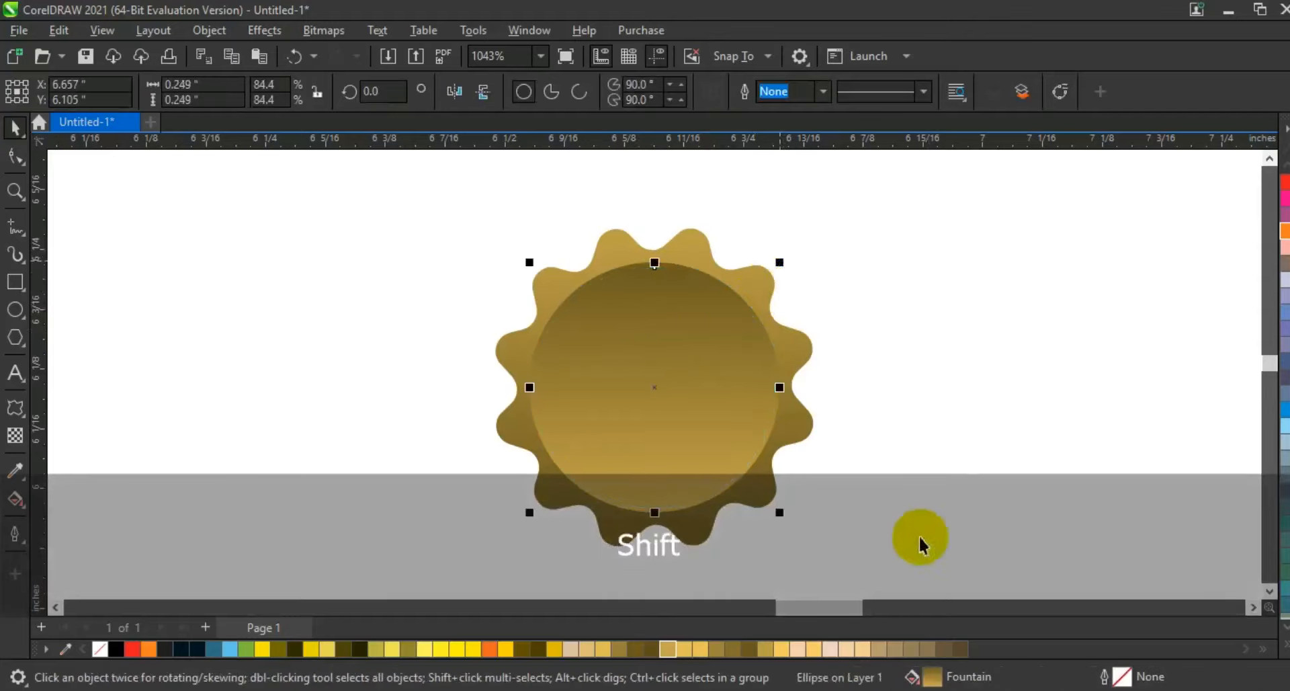
{"action": "left_click", "coordinate": [1286, 644]}
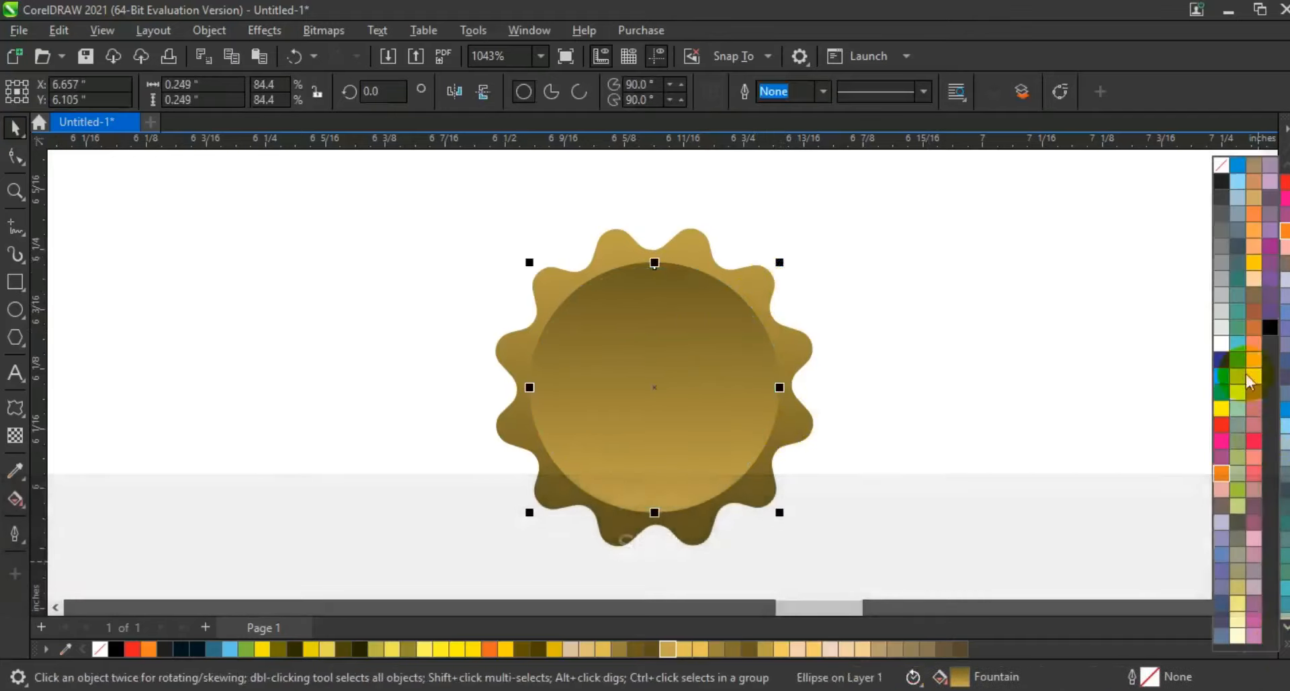
{"action": "left_click", "coordinate": [1271, 328]}
{"action": "left_click", "coordinate": [950, 324]}
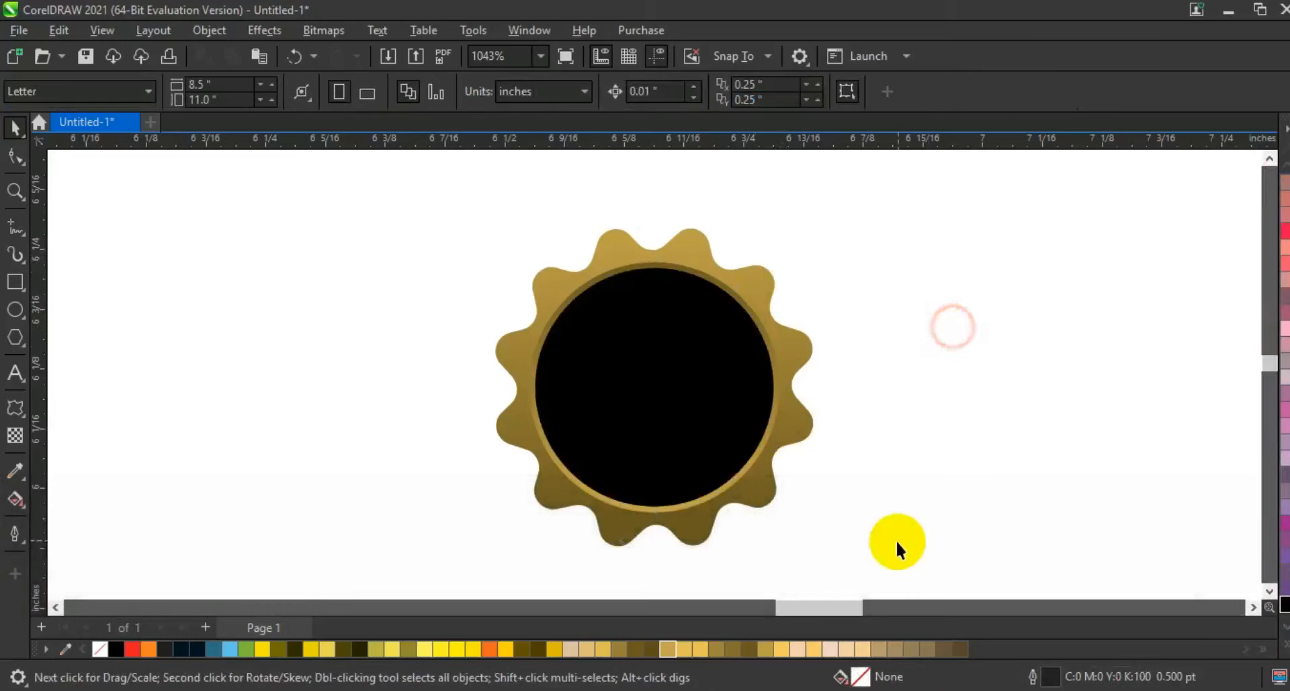
Select all three badge objects and enlarge them together about their centre to about 0.396"
{"action": "key", "text": "F3"}
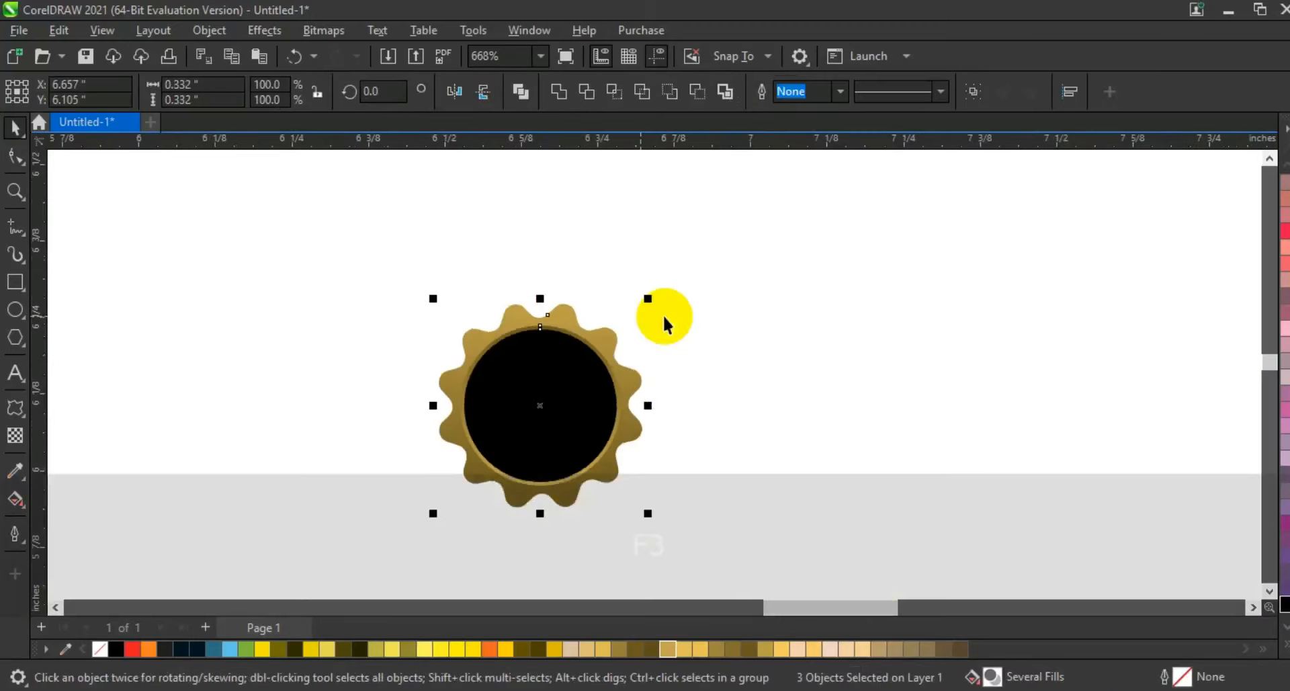
{"action": "left_click_drag", "start_coordinate": [654, 300], "coordinate": [672, 279]}
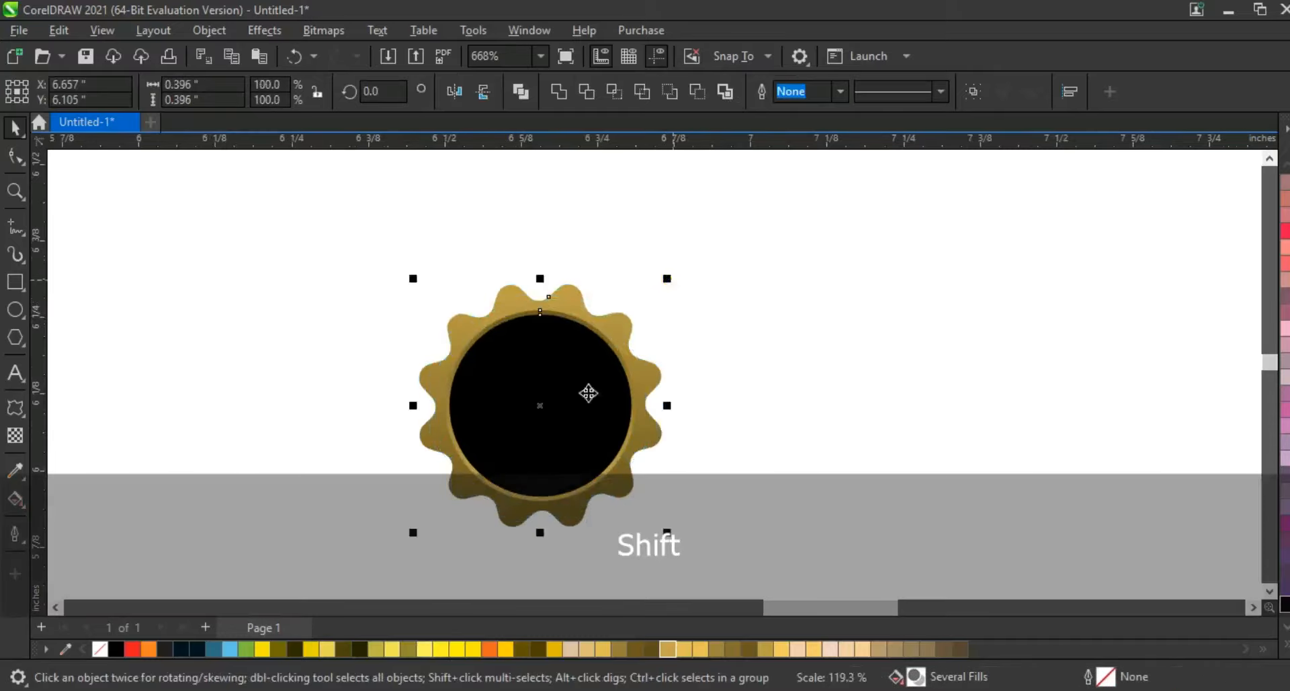
Move the badge straight up, enlarge it about its centre to about 0.479", and deselect it
{"action": "left_click_drag", "start_coordinate": [588, 392], "coordinate": [562, 329]}
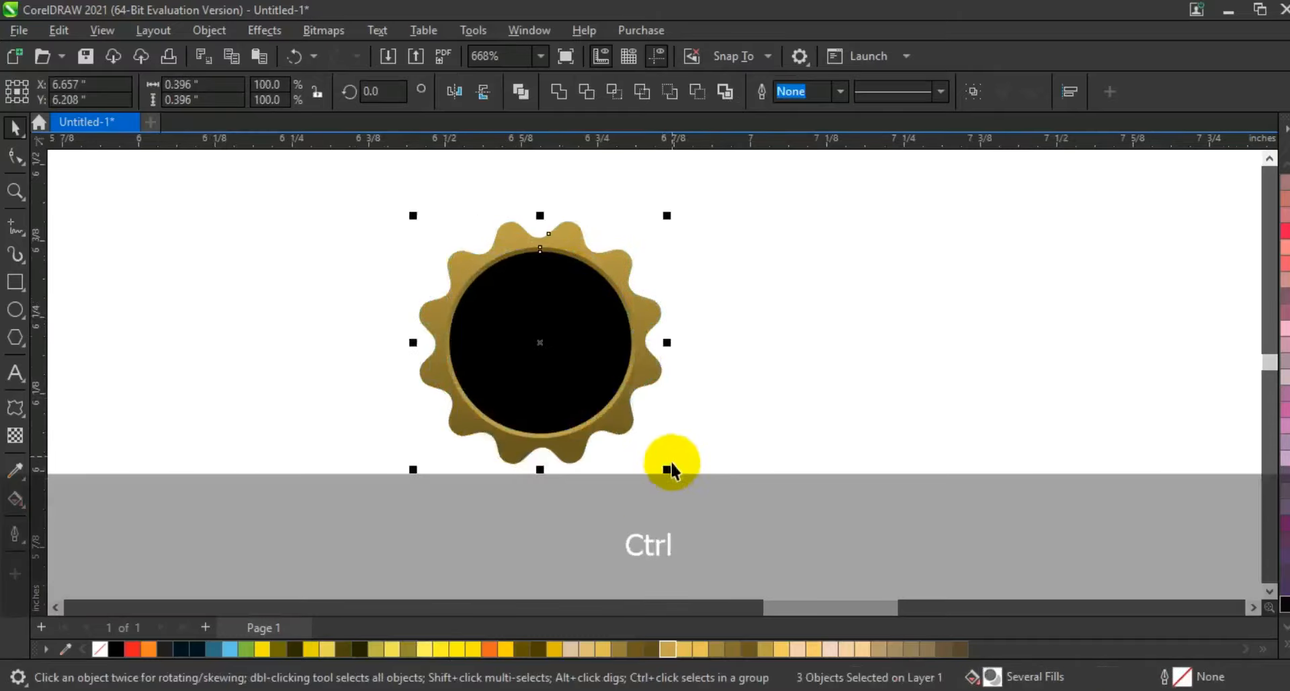
{"action": "left_click_drag", "start_coordinate": [667, 469], "coordinate": [695, 499]}
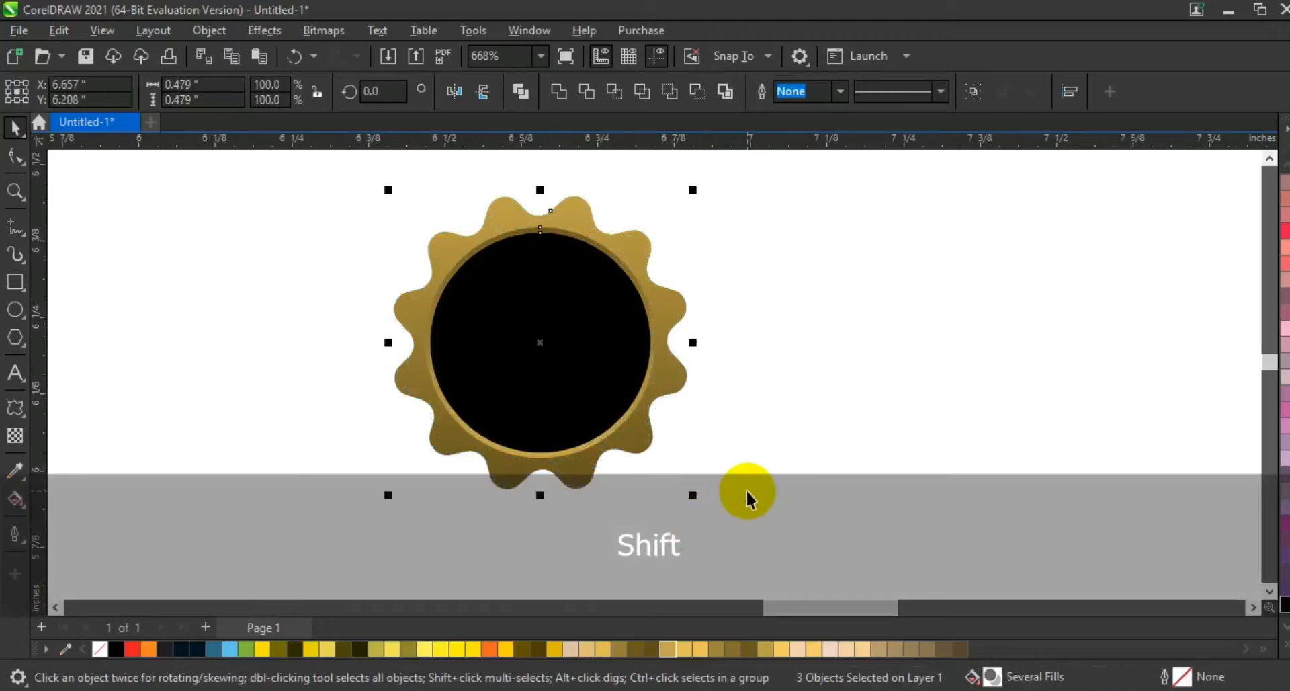
{"action": "left_click", "coordinate": [747, 497]}
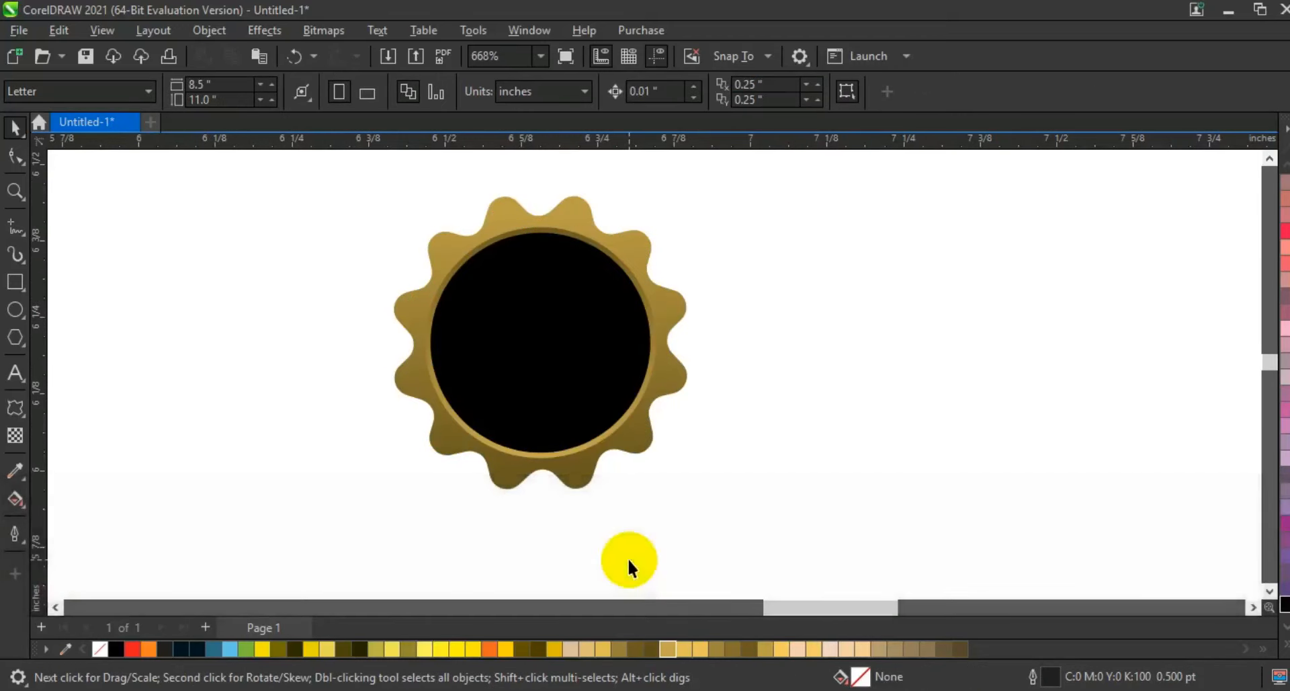
Draw a circle about 0.273" across inside the badge's black centre and fill it pale pink
{"action": "left_click", "coordinate": [15, 315]}
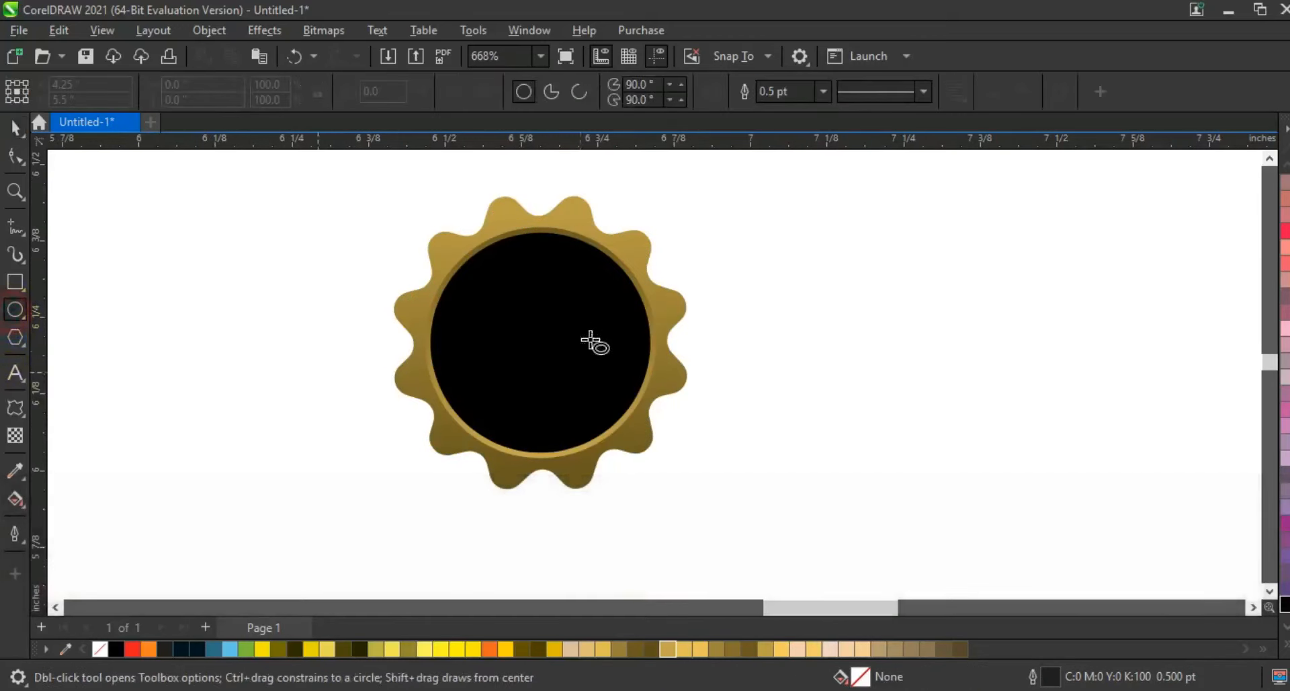
{"action": "left_click_drag", "start_coordinate": [454, 256], "coordinate": [531, 430]}
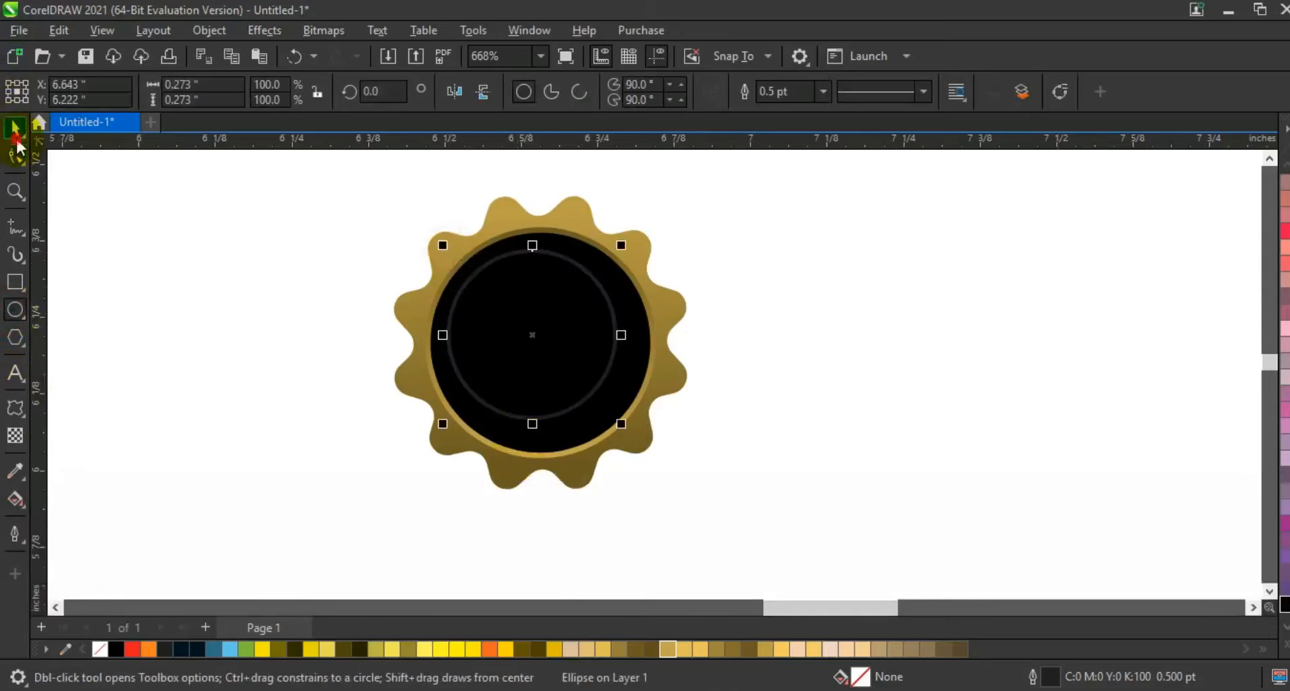
{"action": "left_click", "coordinate": [16, 137]}
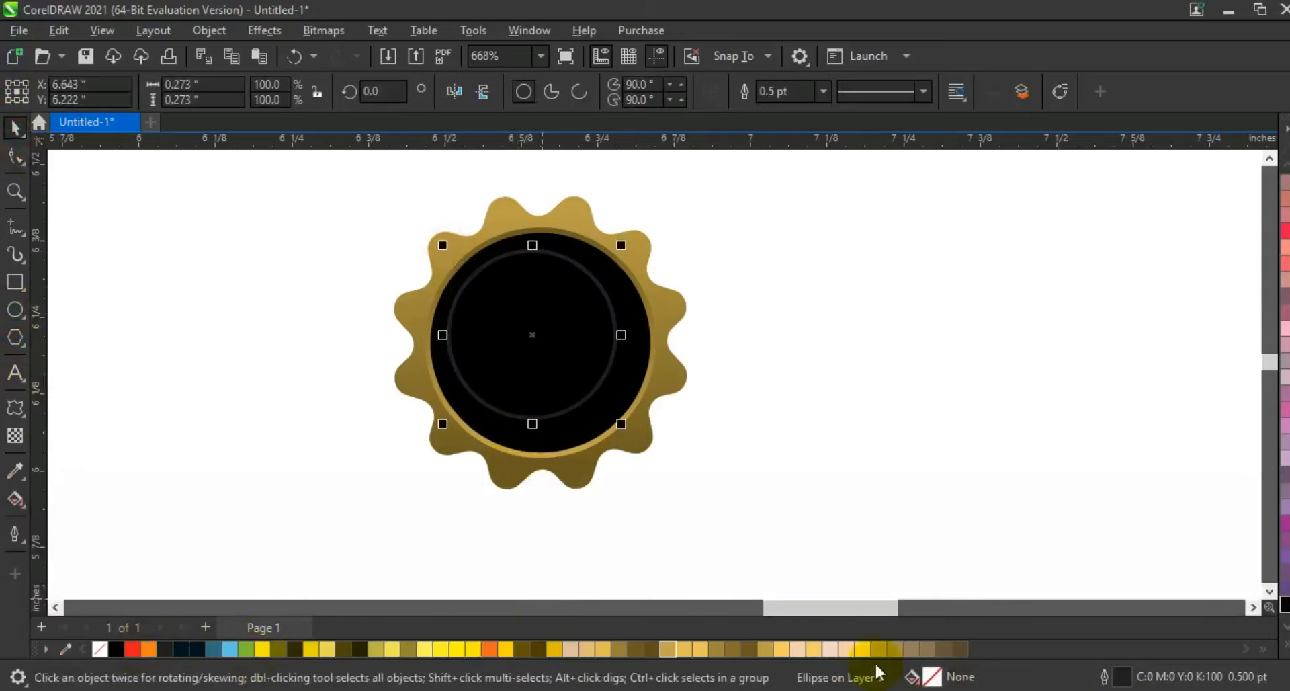
{"action": "left_click", "coordinate": [827, 651]}
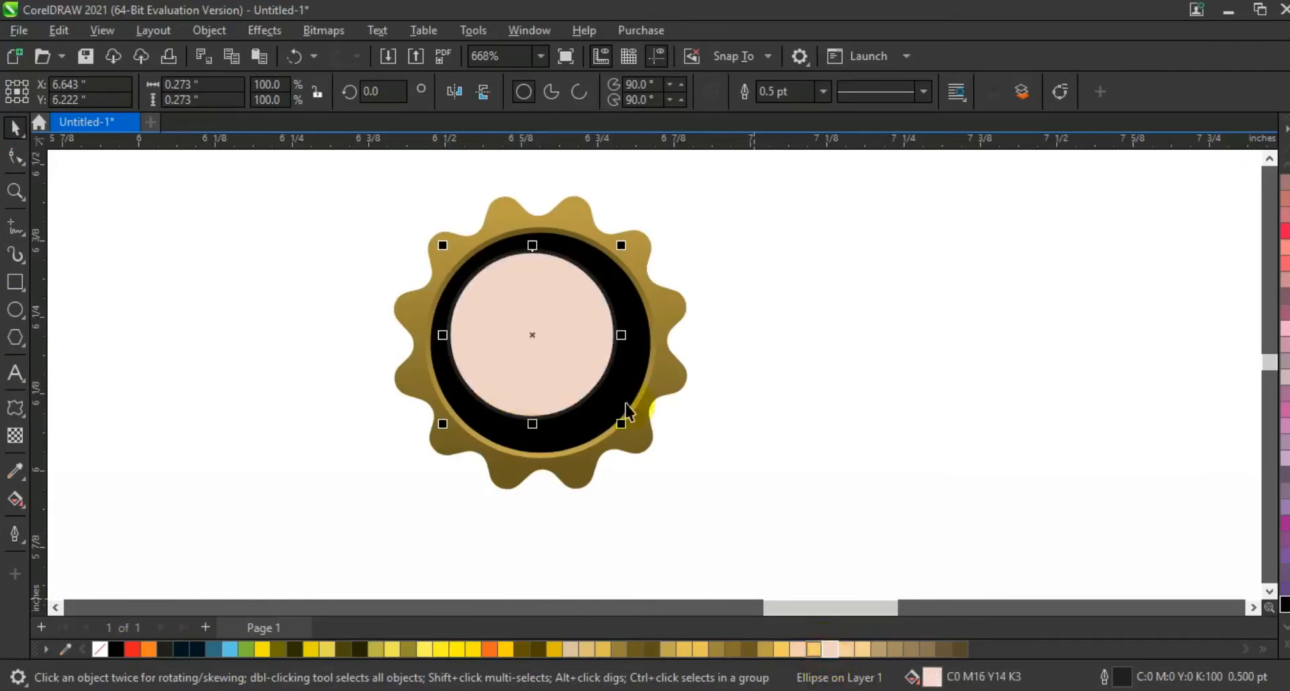
Centre the pink circle horizontally and vertically on the badge's larger circle, and deselect them
{"action": "left_click", "coordinate": [627, 403], "text": "shift"}
{"action": "key", "text": "c"}
{"action": "key", "text": "e"}
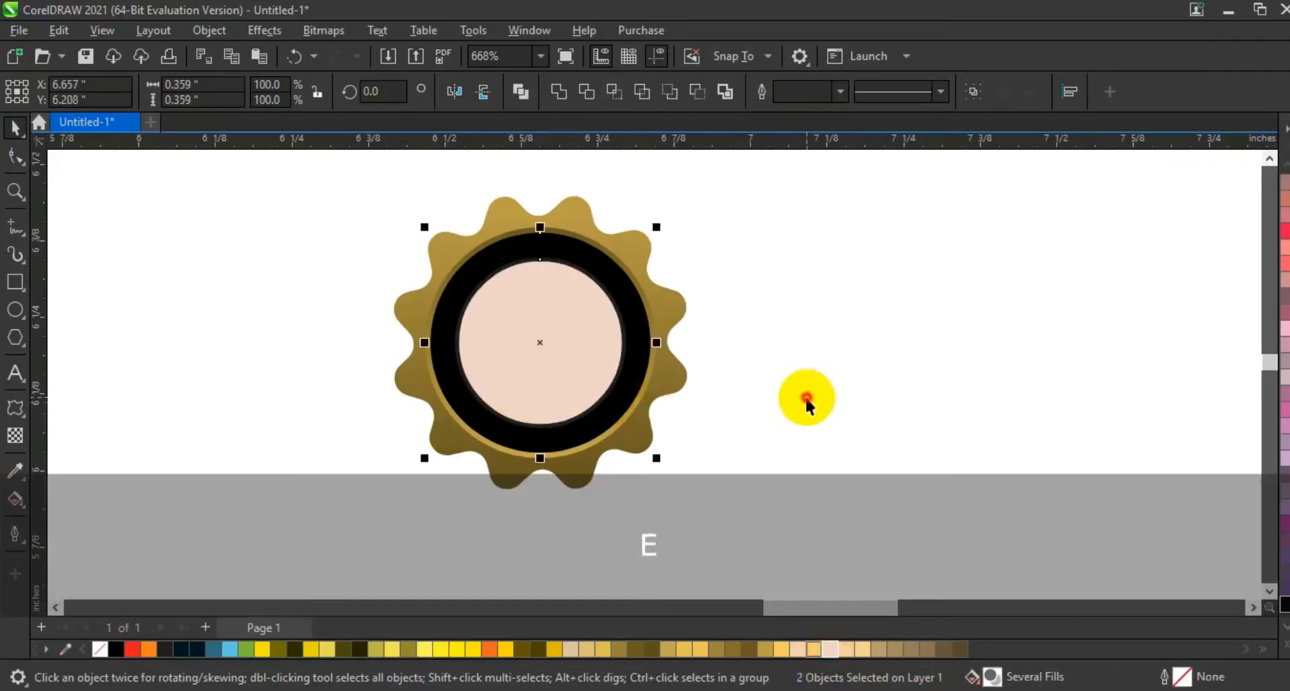
{"action": "left_click", "coordinate": [807, 398]}
Change the small inner circle's fill to white
{"action": "left_click", "coordinate": [582, 347]}
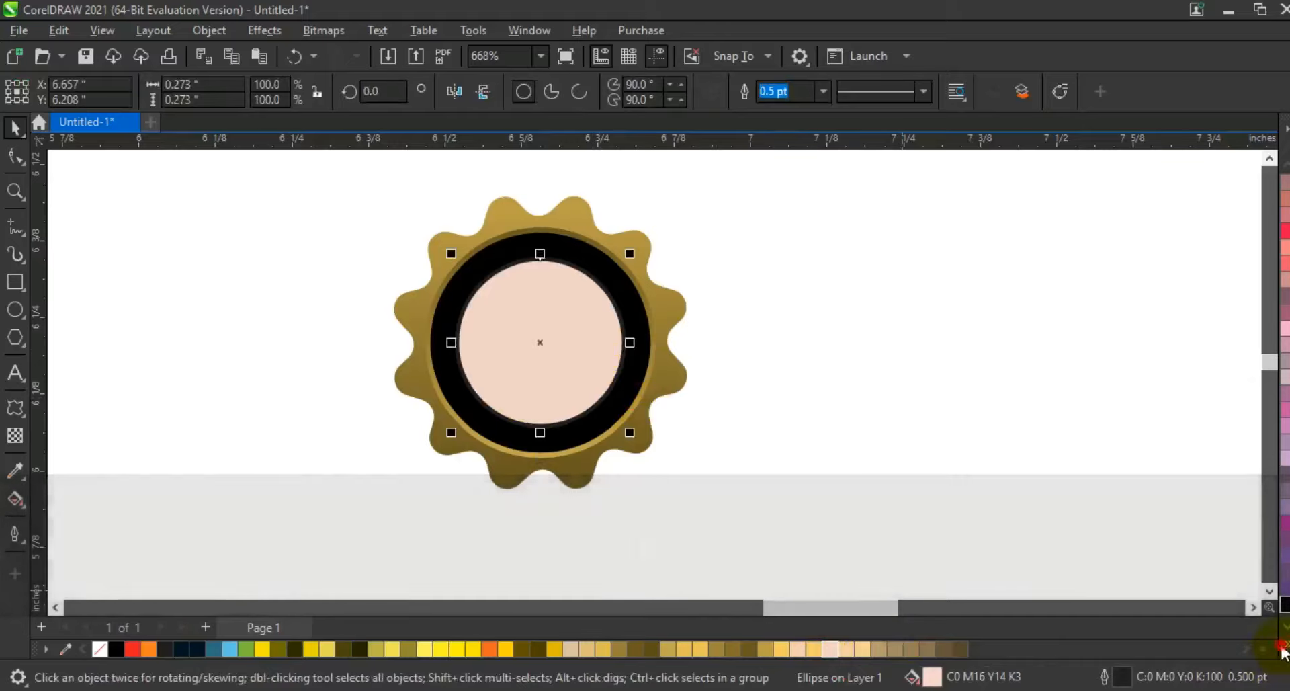
{"action": "left_click", "coordinate": [1285, 647]}
{"action": "left_click", "coordinate": [1223, 348]}
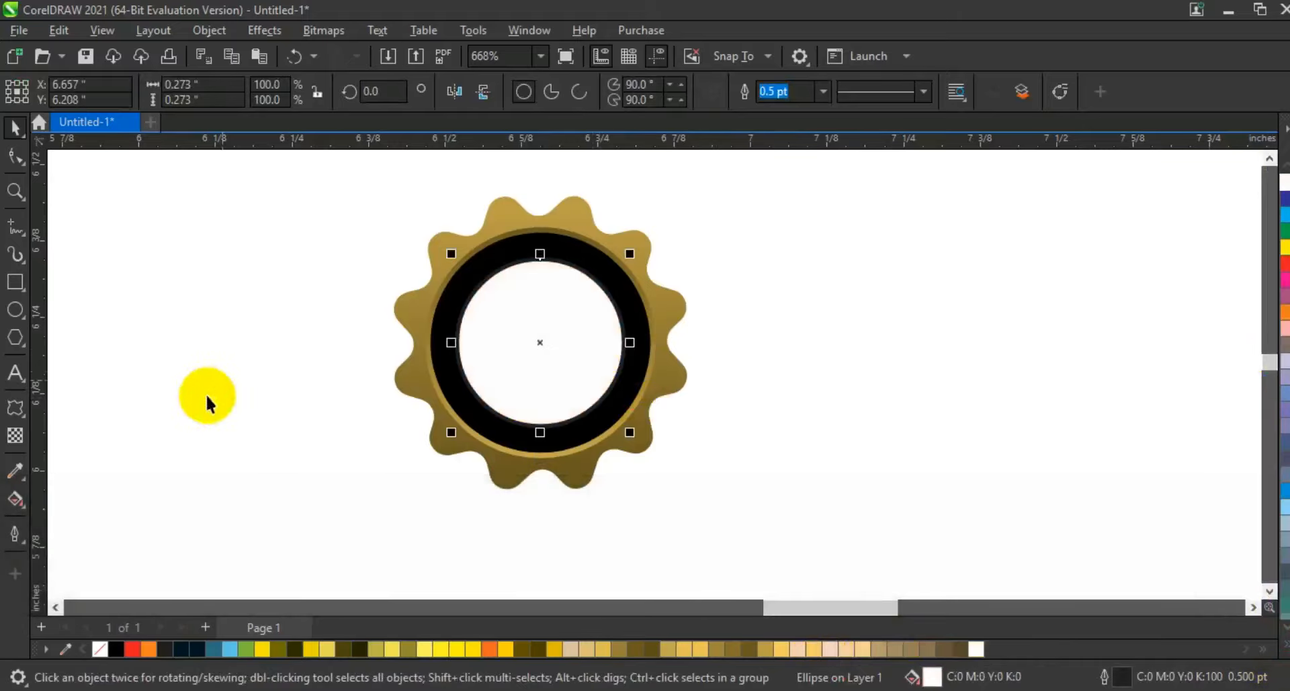
Apply a linear fountain transparency of about 79.7° to the white circle, fading upward, and shift its midpoint towards the start
{"action": "left_click", "coordinate": [15, 436]}
{"action": "left_click_drag", "start_coordinate": [484, 422], "coordinate": [462, 551]}
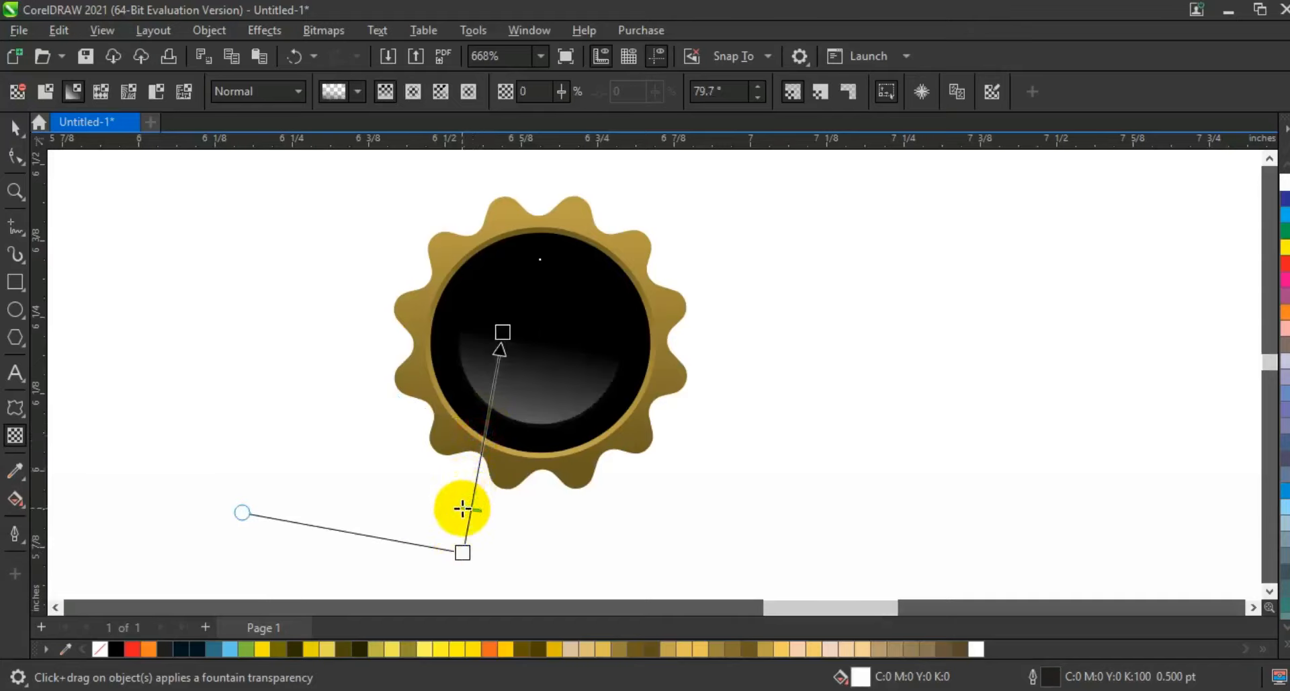
{"action": "left_click_drag", "start_coordinate": [463, 509], "coordinate": [461, 523]}
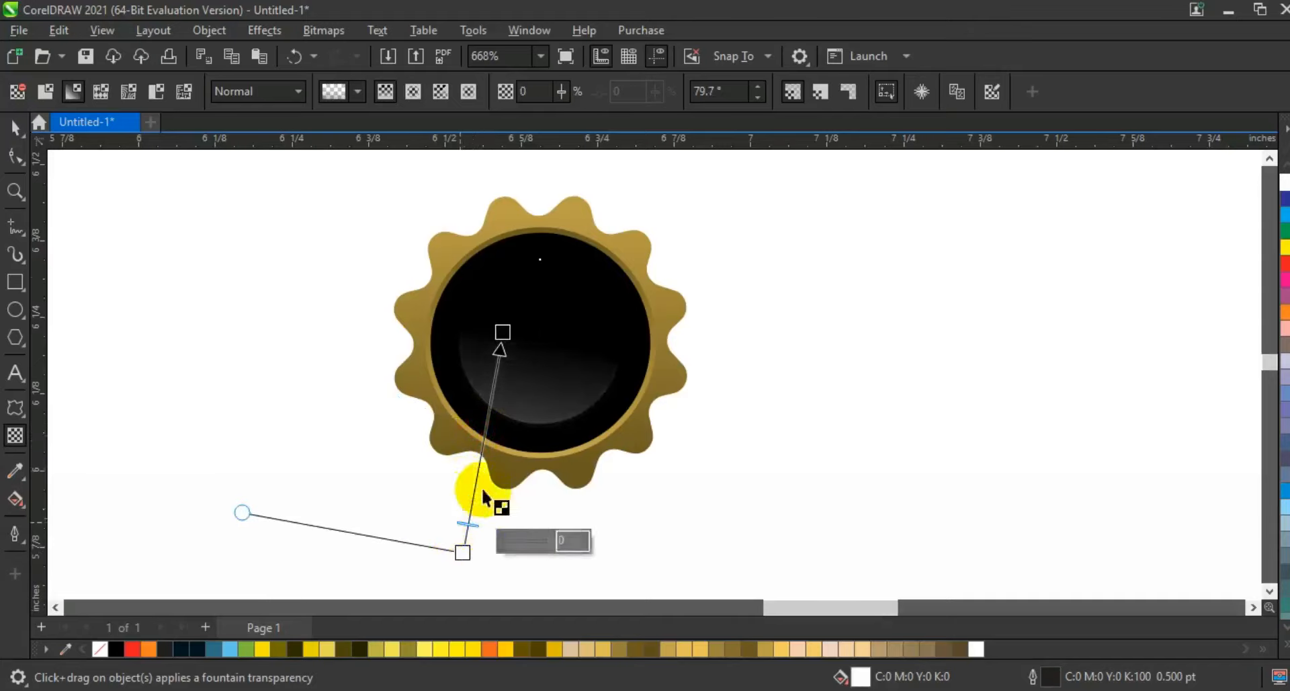
{"action": "left_click", "coordinate": [15, 131]}
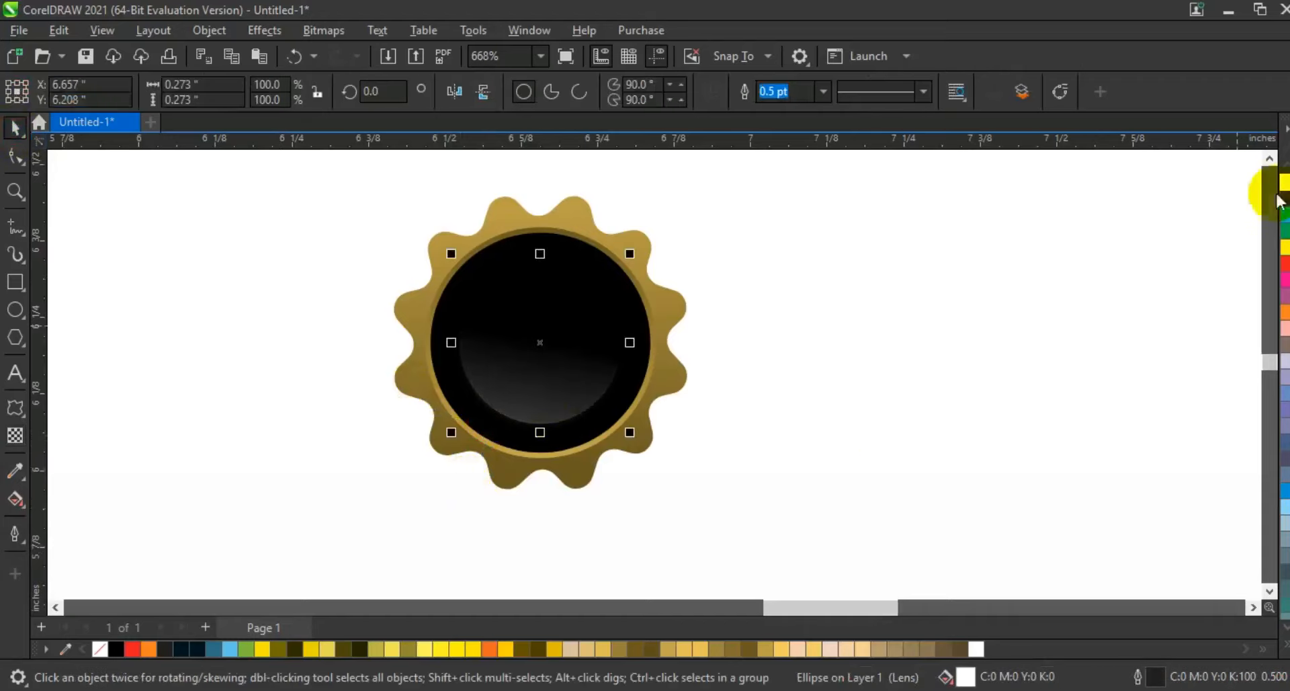
Recentre the outline-free highlight circle on the badge's larger circle and enlarge it about its centre to about 0.311"
{"action": "left_click", "coordinate": [575, 430], "text": "shift"}
{"action": "key", "text": "e"}
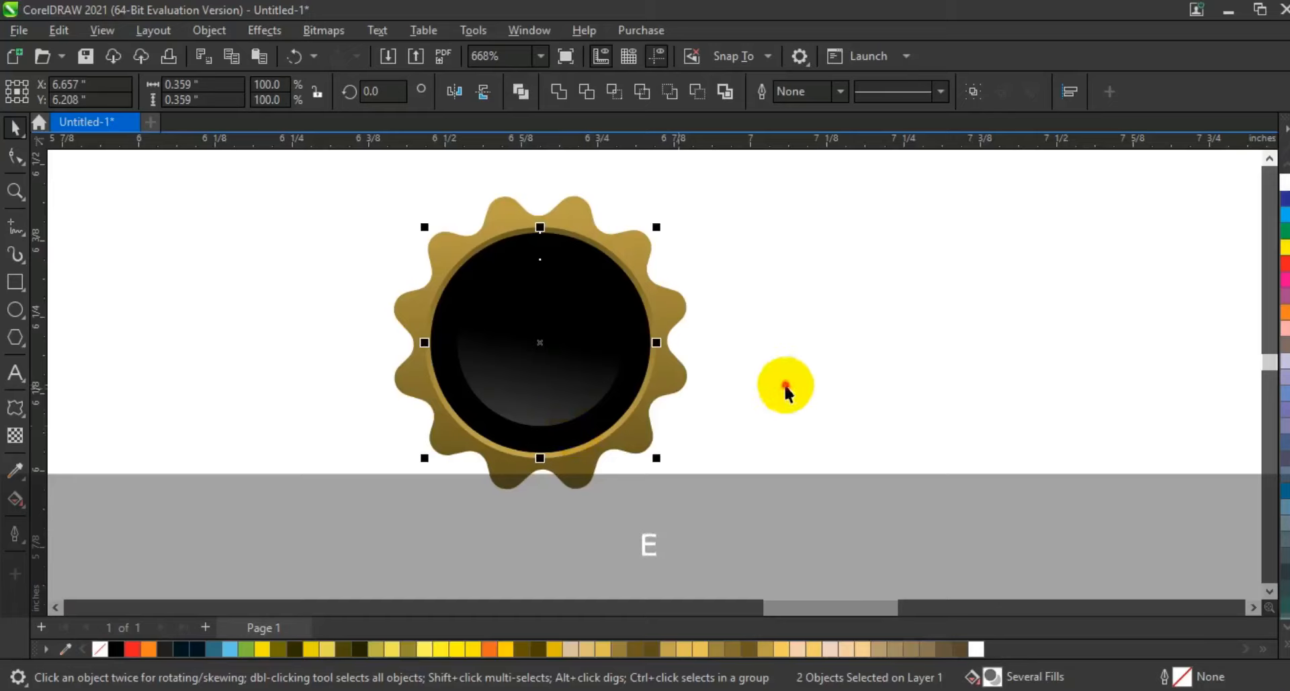
{"action": "left_click", "coordinate": [537, 384]}
{"action": "left_click_drag", "start_coordinate": [627, 432], "coordinate": [643, 455]}
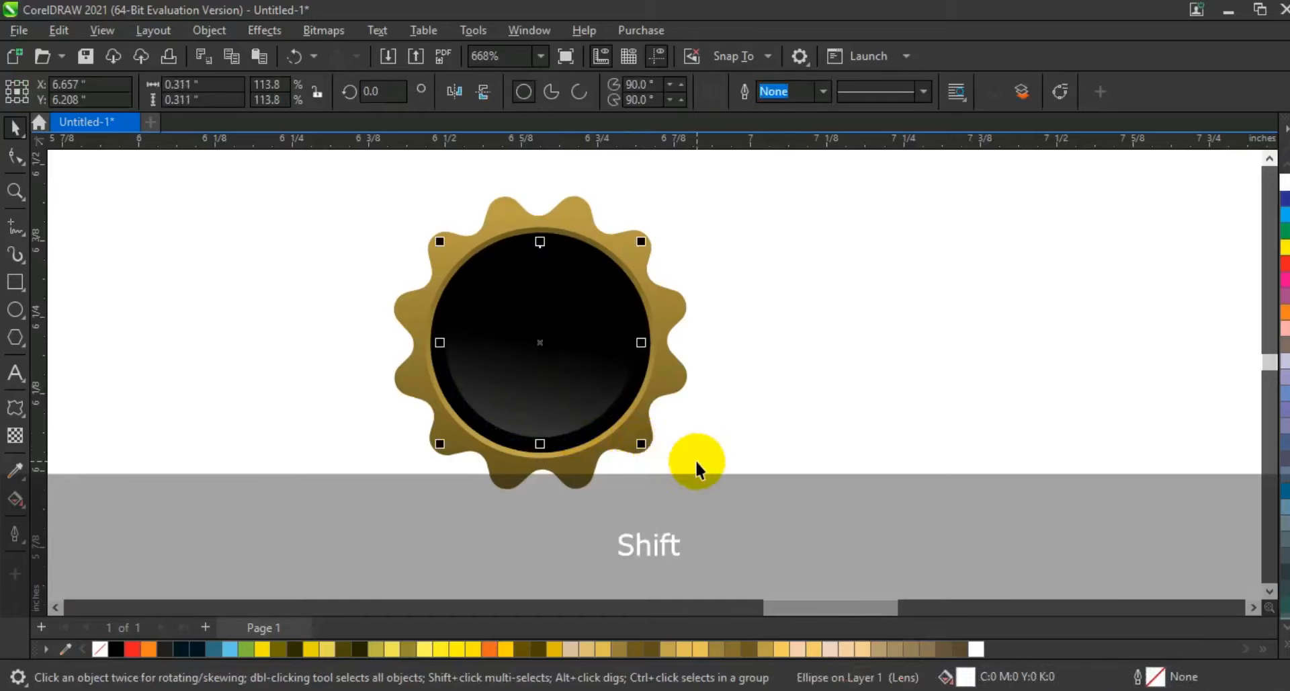
Shorten the highlight's fountain transparency by lowering its transparent end, at an angle of about 77°
{"action": "left_click", "coordinate": [15, 435]}
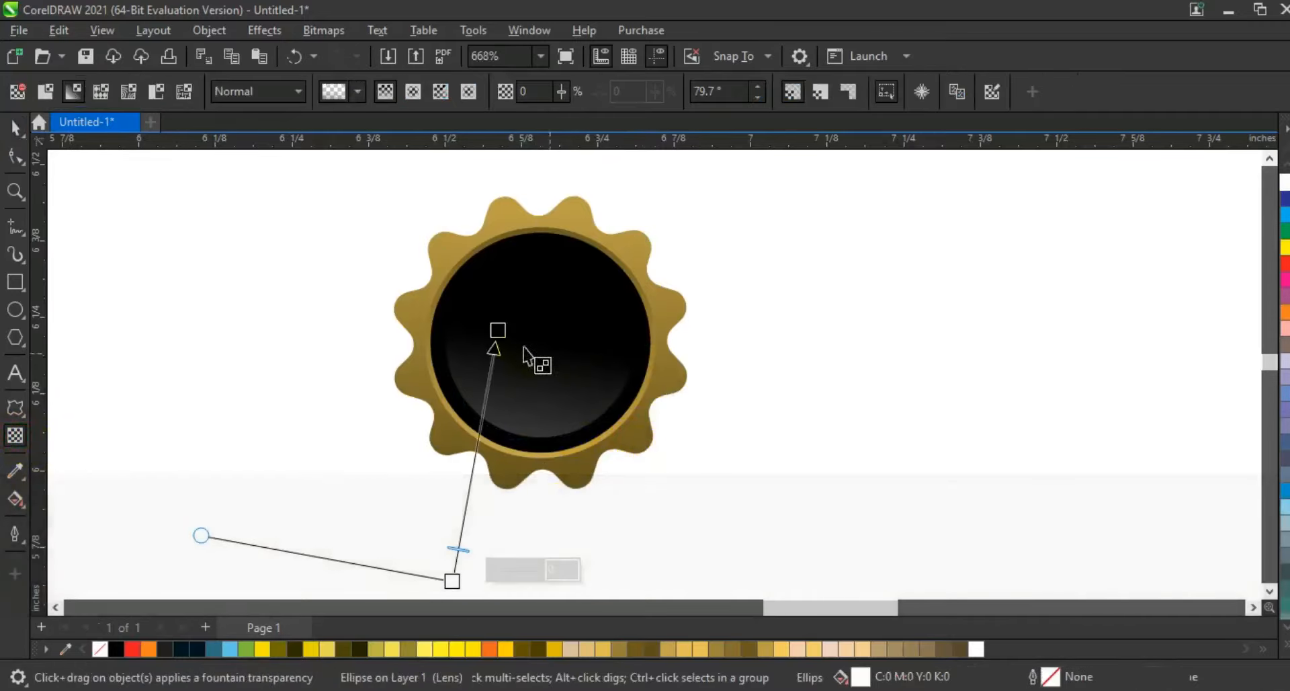
{"action": "left_click_drag", "start_coordinate": [498, 330], "coordinate": [498, 377]}
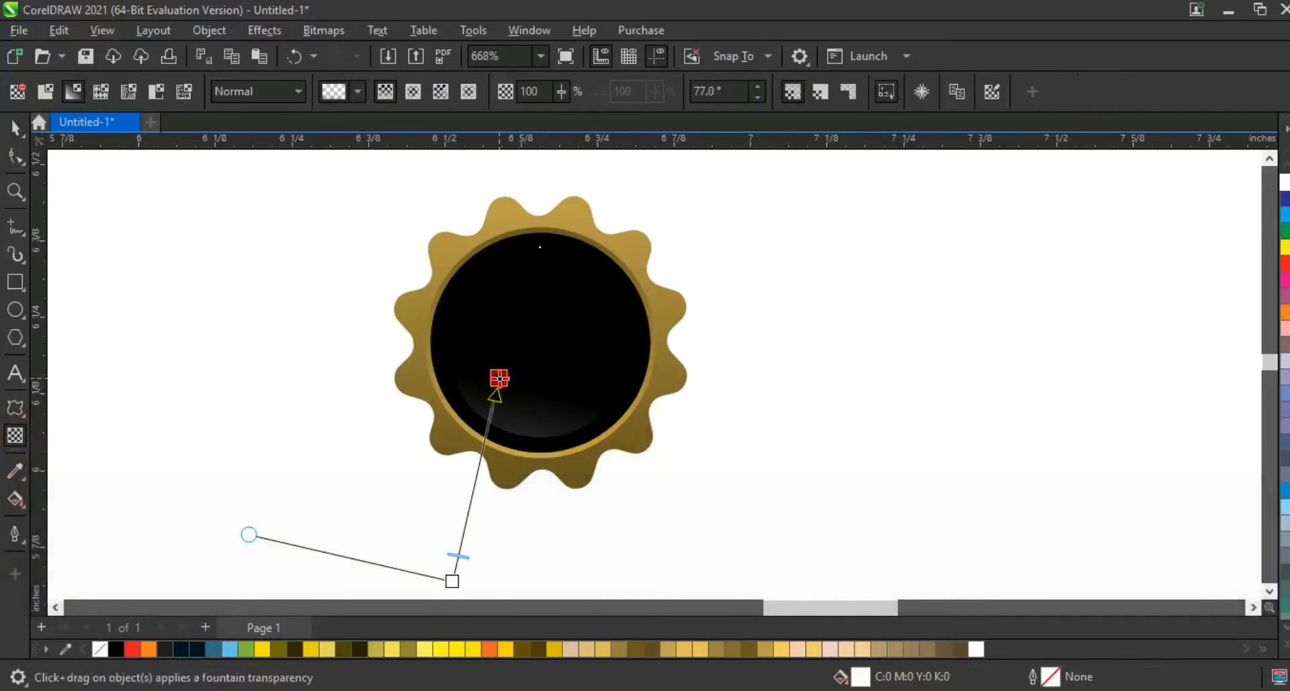
{"action": "left_click", "coordinate": [17, 129]}
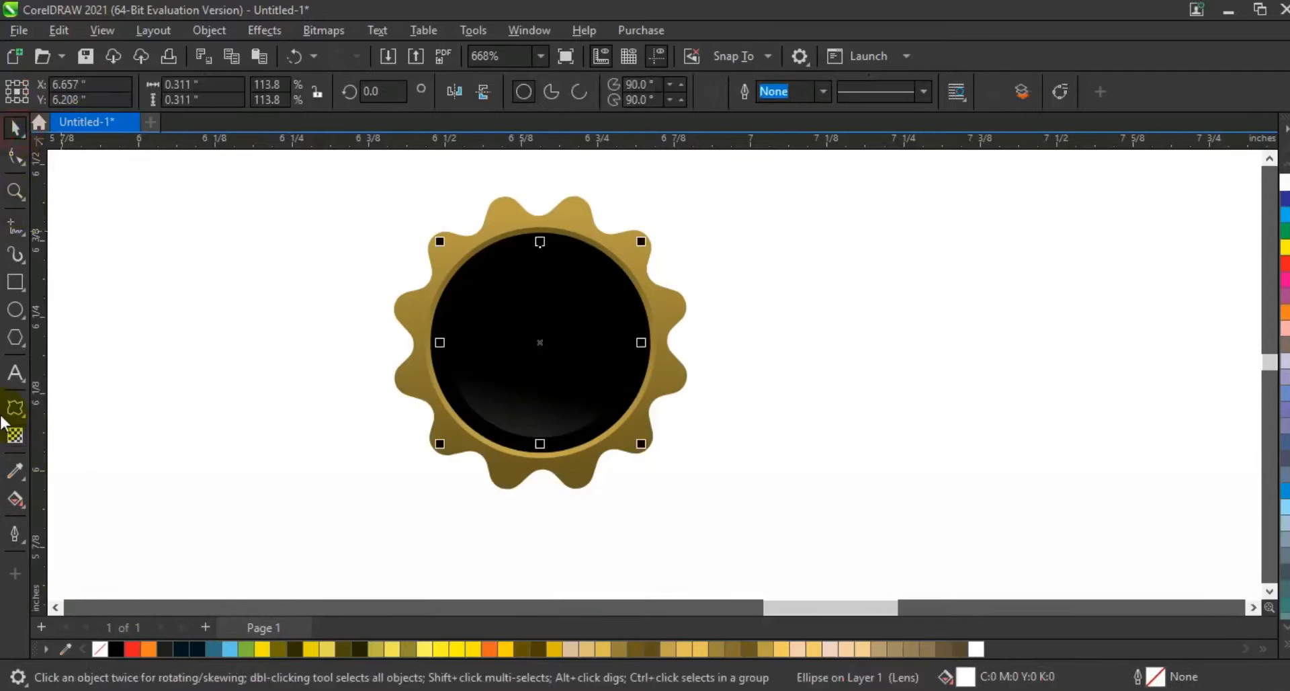
Duplicate the highlight circle in place and mirror the copy horizontally and vertically
{"action": "key", "text": "KP_Add"}
{"action": "left_click", "coordinate": [454, 92]}
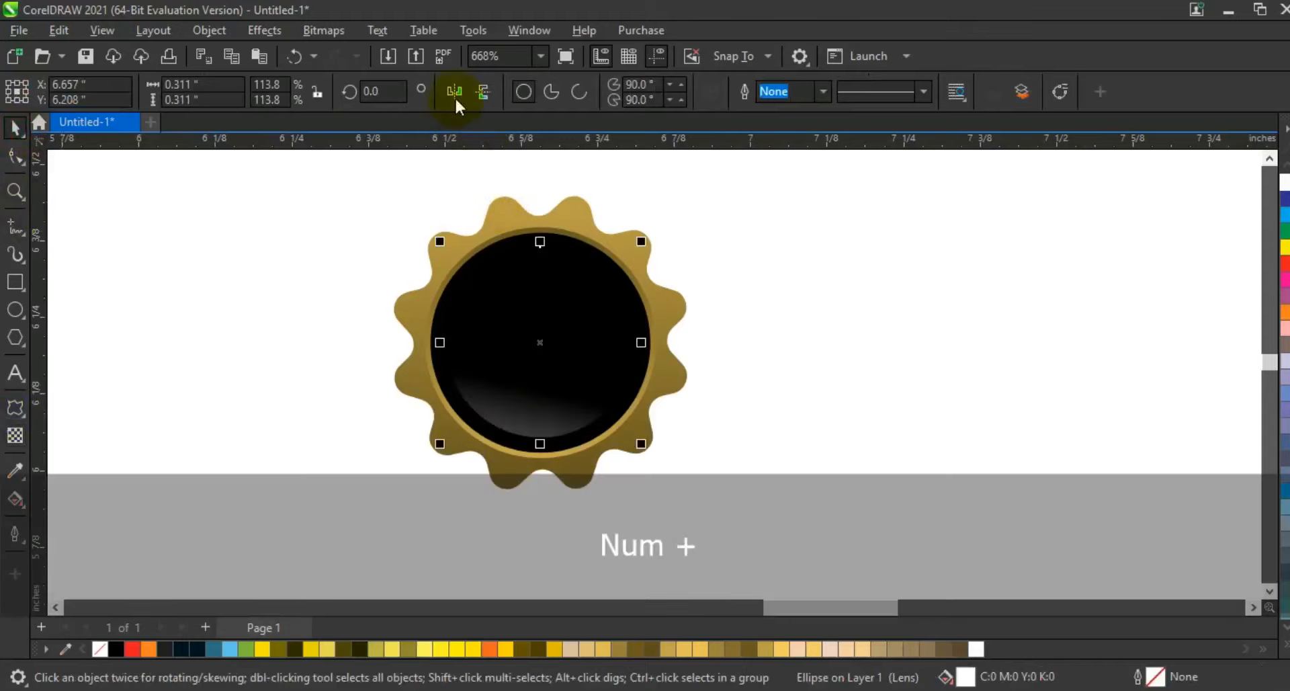
{"action": "left_click", "coordinate": [483, 92]}
{"action": "left_click", "coordinate": [252, 349]}
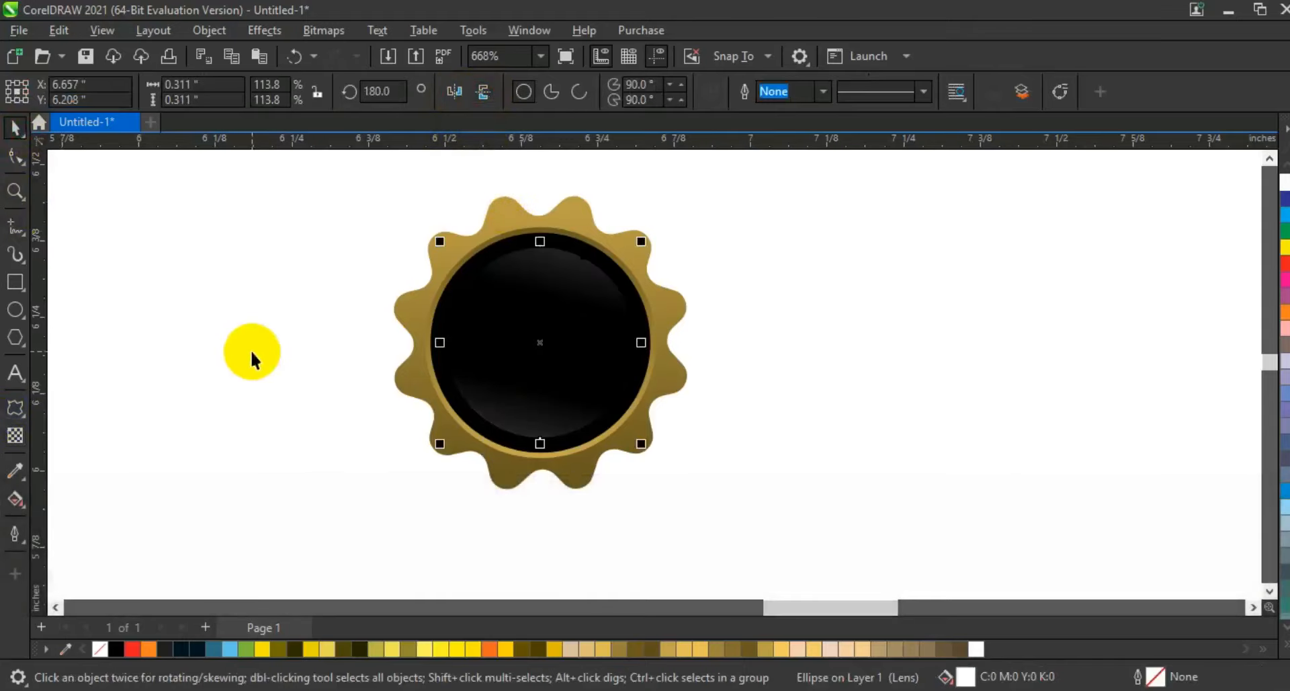
Group the two highlight circles and add the gold badge shape to the selection
{"action": "left_click_drag", "start_coordinate": [289, 164], "coordinate": [655, 444]}
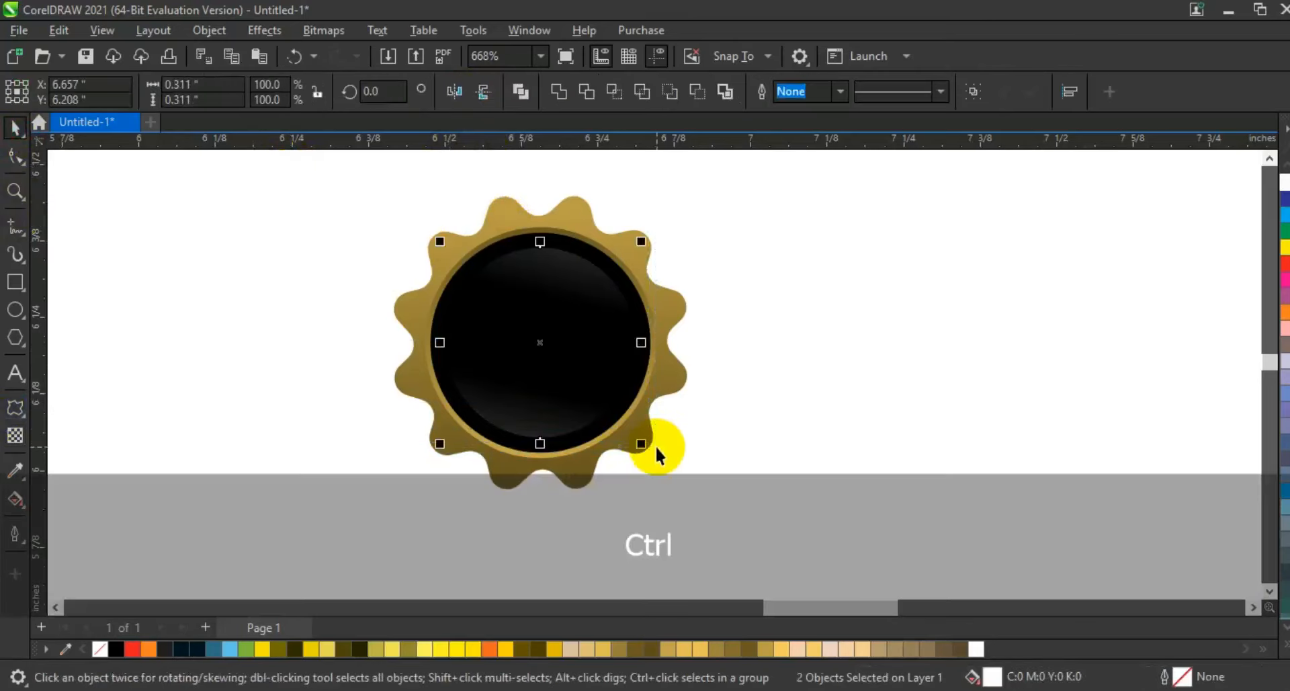
{"action": "key", "text": "ctrl+g"}
{"action": "left_click", "coordinate": [660, 403], "text": "shift"}
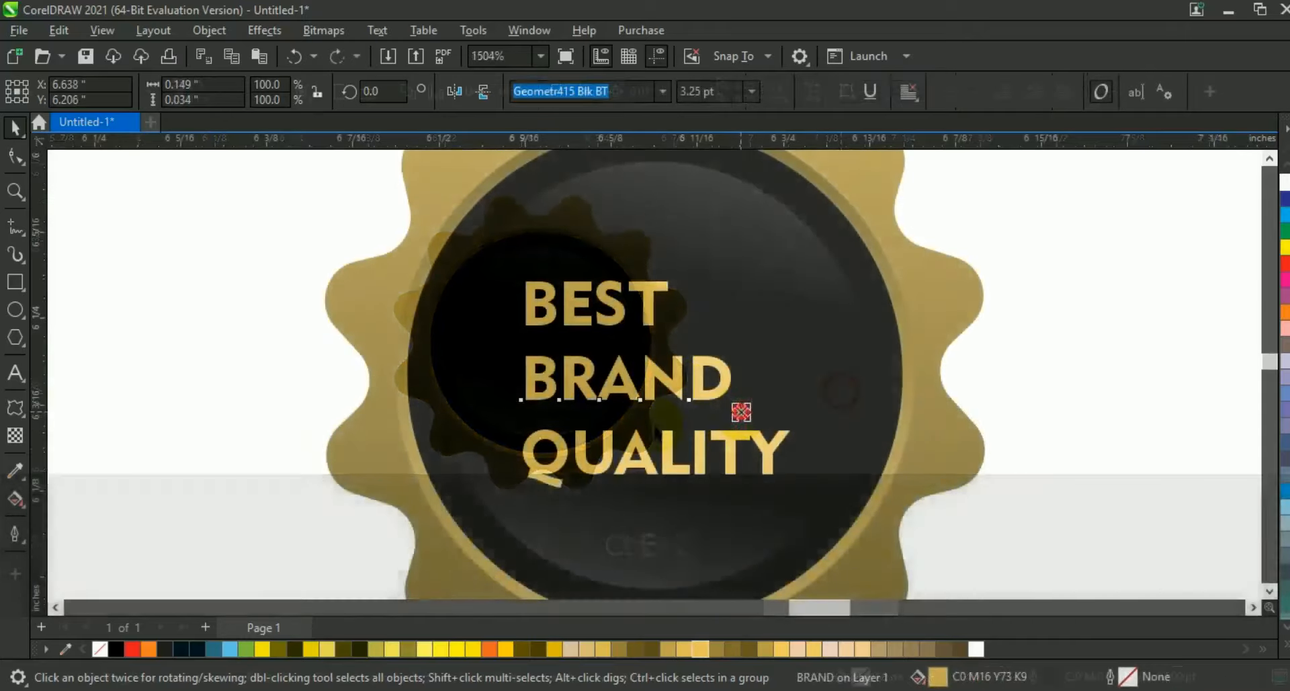
Enlarge the word BRAND about its centre and align BEST, BRAND and QUALITY on a common vertical centre line
{"action": "left_click_drag", "start_coordinate": [665, 421], "coordinate": [826, 462]}
{"action": "left_click", "coordinate": [763, 446], "text": "shift"}
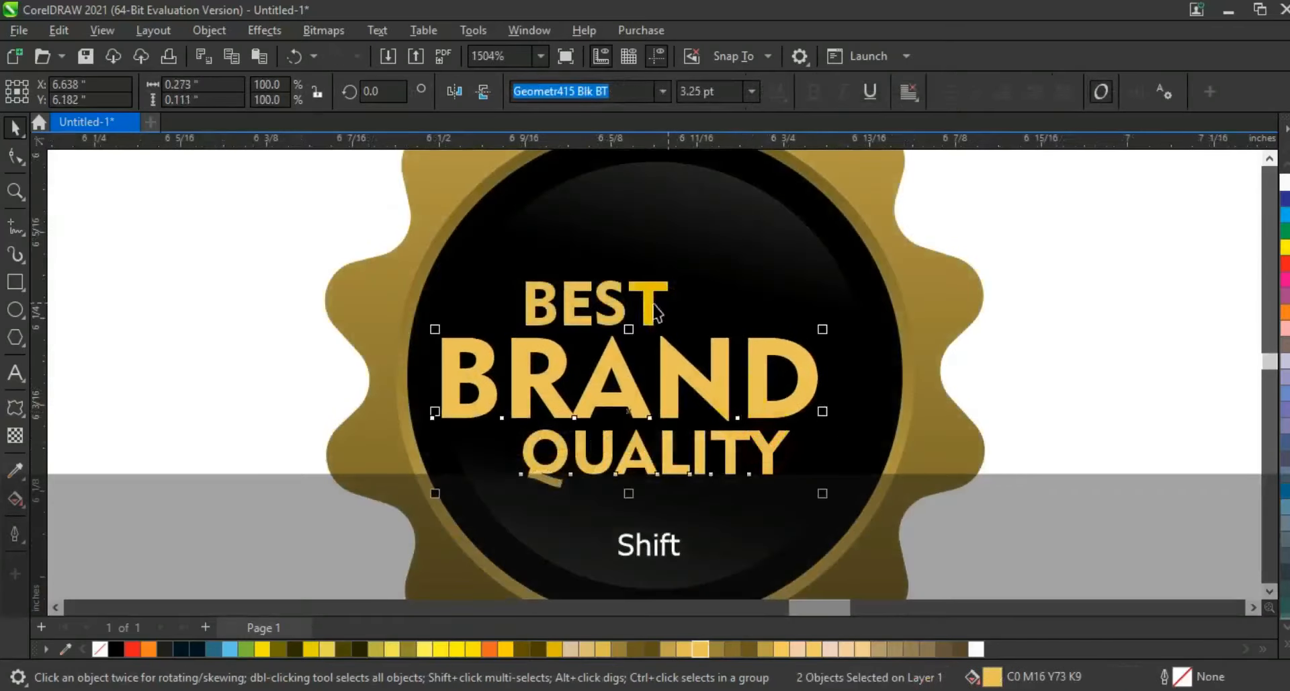
{"action": "left_click", "coordinate": [645, 305], "text": "shift"}
{"action": "key", "text": "c"}
Move the three text lines together to the middle of the black circle, and deselect them
{"action": "left_click_drag", "start_coordinate": [230, 259], "coordinate": [812, 498]}
{"action": "left_click_drag", "start_coordinate": [810, 294], "coordinate": [840, 288]}
{"action": "left_click", "coordinate": [262, 352]}
Set the page size to A4 with landscape orientation
{"action": "key", "text": "F3"}
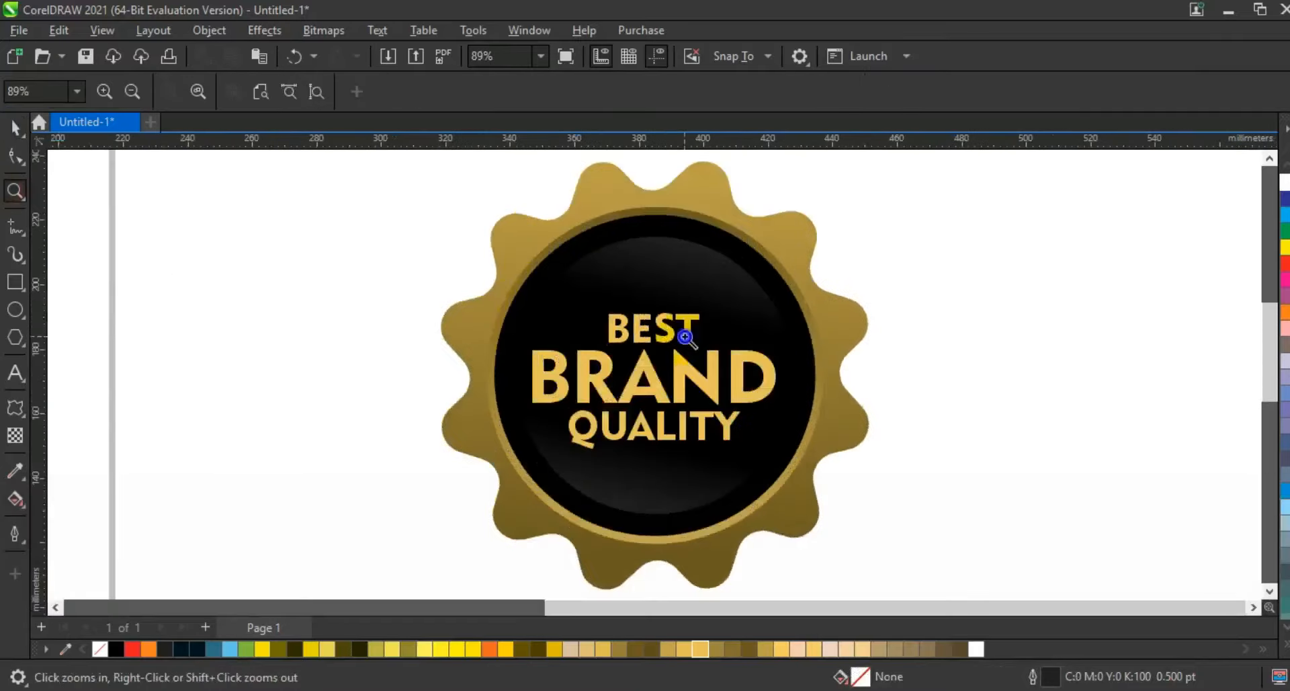
{"action": "right_click", "coordinate": [698, 322]}
{"action": "right_click", "coordinate": [703, 317]}
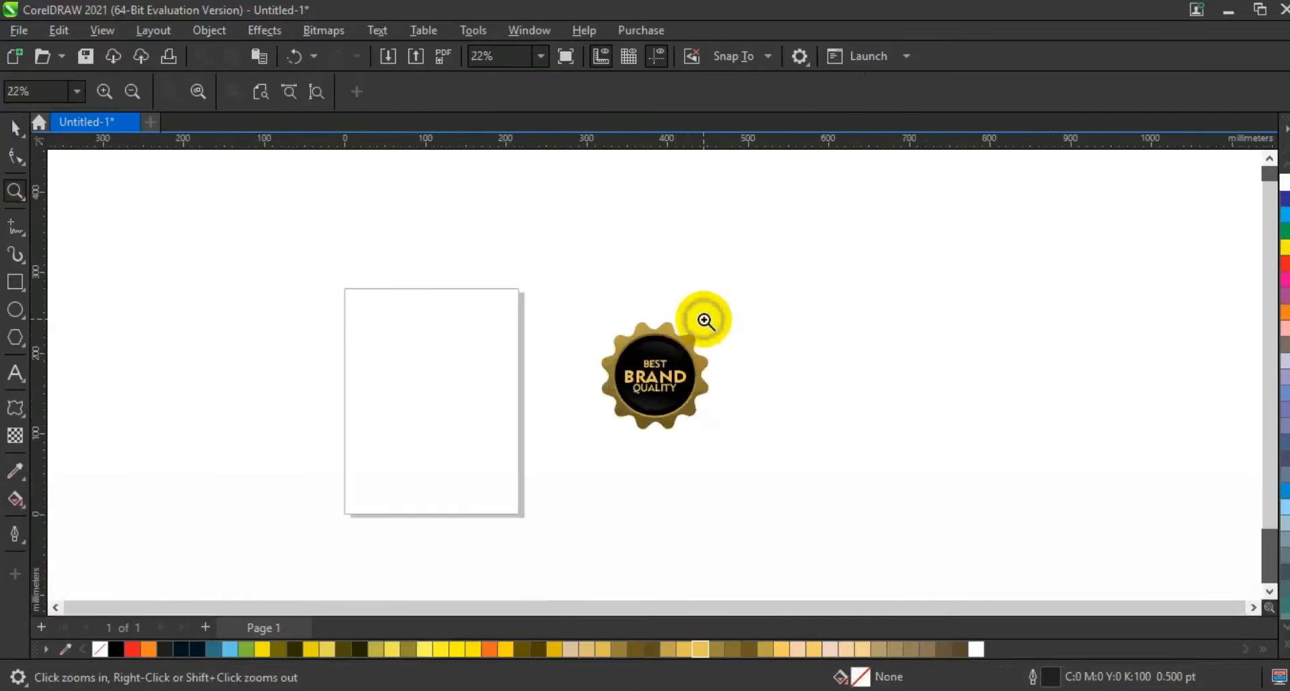
{"action": "left_click", "coordinate": [13, 128]}
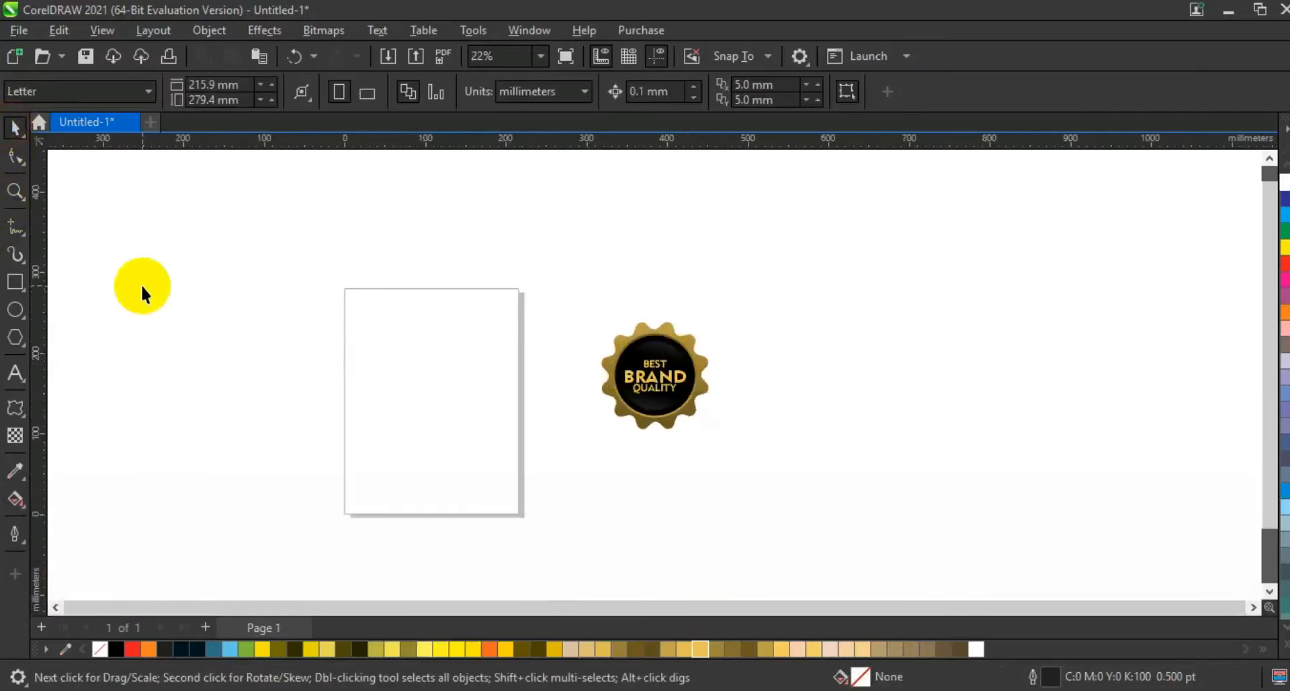
{"action": "left_click", "coordinate": [108, 88]}
{"action": "left_click", "coordinate": [91, 138]}
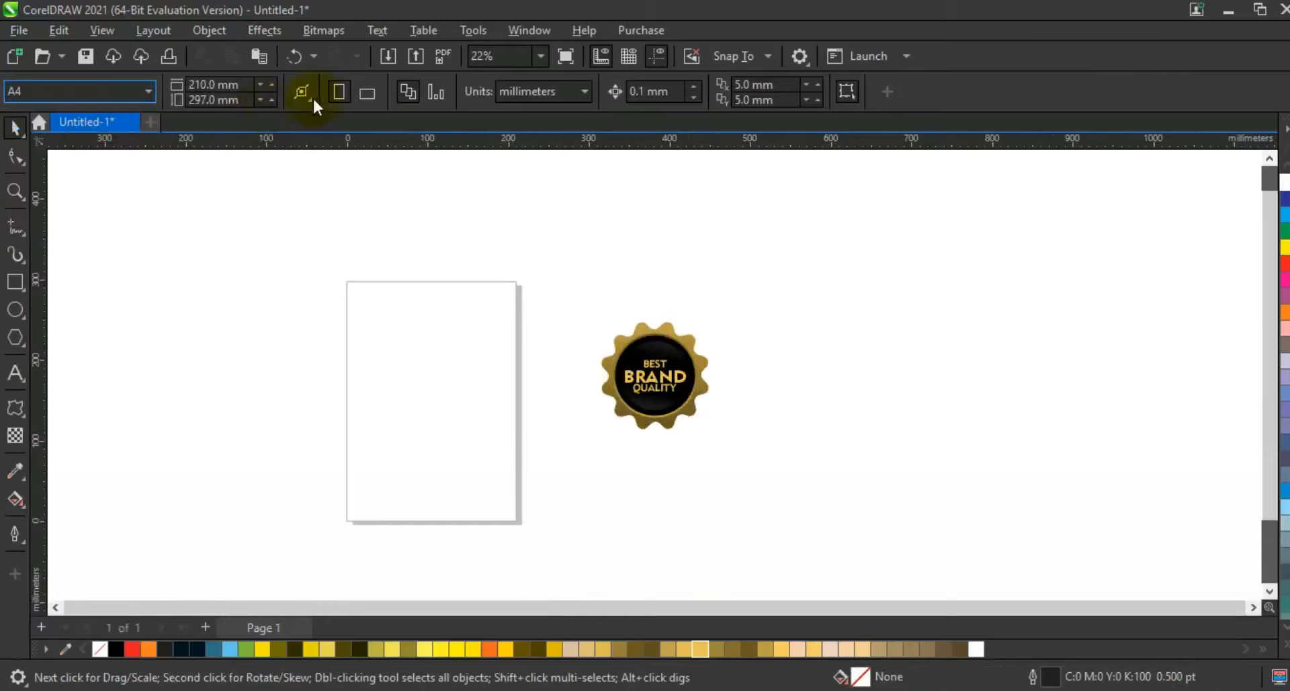
{"action": "left_click", "coordinate": [367, 94]}
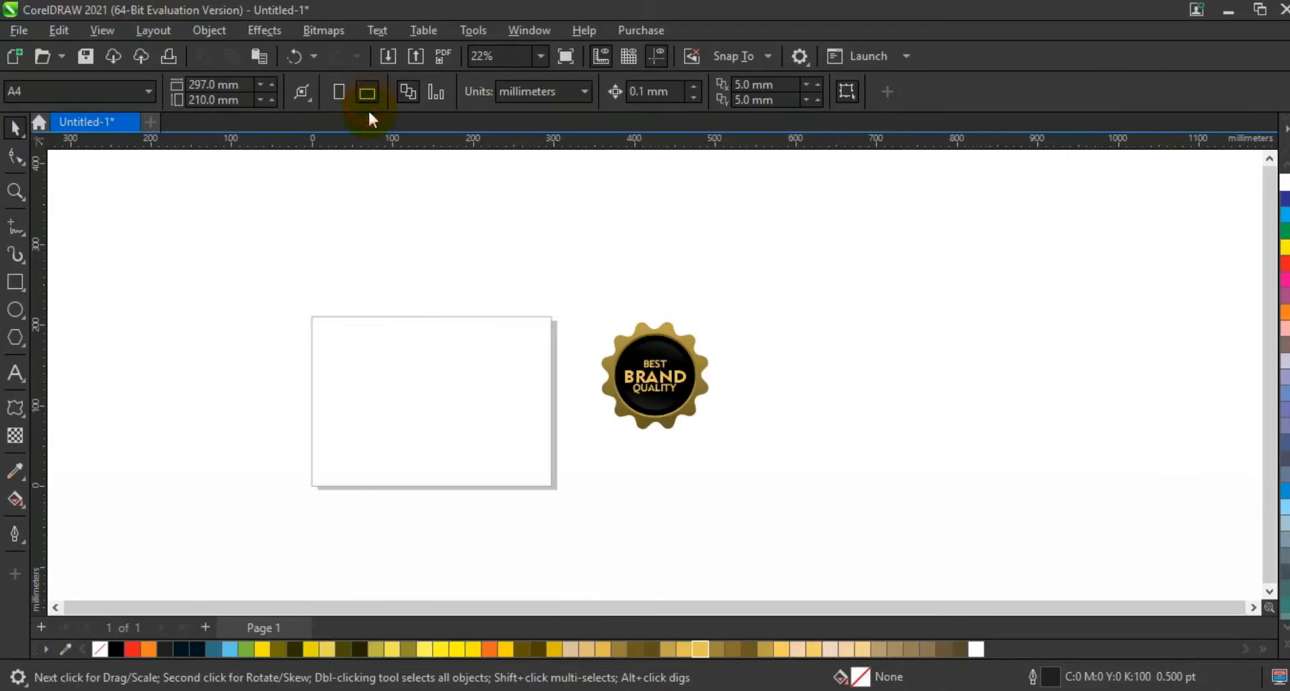
Draw a rectangle covering the whole page, about 300 mm wide and 209 mm high
{"action": "left_click", "coordinate": [15, 195]}
{"action": "left_click_drag", "start_coordinate": [222, 283], "coordinate": [737, 519]}
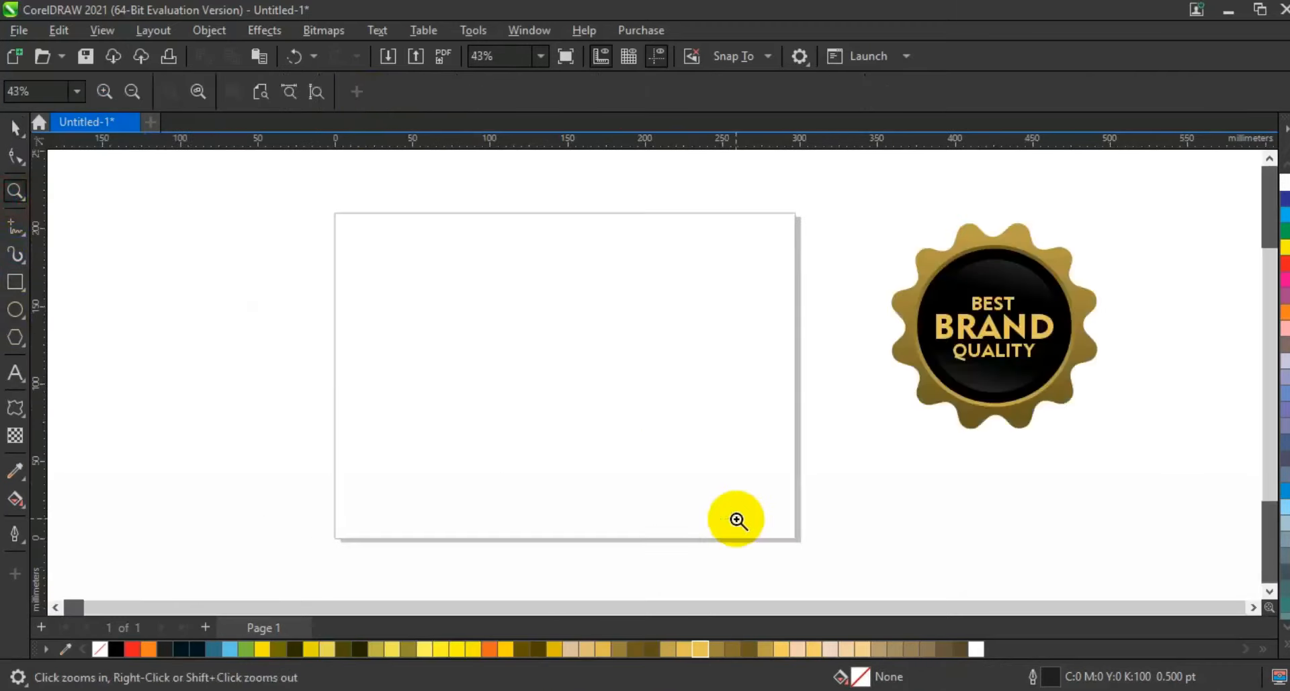
{"action": "left_click", "coordinate": [15, 283]}
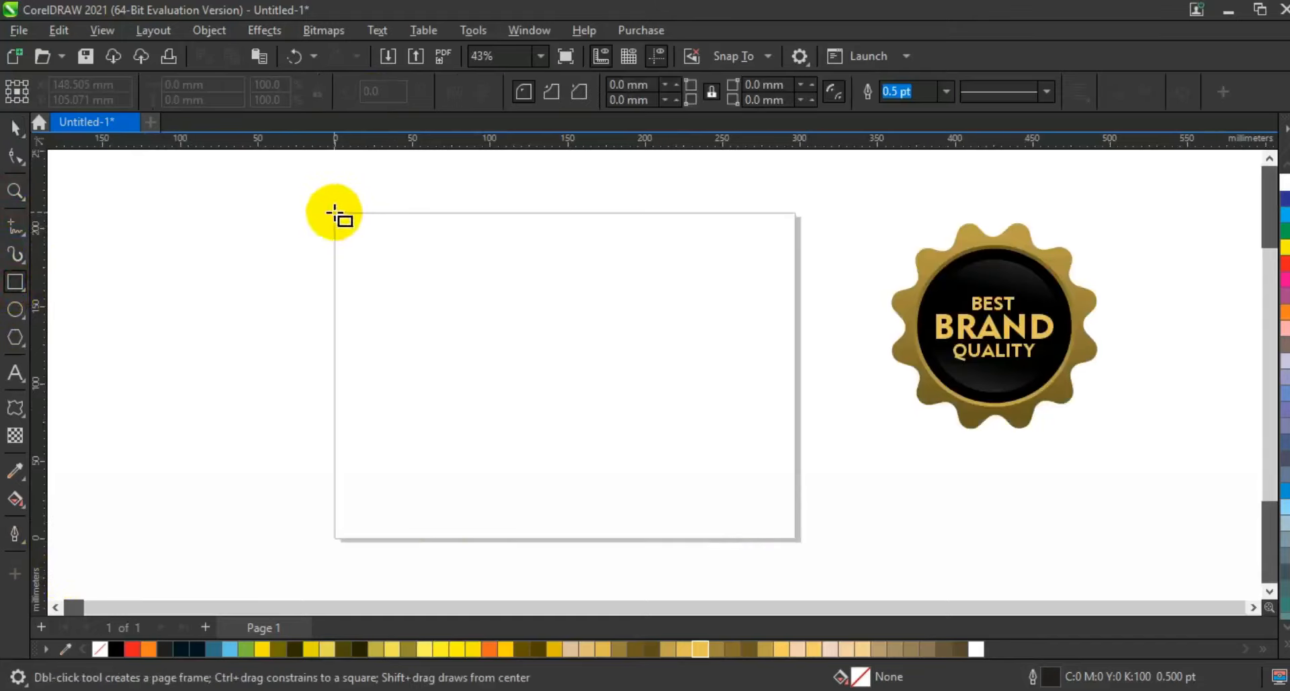
{"action": "left_click_drag", "start_coordinate": [337, 213], "coordinate": [799, 537]}
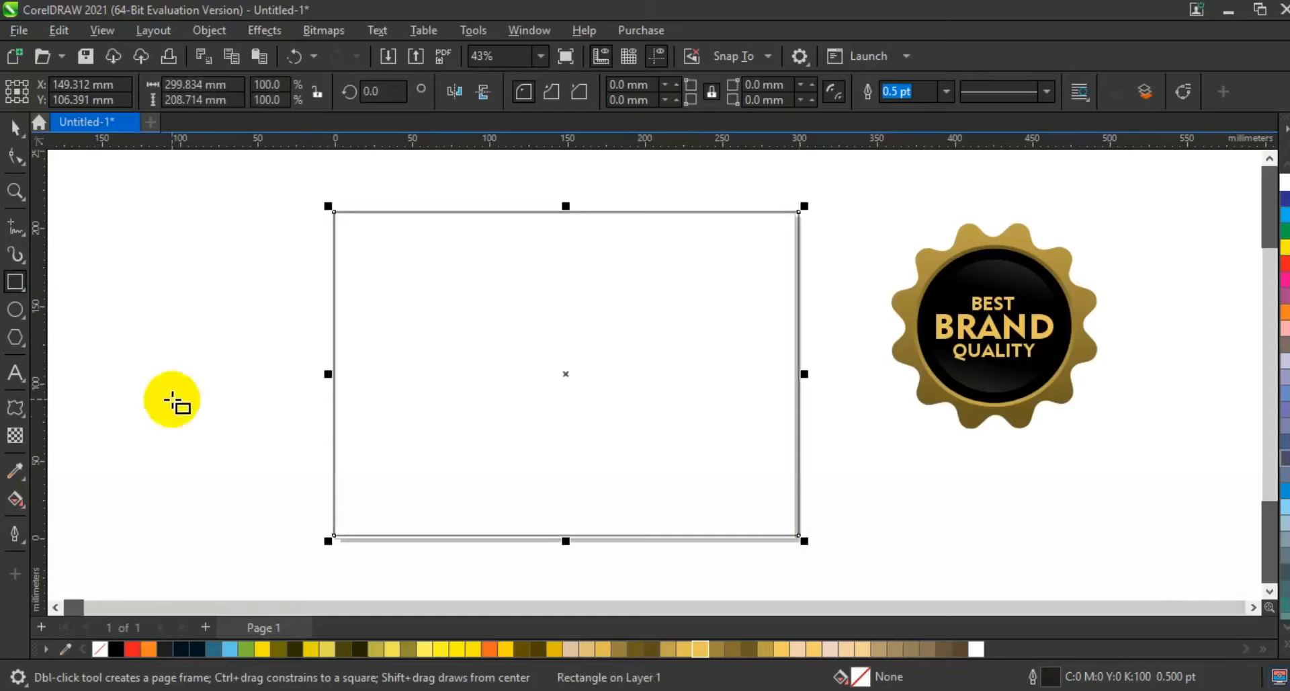
Draw a wide ellipse about 426 by 225 mm over the lower part of the page, extending beyond its edges
{"action": "left_click_drag", "start_coordinate": [231, 330], "coordinate": [853, 547]}
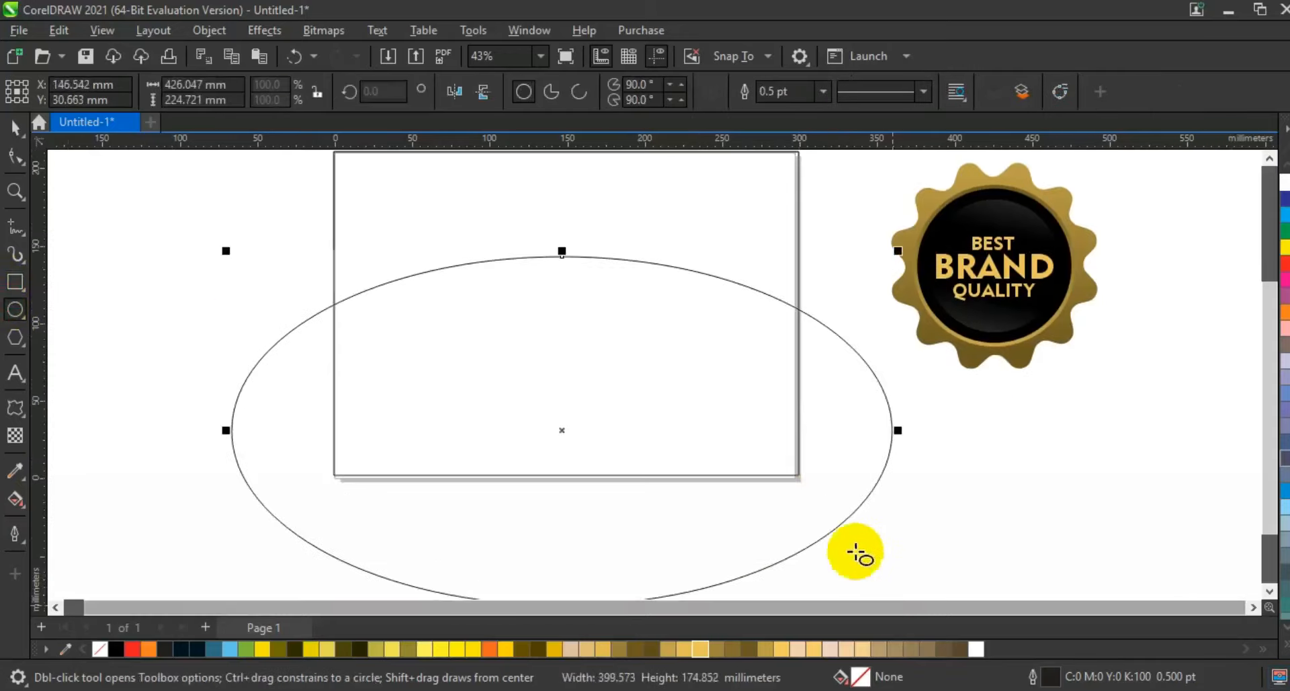
{"action": "key", "text": "space"}
{"action": "key", "text": "F3"}
Rotate the ellipse to about 347.4° and stretch it vertically about its centre to about 283.5 mm high
{"action": "left_click", "coordinate": [596, 334]}
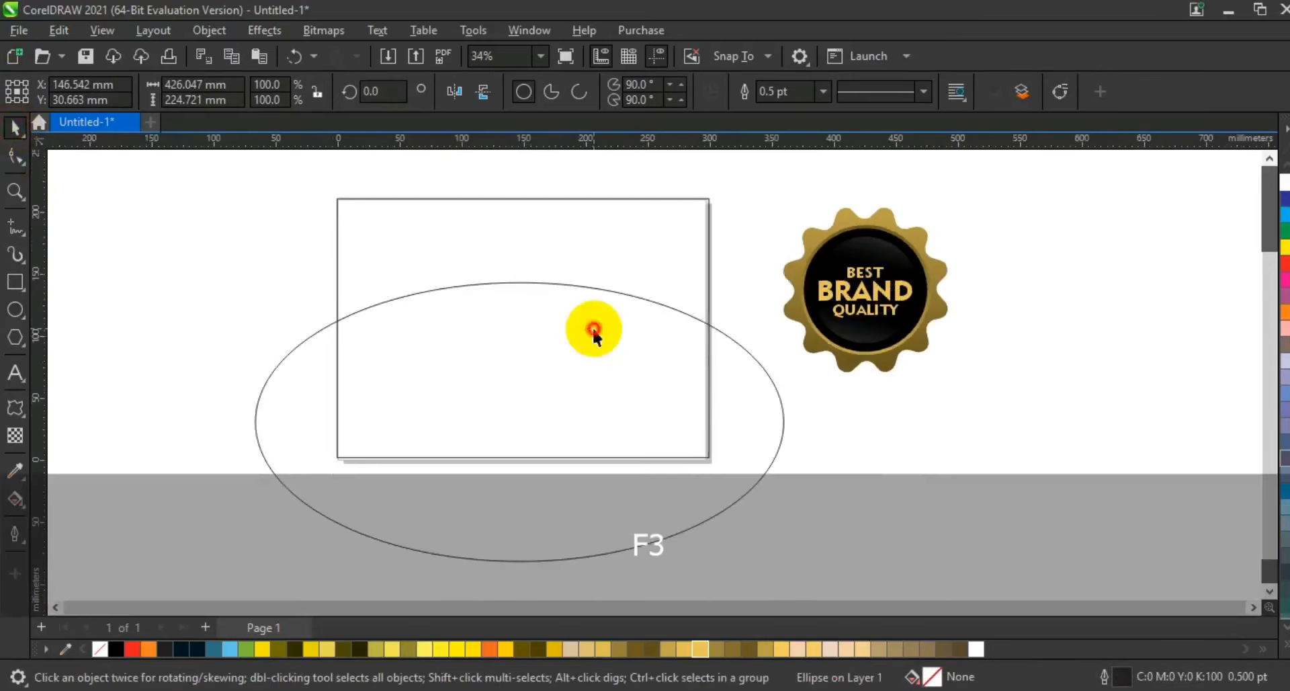
{"action": "left_click_drag", "start_coordinate": [788, 268], "coordinate": [783, 348]}
{"action": "left_click", "coordinate": [536, 336]}
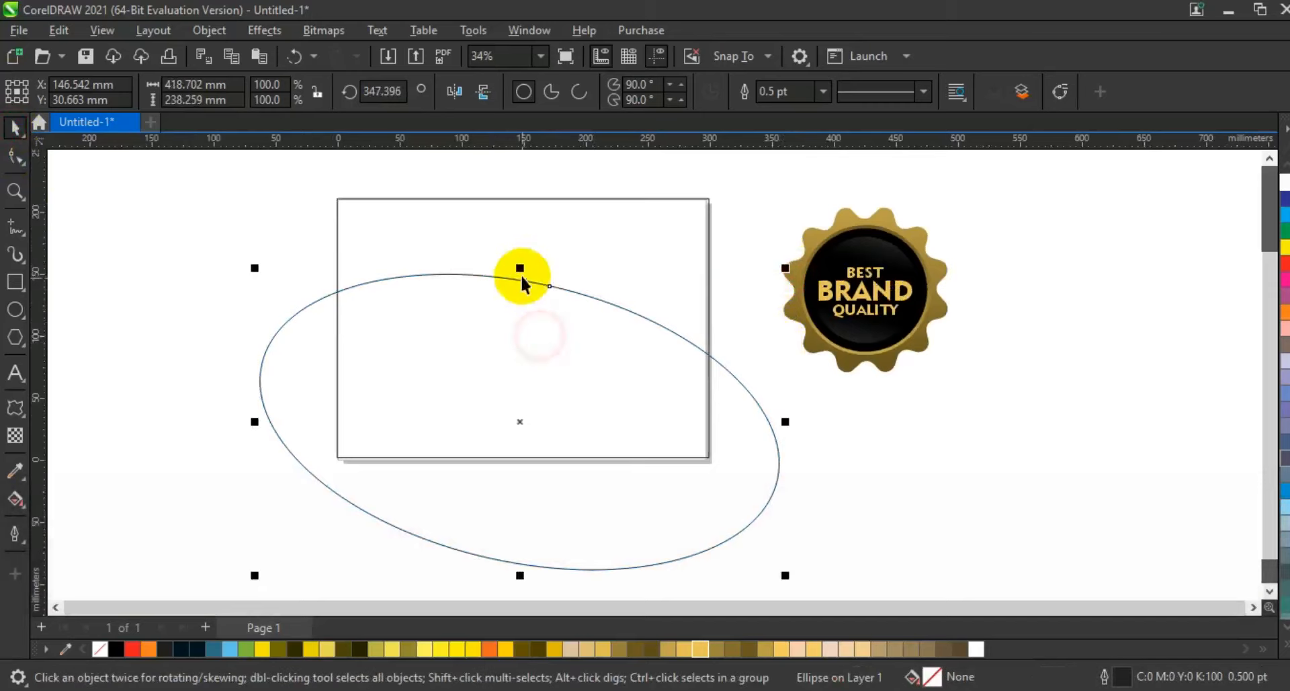
{"action": "left_click_drag", "start_coordinate": [518, 272], "coordinate": [523, 241]}
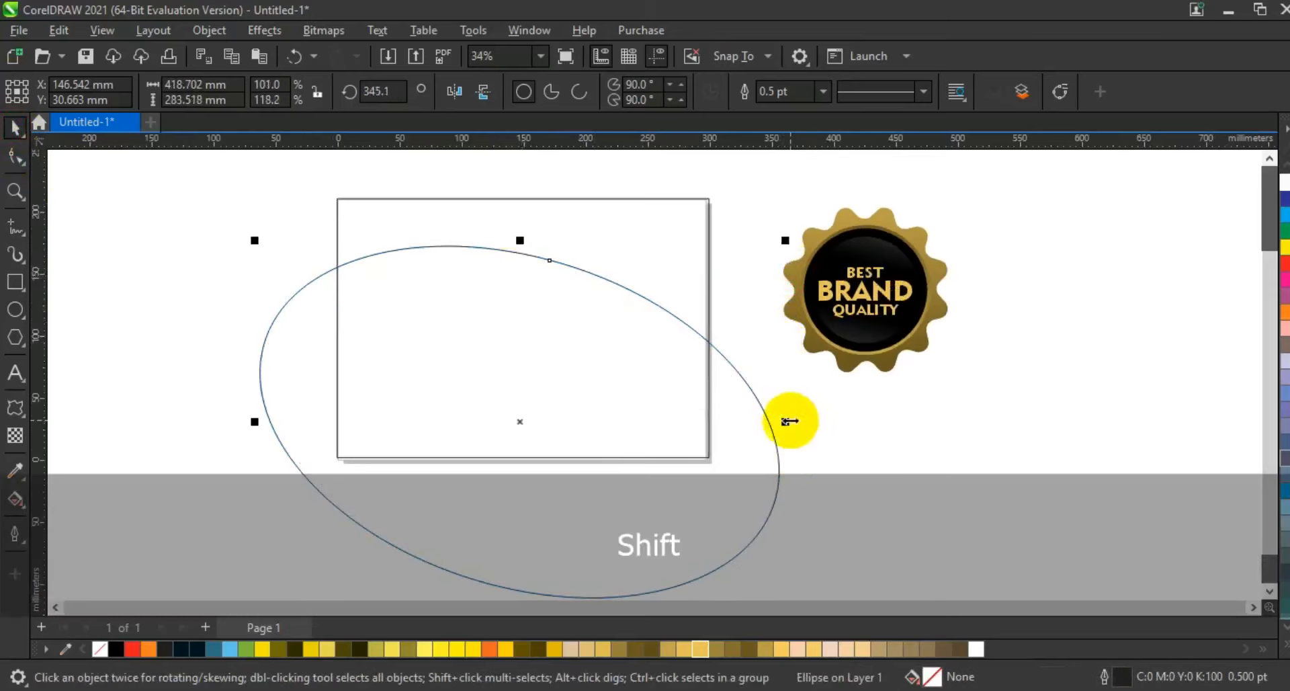
Narrow the ellipse to about 410 mm wide and make a duplicate skewed and rotated to about 4.4°
{"action": "left_click_drag", "start_coordinate": [789, 420], "coordinate": [783, 420]}
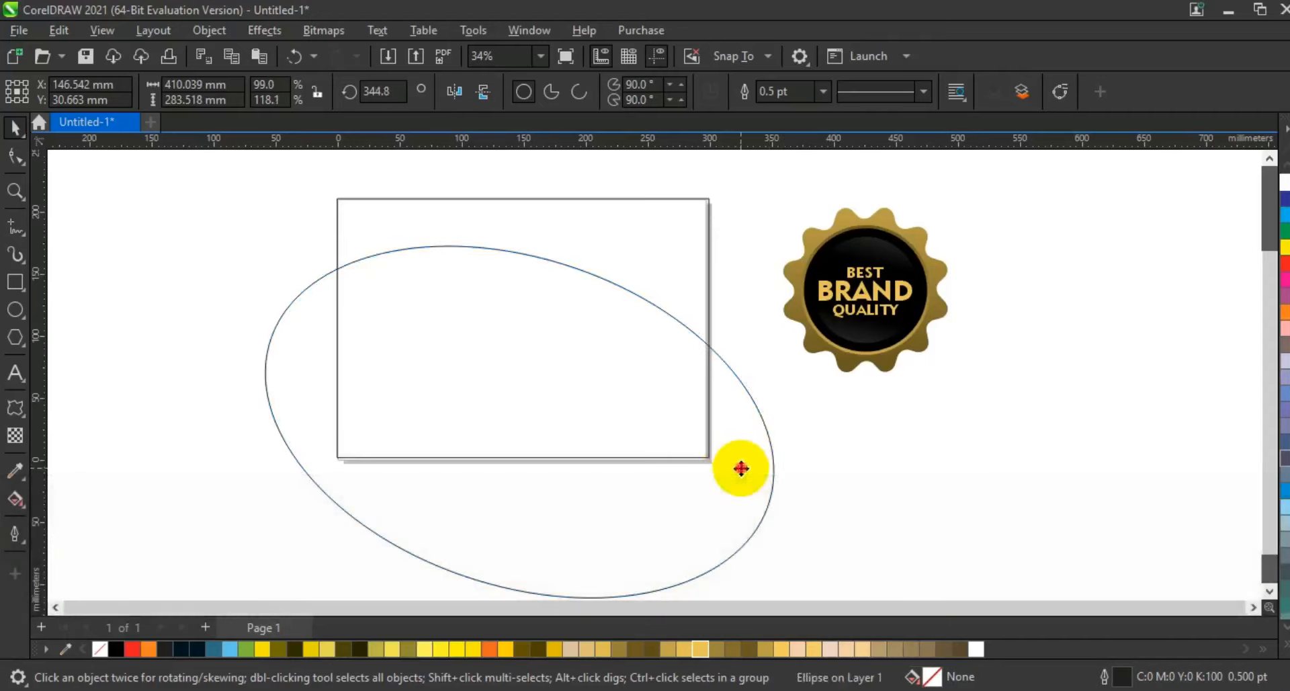
{"action": "left_click", "coordinate": [741, 465]}
{"action": "left_click_drag", "start_coordinate": [788, 422], "coordinate": [779, 386]}
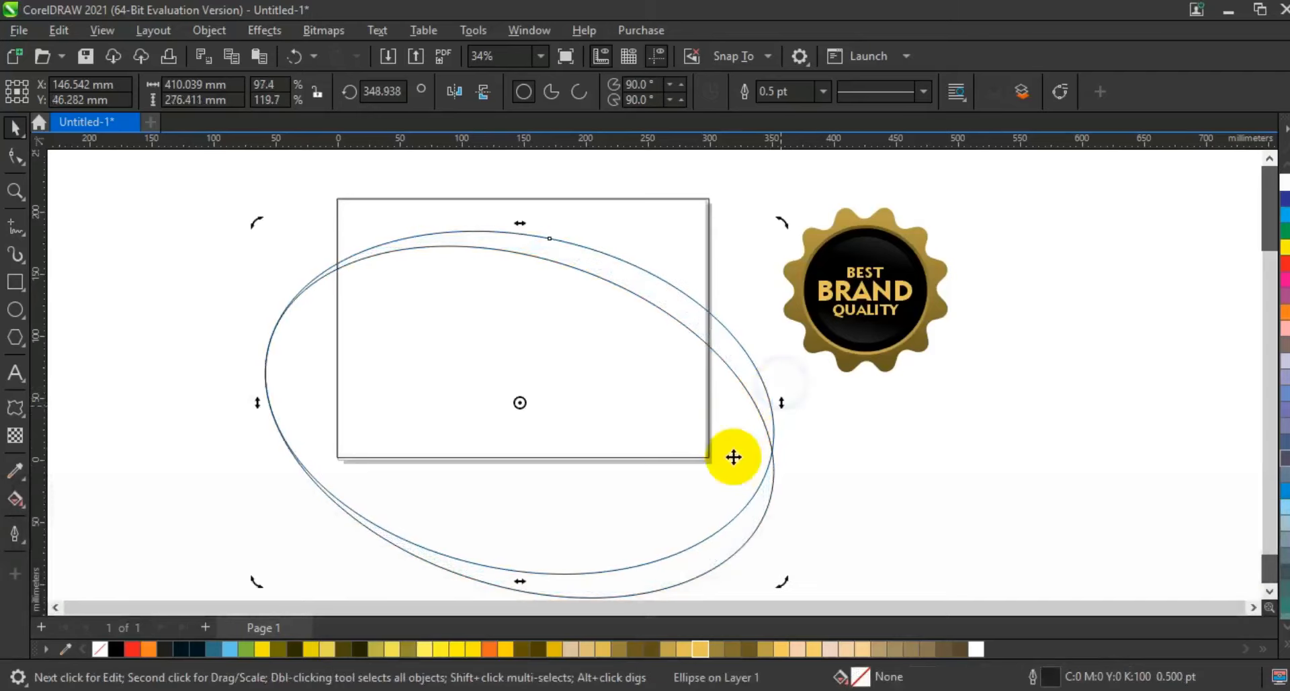
{"action": "left_click", "coordinate": [740, 460]}
{"action": "left_click", "coordinate": [713, 501]}
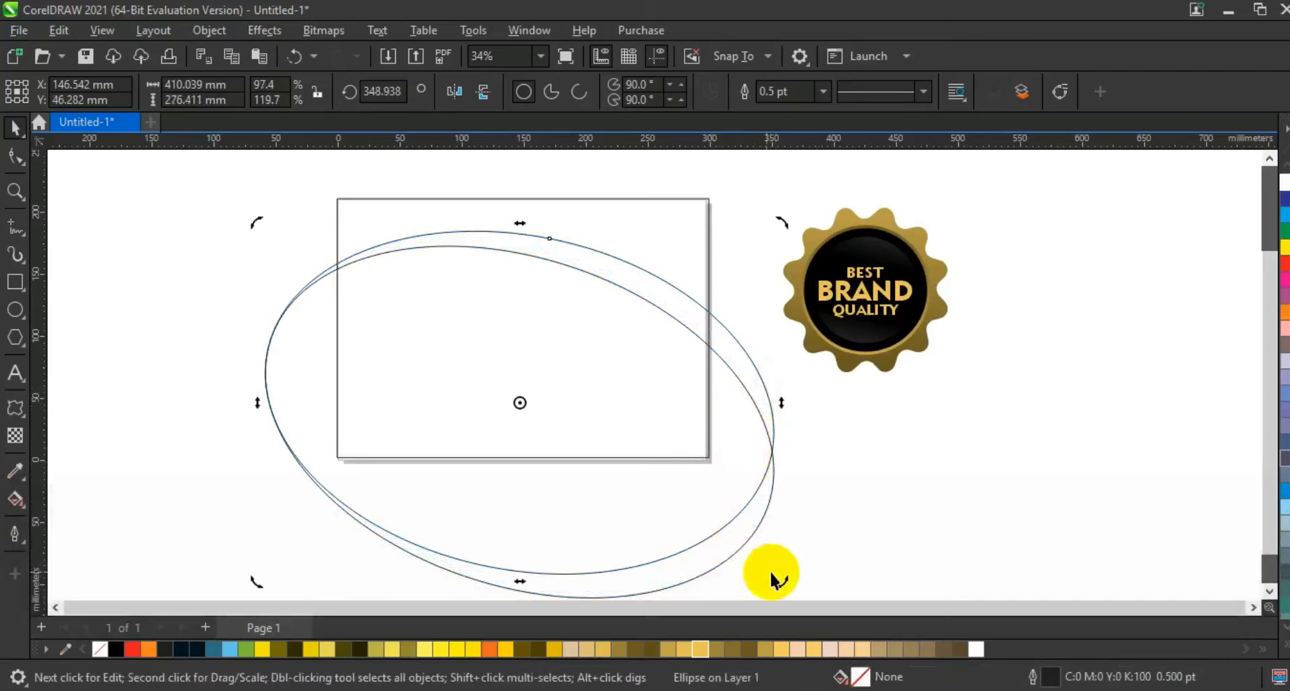
{"action": "left_click_drag", "start_coordinate": [779, 576], "coordinate": [785, 490]}
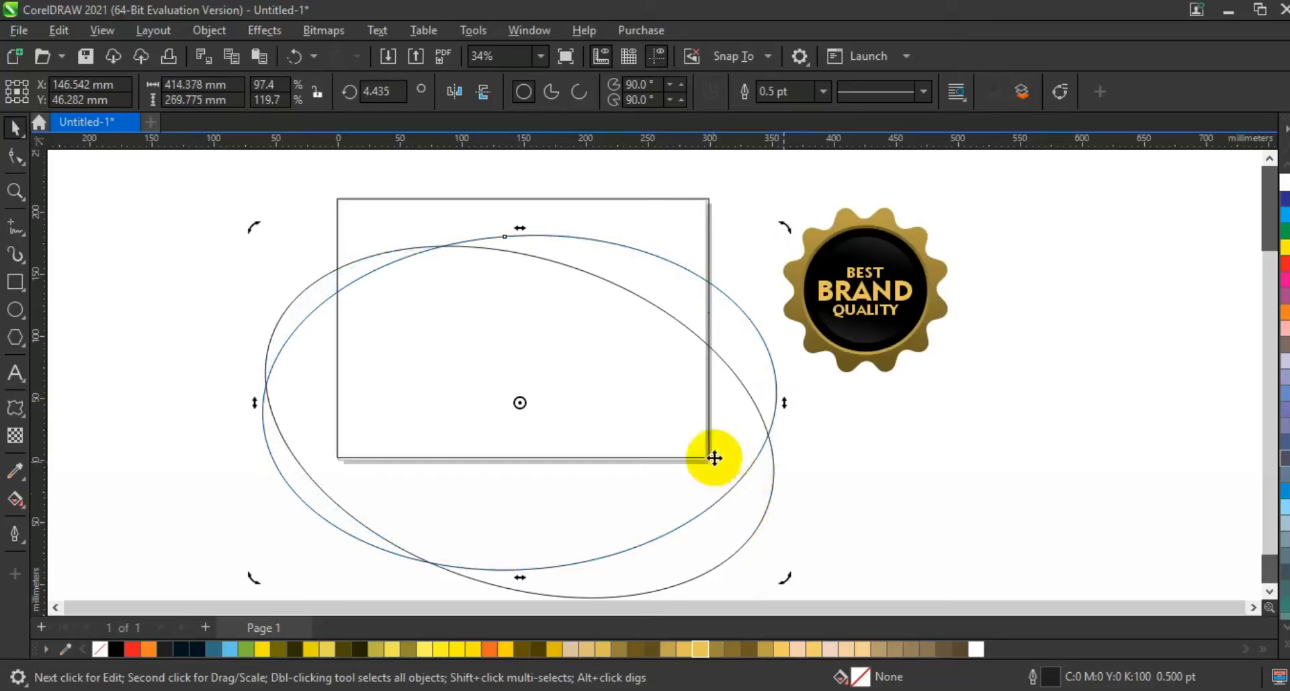
Shift the duplicate ellipse up and to the left, and widen it to about 462.5 mm
{"action": "left_click_drag", "start_coordinate": [714, 452], "coordinate": [686, 444]}
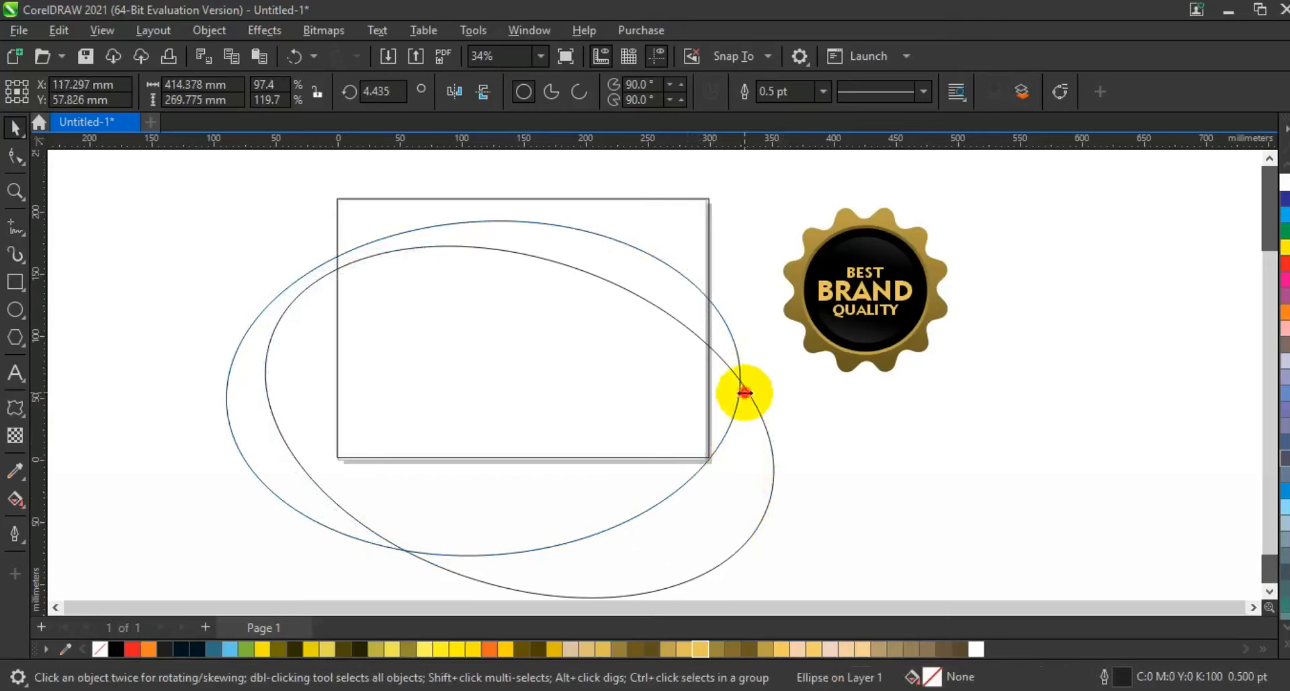
{"action": "left_click_drag", "start_coordinate": [745, 392], "coordinate": [768, 367]}
{"action": "left_click_drag", "start_coordinate": [216, 393], "coordinate": [200, 389]}
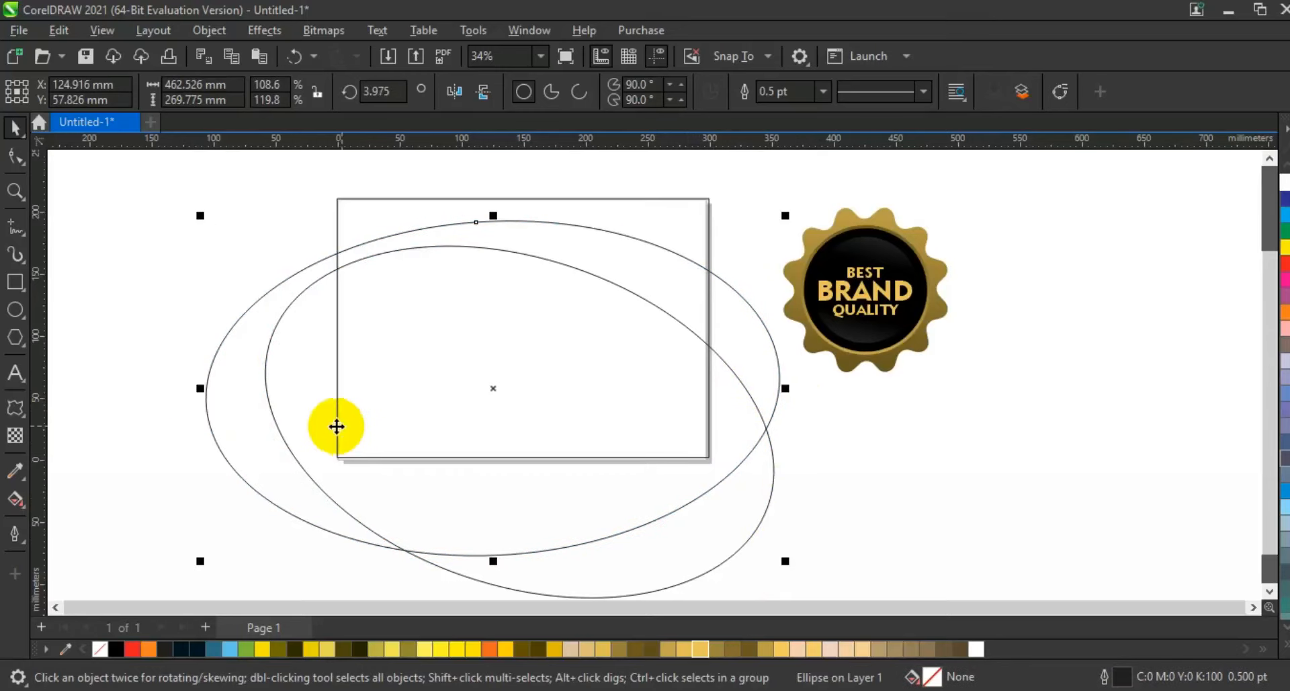
Use Smart Fill to create a curved band in the area between the two ellipses inside the page rectangle
{"action": "left_click", "coordinate": [22, 505]}
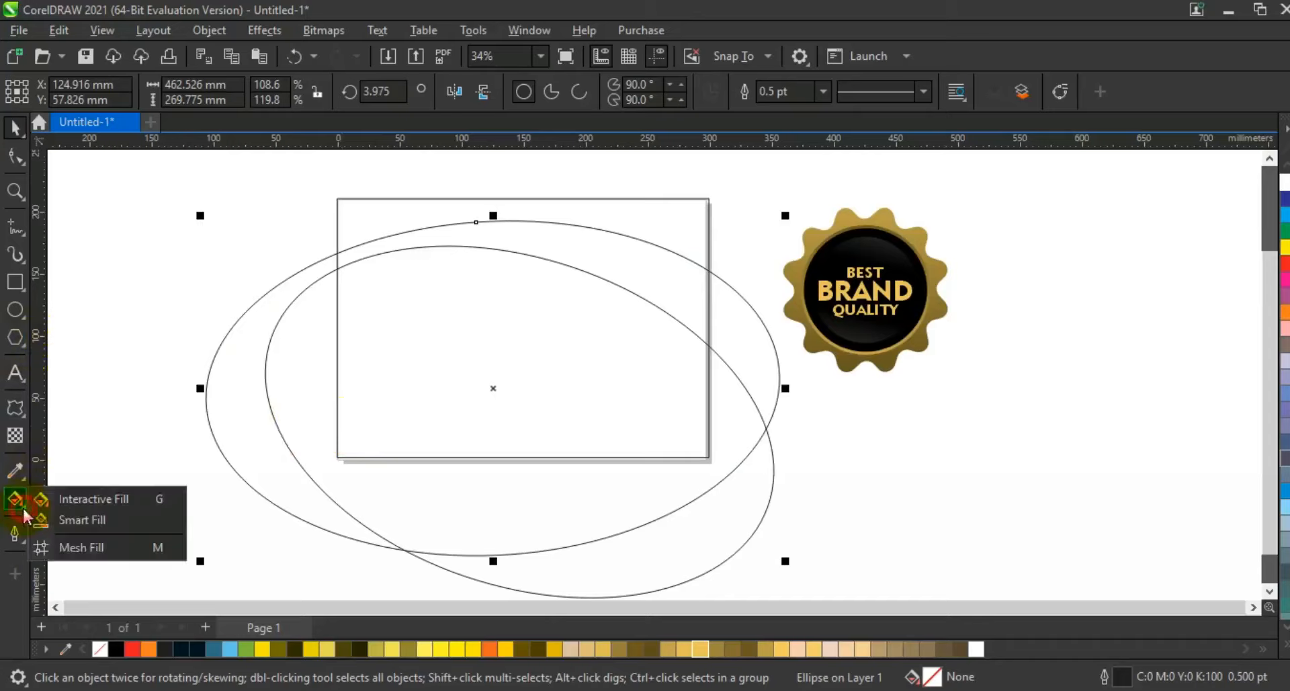
{"action": "left_click", "coordinate": [82, 520]}
{"action": "left_click", "coordinate": [596, 268]}
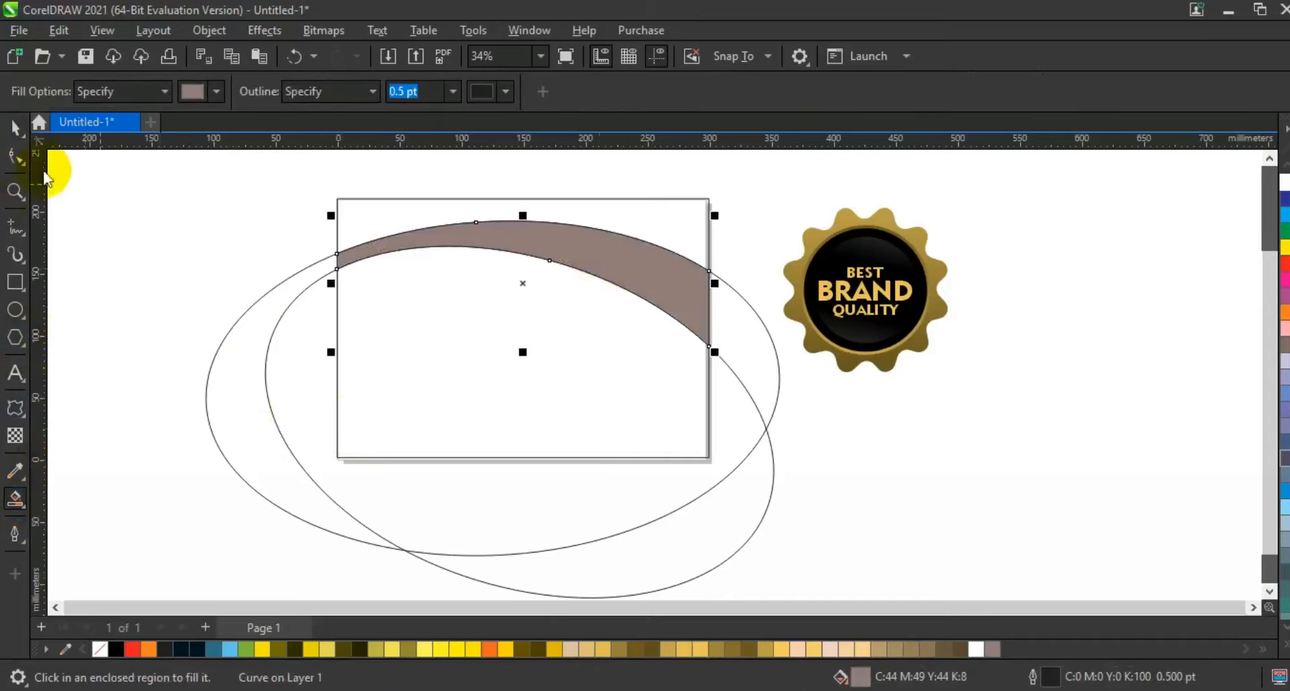
Delete both construction ellipses, keeping the filled band and the page rectangle
{"action": "left_click", "coordinate": [15, 128]}
{"action": "left_click", "coordinate": [110, 259]}
{"action": "left_click", "coordinate": [754, 388]}
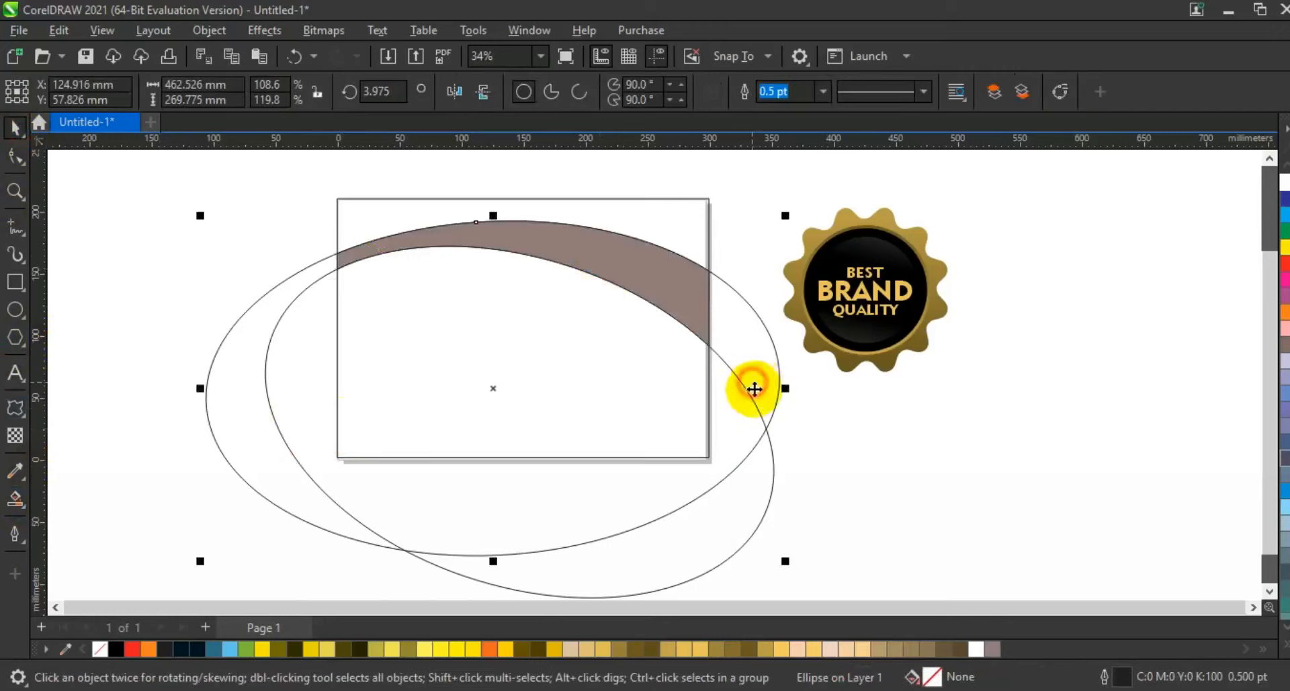
{"action": "key", "text": "Delete"}
{"action": "left_click", "coordinate": [744, 381]}
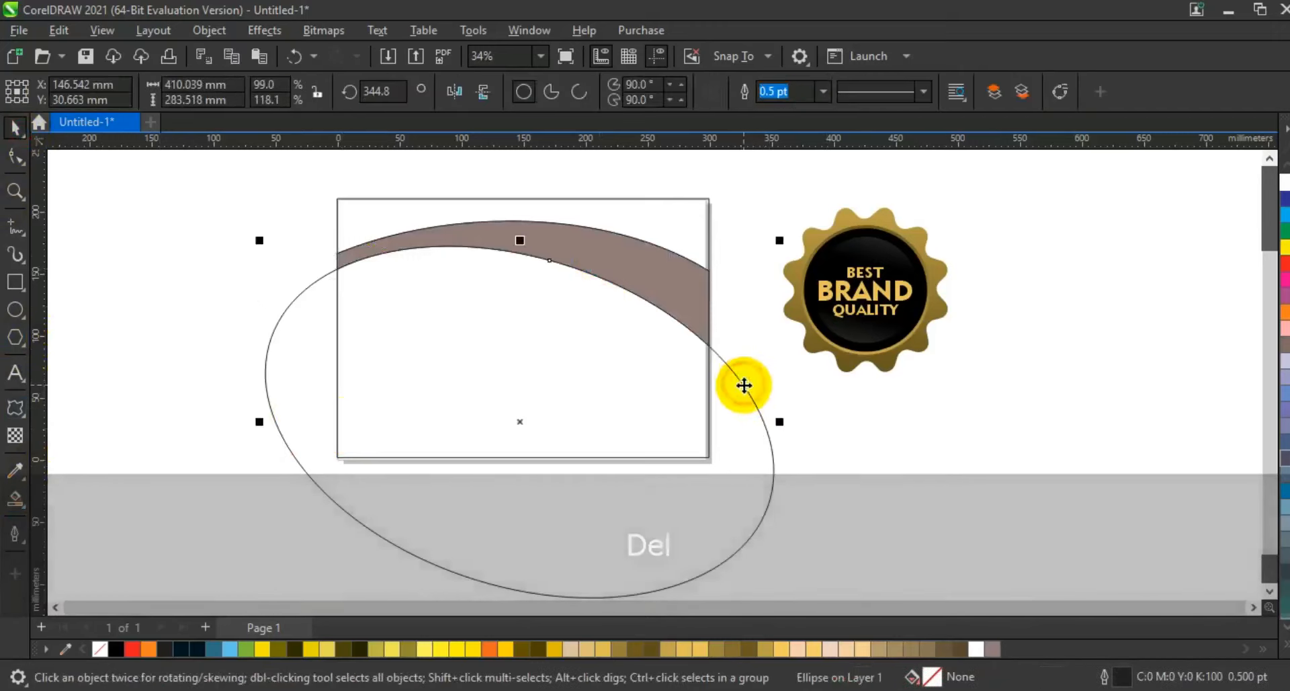
{"action": "key", "text": "Delete"}
Make a copy of the curved band with its right end skewed downward to about 104.8 mm overall height, placed behind the original
{"action": "left_click", "coordinate": [671, 278]}
{"action": "left_click", "coordinate": [682, 397]}
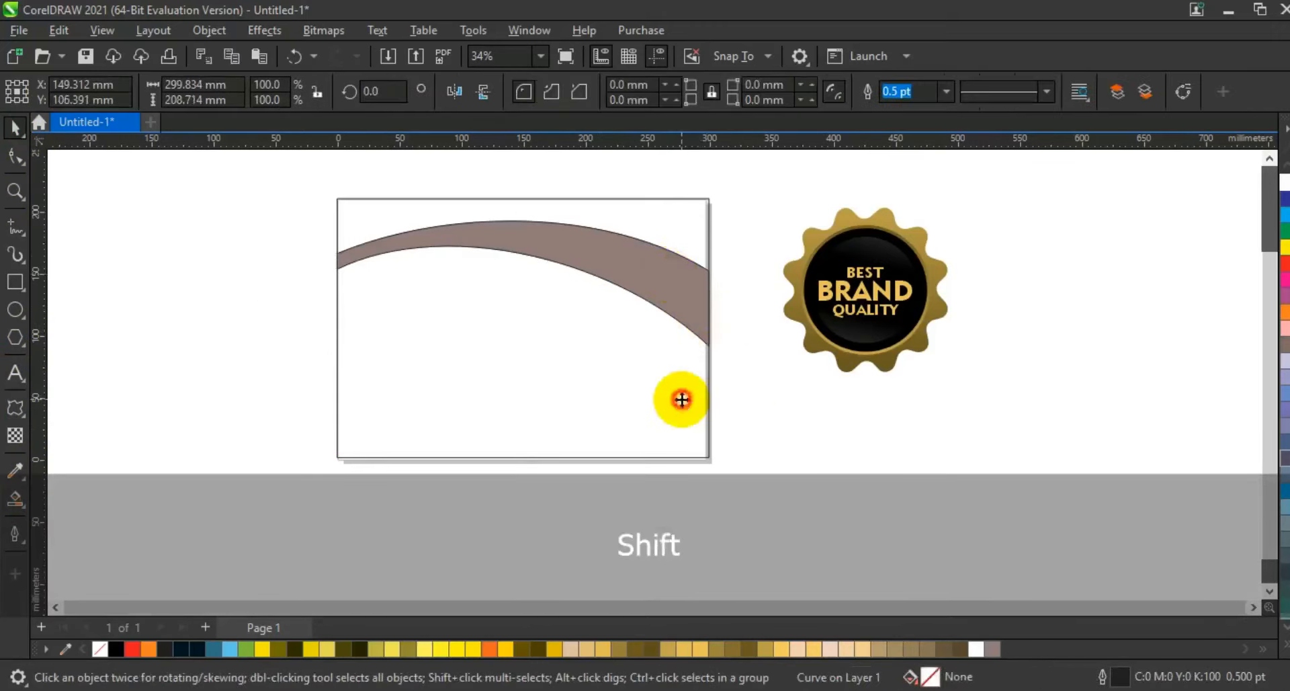
{"action": "key", "text": "shift+F2"}
{"action": "key", "text": "Escape"}
{"action": "left_click", "coordinate": [935, 297]}
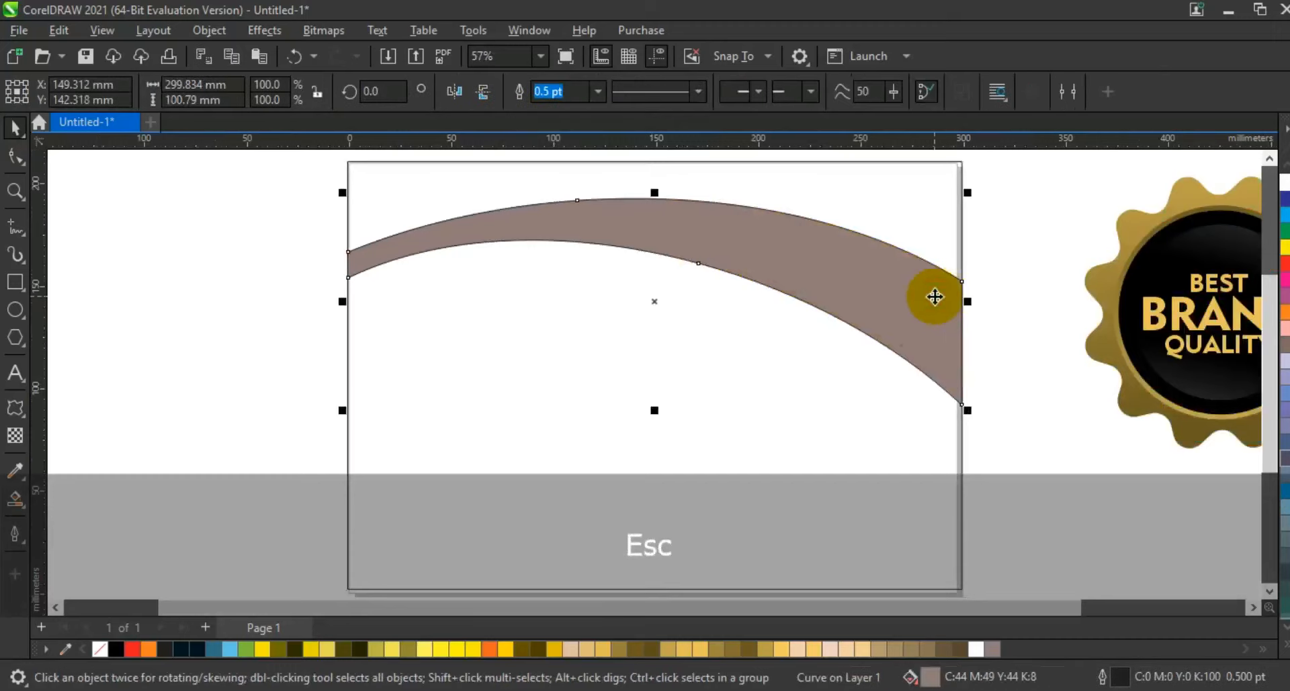
{"action": "key", "text": "KP_Add"}
{"action": "left_click", "coordinate": [966, 302]}
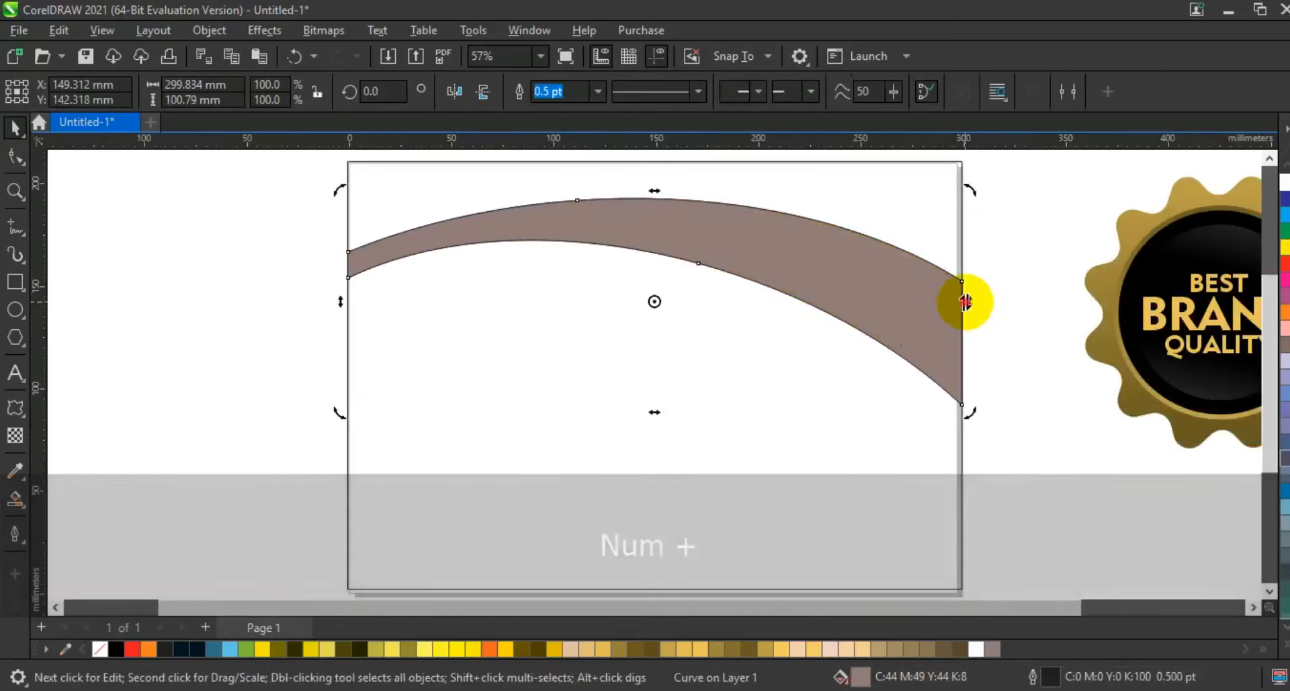
{"action": "left_click_drag", "start_coordinate": [965, 302], "coordinate": [966, 317]}
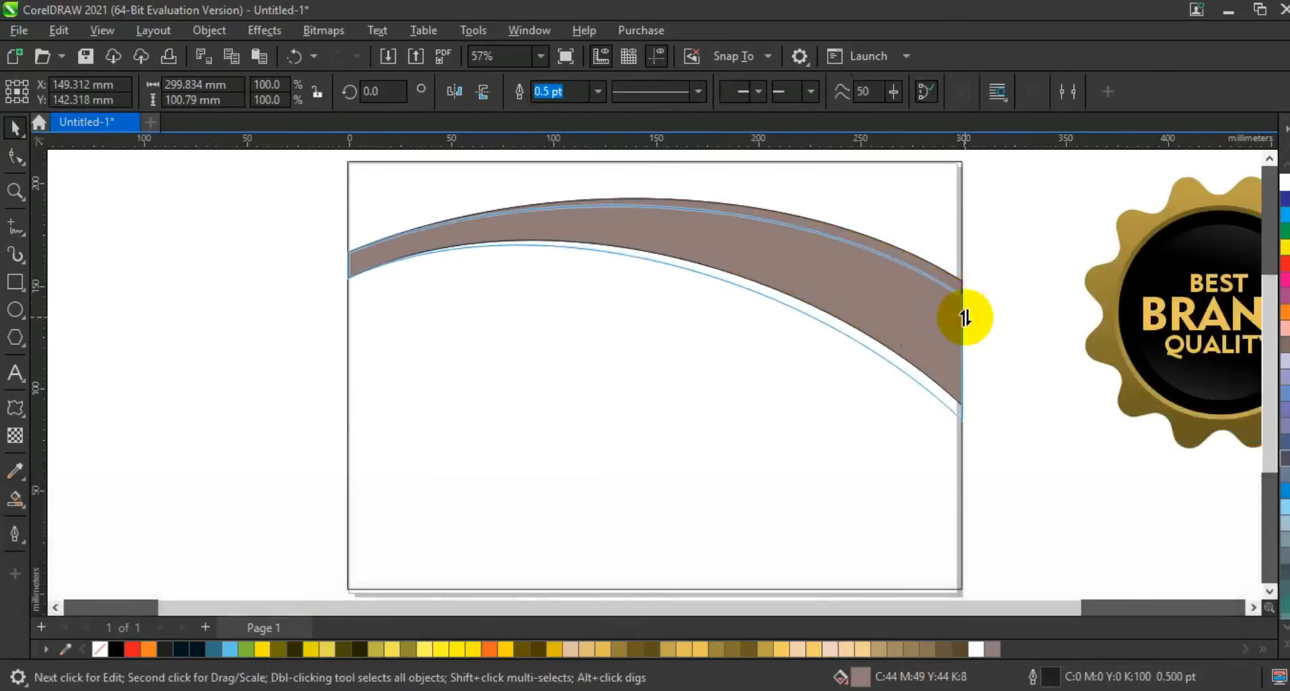
{"action": "left_click_drag", "start_coordinate": [965, 317], "coordinate": [966, 317]}
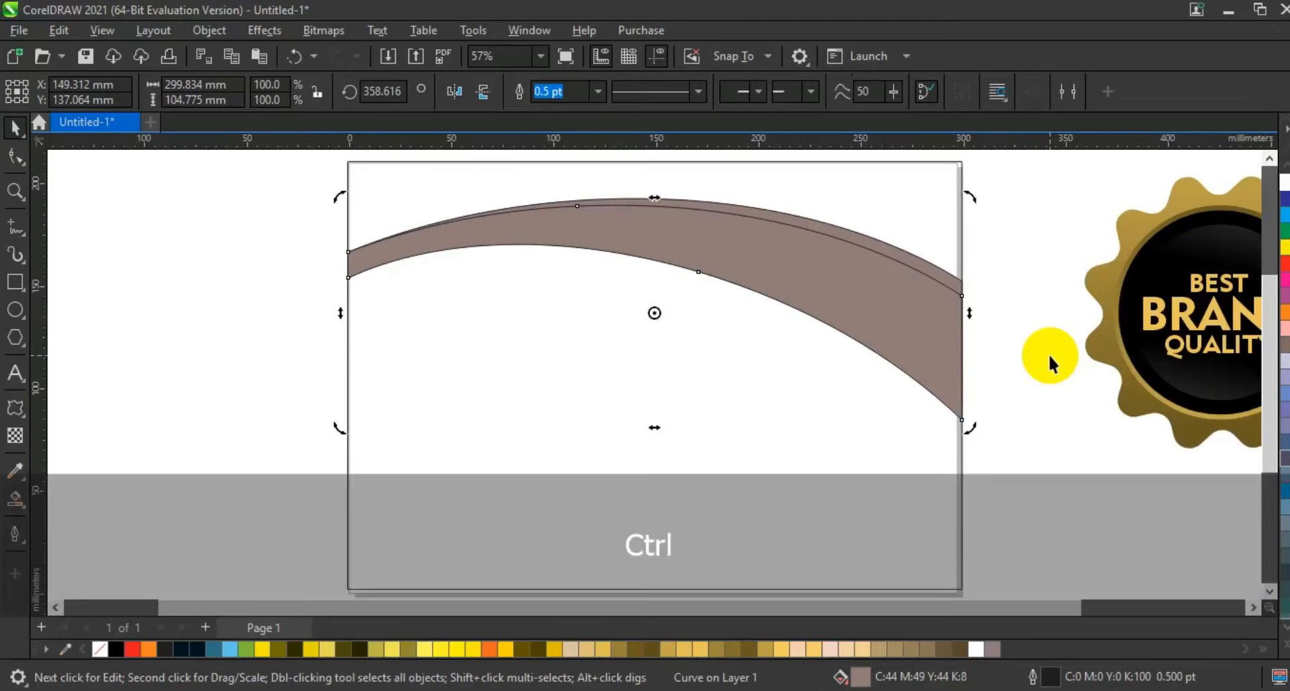
{"action": "key", "text": "ctrl+Page_Down"}
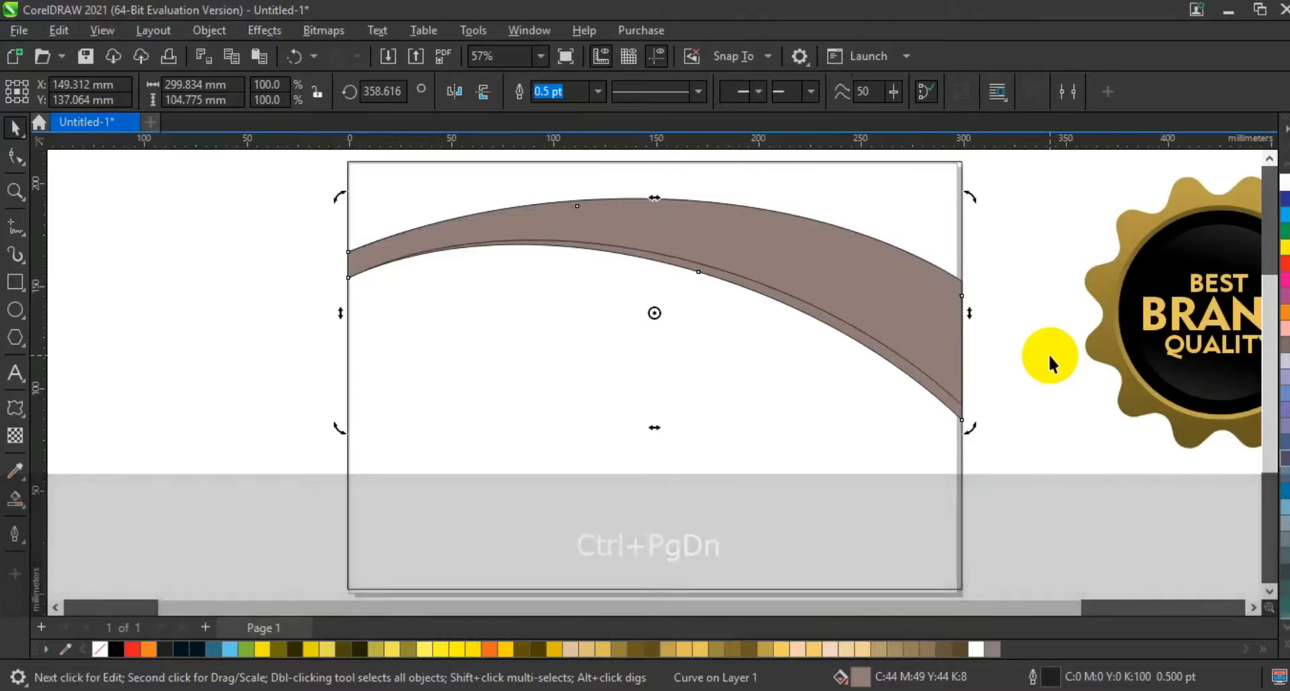
Make another copy of the main band with its right end skewed upward to about 97.6 mm overall height, placed behind it
{"action": "left_click", "coordinate": [933, 285]}
{"action": "key", "text": "KP_Add"}
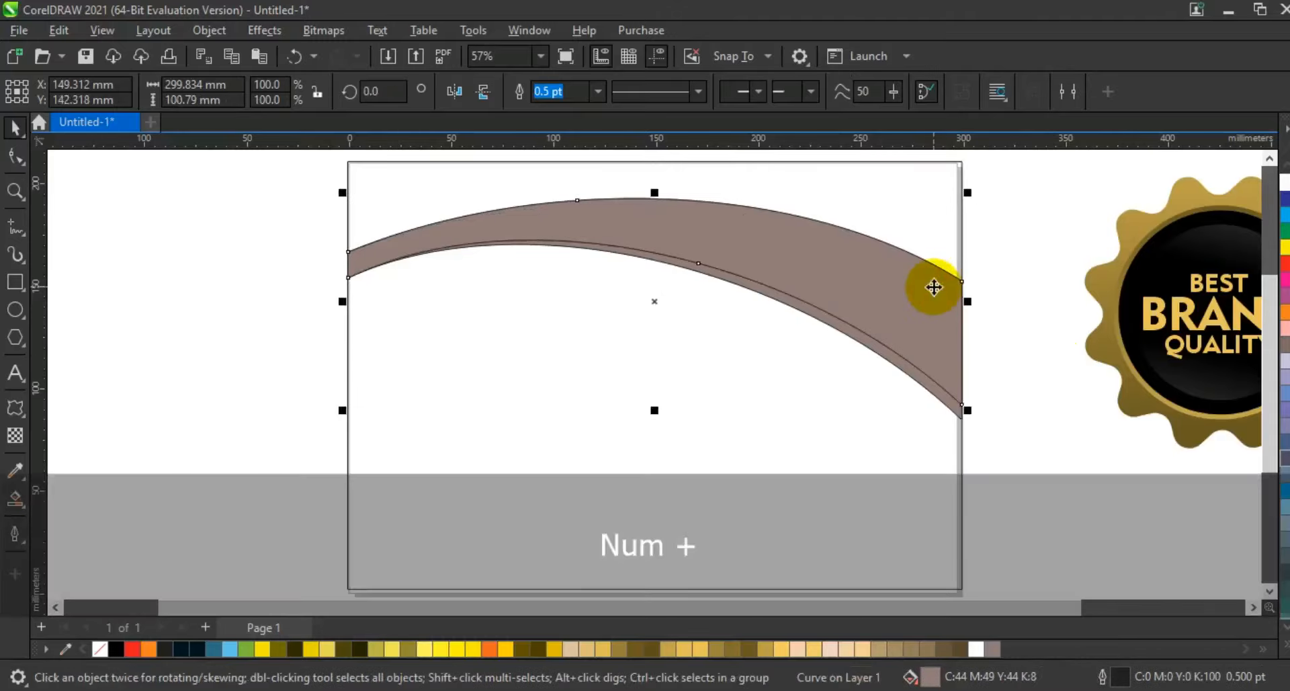
{"action": "left_click", "coordinate": [934, 287]}
{"action": "left_click_drag", "start_coordinate": [968, 300], "coordinate": [968, 289]}
{"action": "key", "text": "ctrl+Page_Down"}
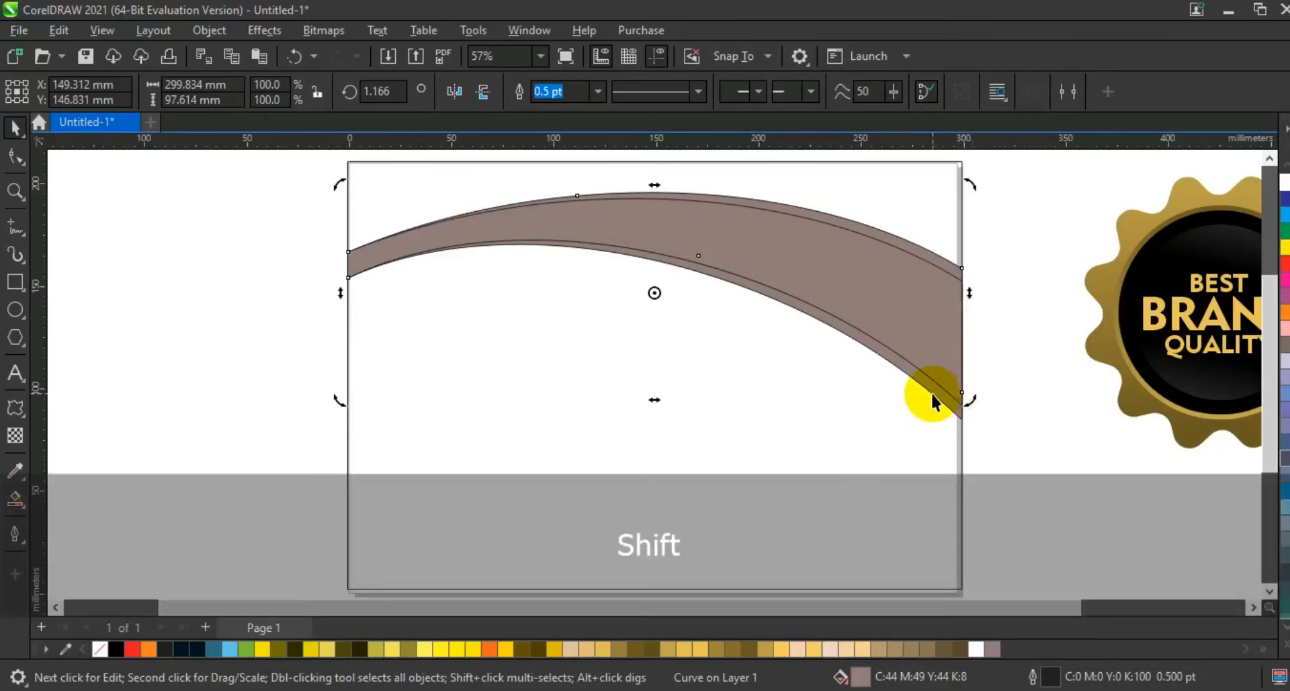
Copy the badge's gold fountain fill onto the two skewed bands behind the main one
{"action": "left_click", "coordinate": [930, 392], "text": "shift"}
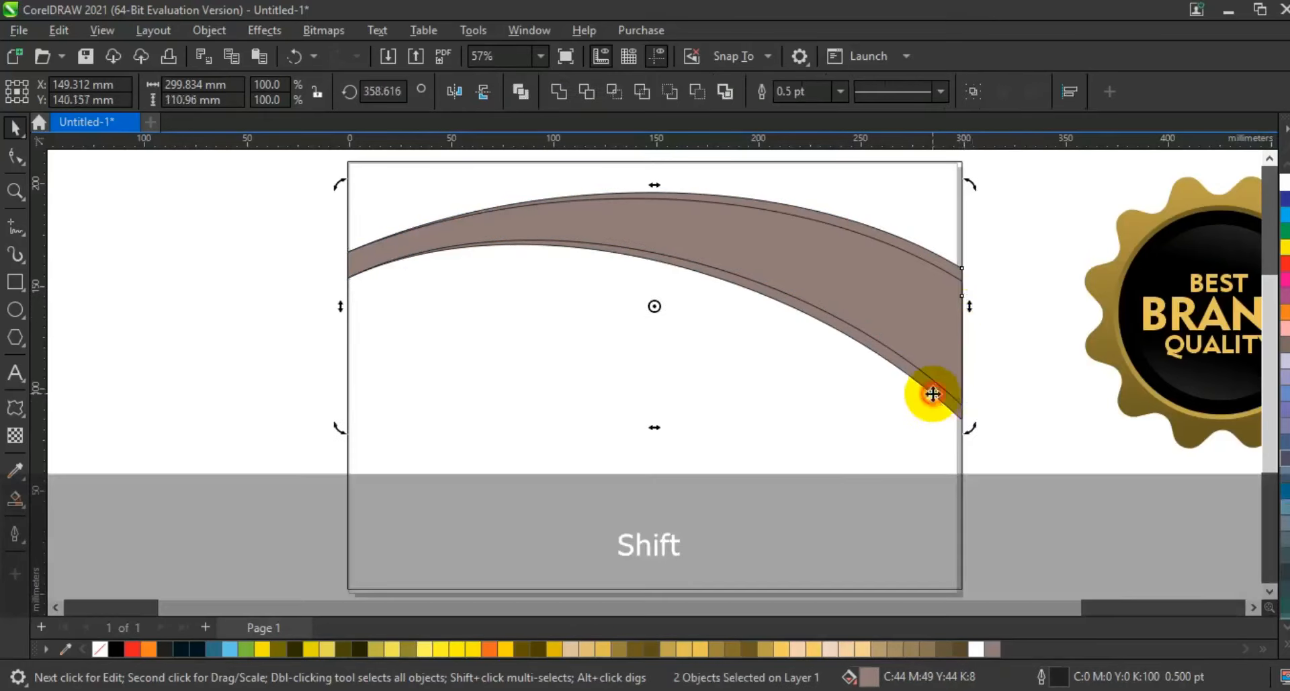
{"action": "left_click", "coordinate": [60, 30]}
{"action": "left_click", "coordinate": [113, 168]}
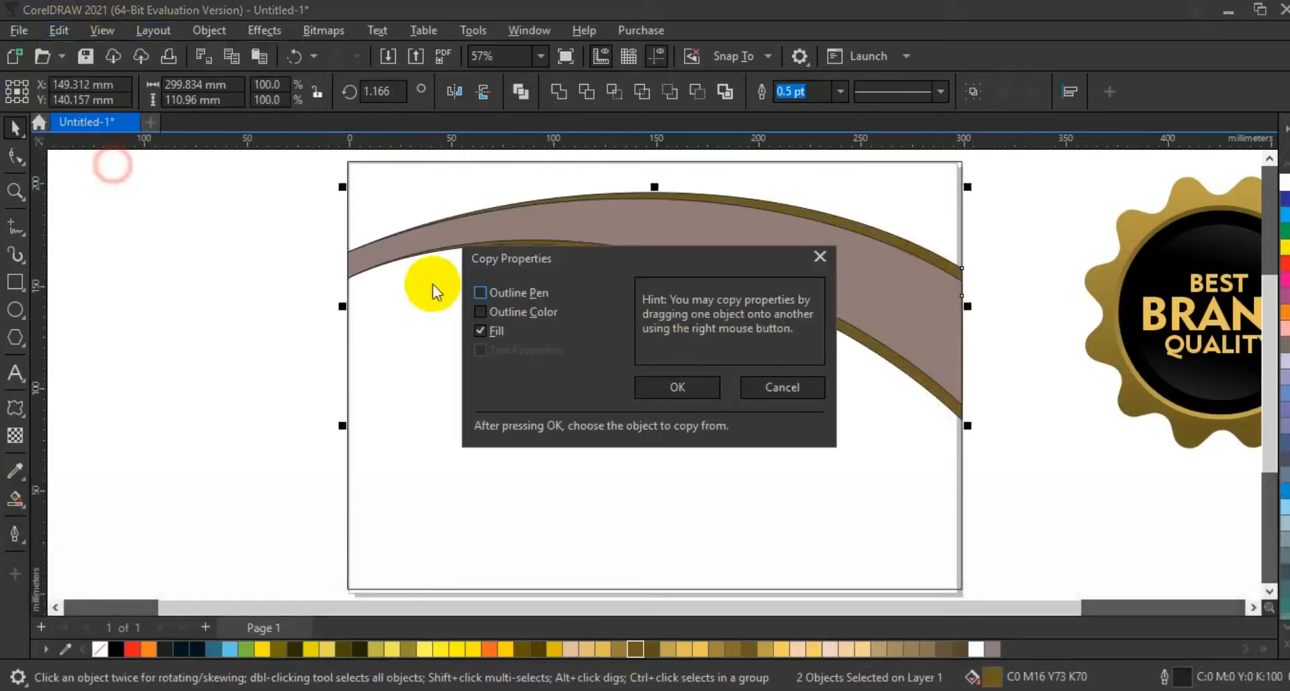
{"action": "left_click", "coordinate": [672, 387]}
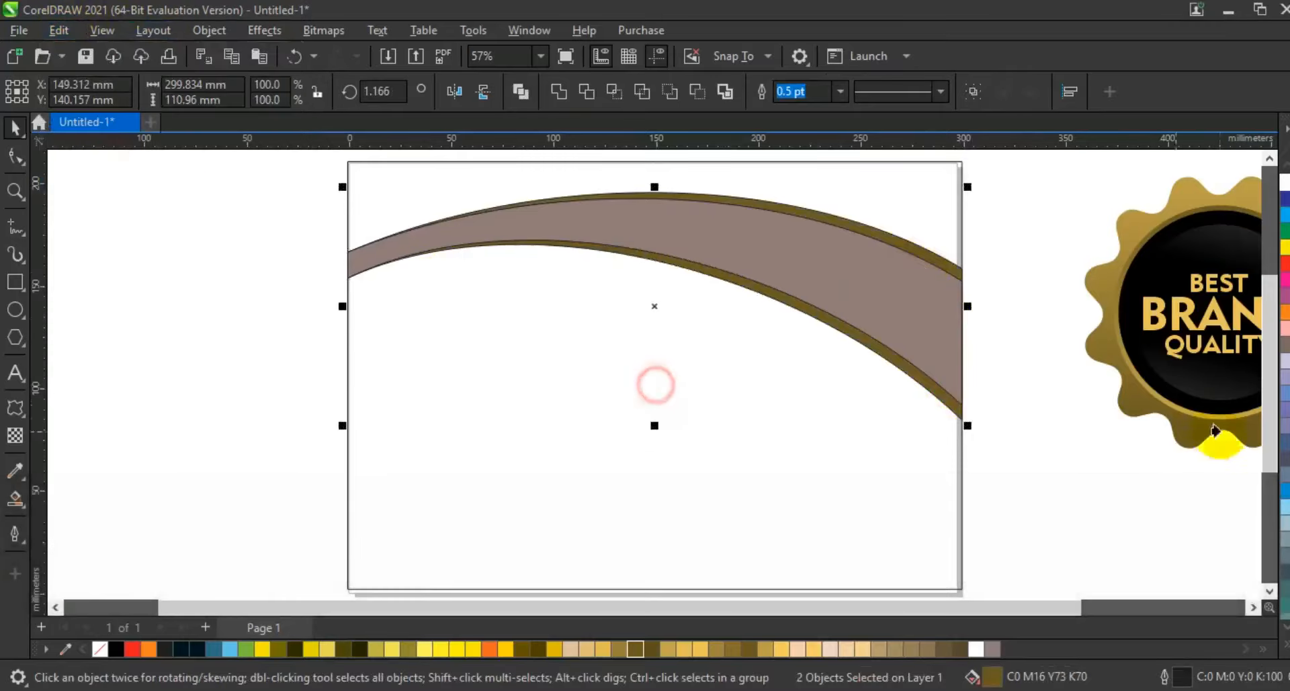
{"action": "left_click", "coordinate": [1091, 352]}
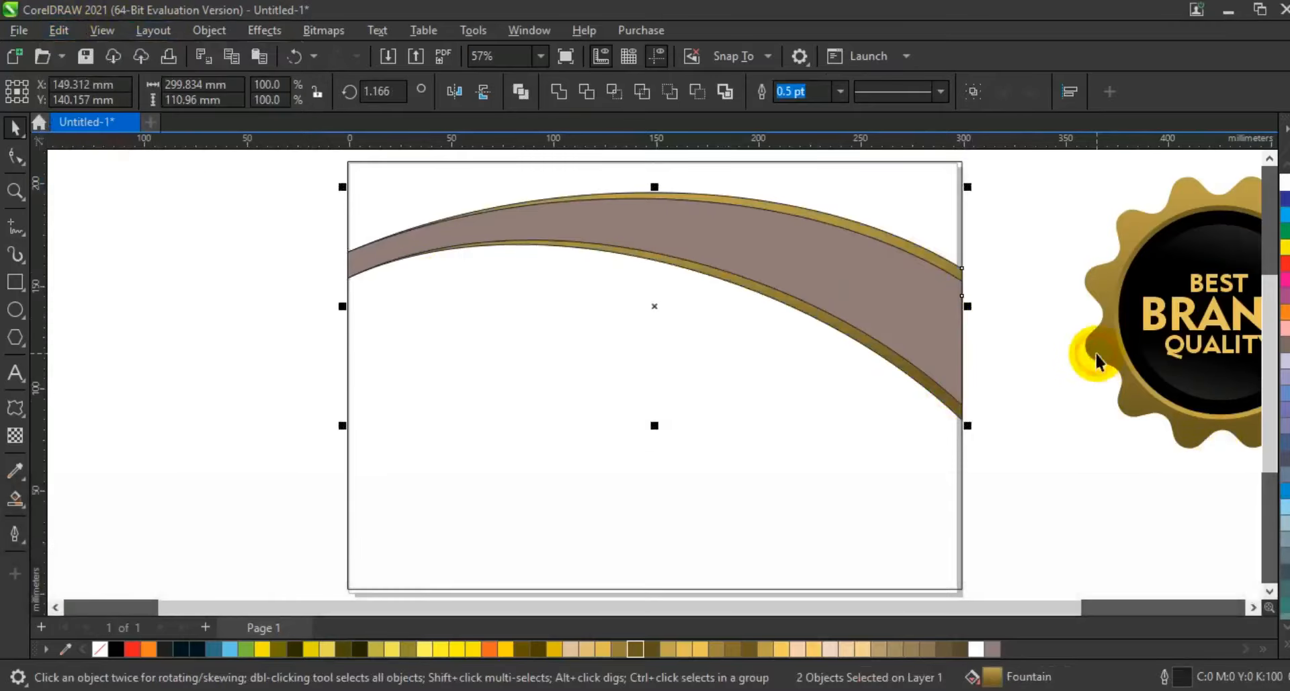
{"action": "left_click", "coordinate": [1042, 368]}
Redirect the lower band's fountain fill to run horizontally from dark at the left to light gold at the right
{"action": "left_click", "coordinate": [748, 285]}
{"action": "key", "text": "g"}
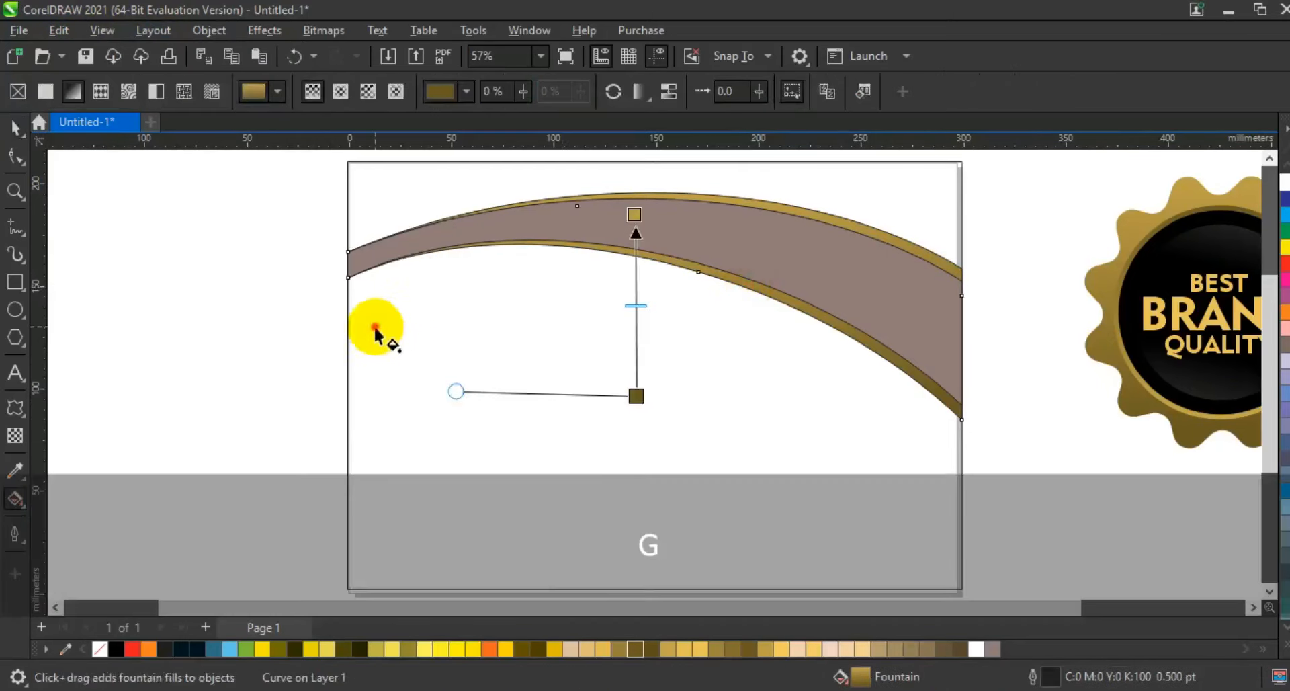
{"action": "left_click_drag", "start_coordinate": [375, 330], "coordinate": [844, 336]}
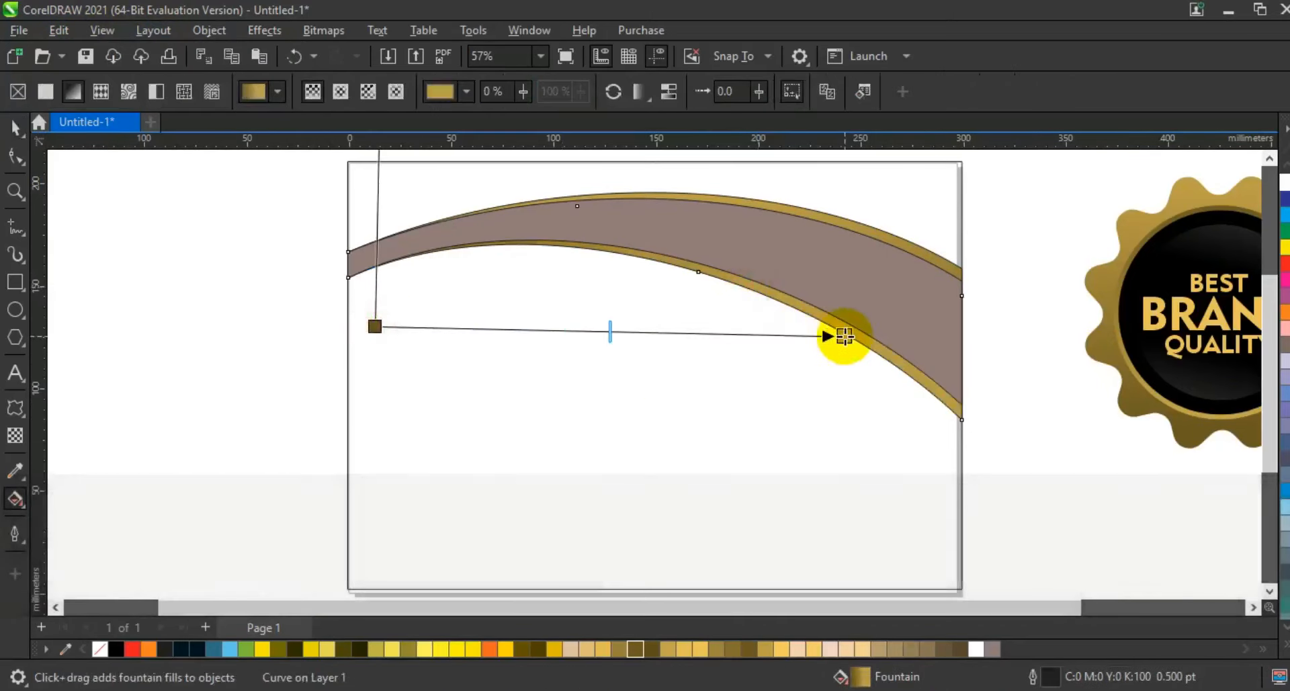
Copy the fill from the gold badge edge onto the main curved band
{"action": "left_click", "coordinate": [747, 246]}
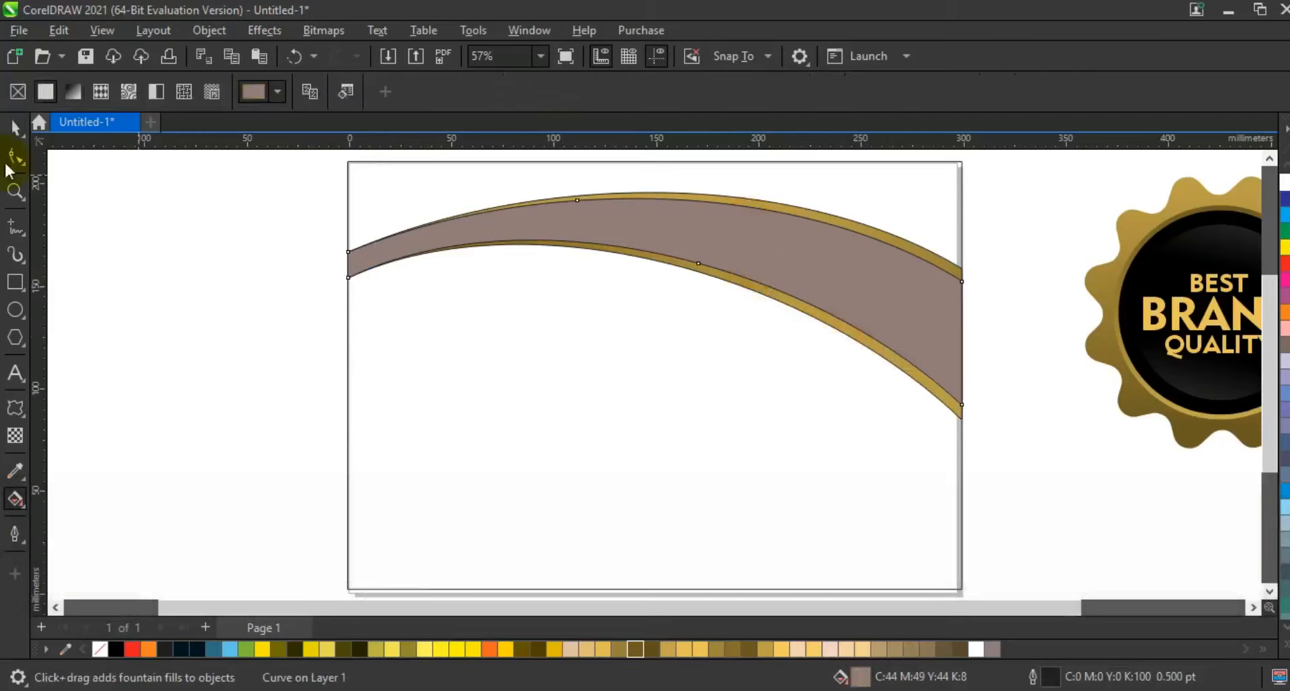
{"action": "left_click", "coordinate": [15, 126]}
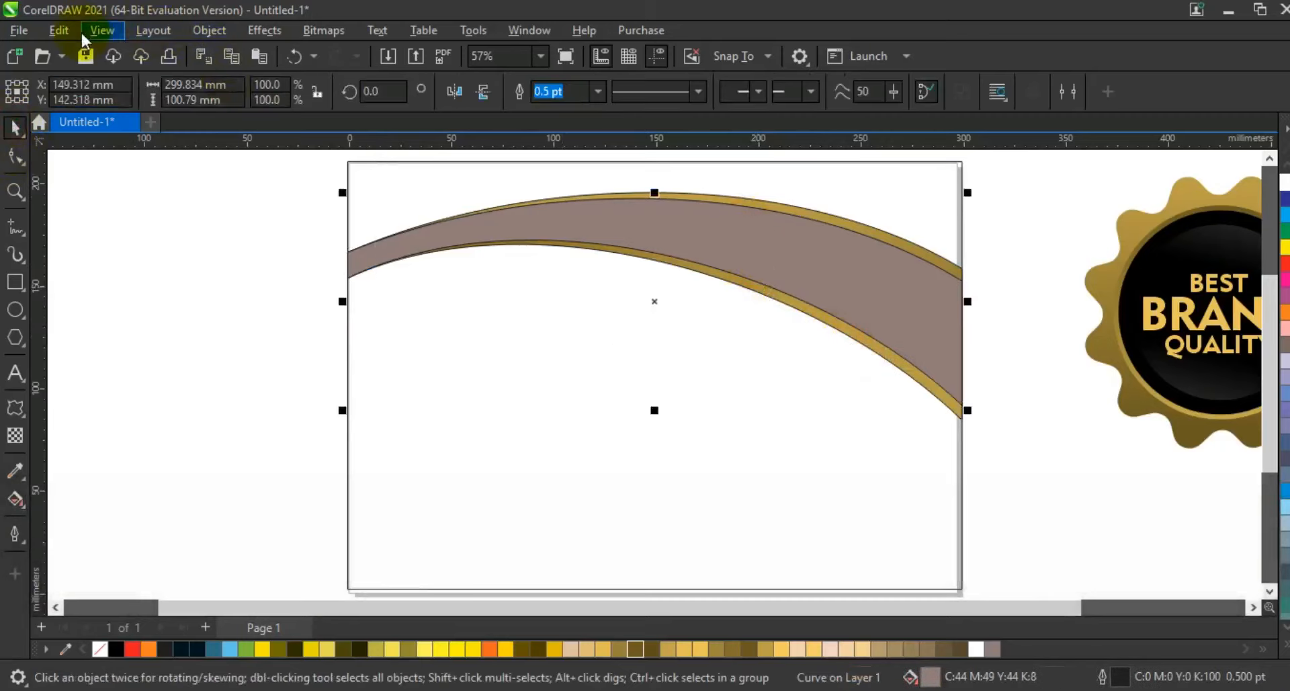
{"action": "left_click", "coordinate": [60, 31]}
{"action": "left_click", "coordinate": [103, 165]}
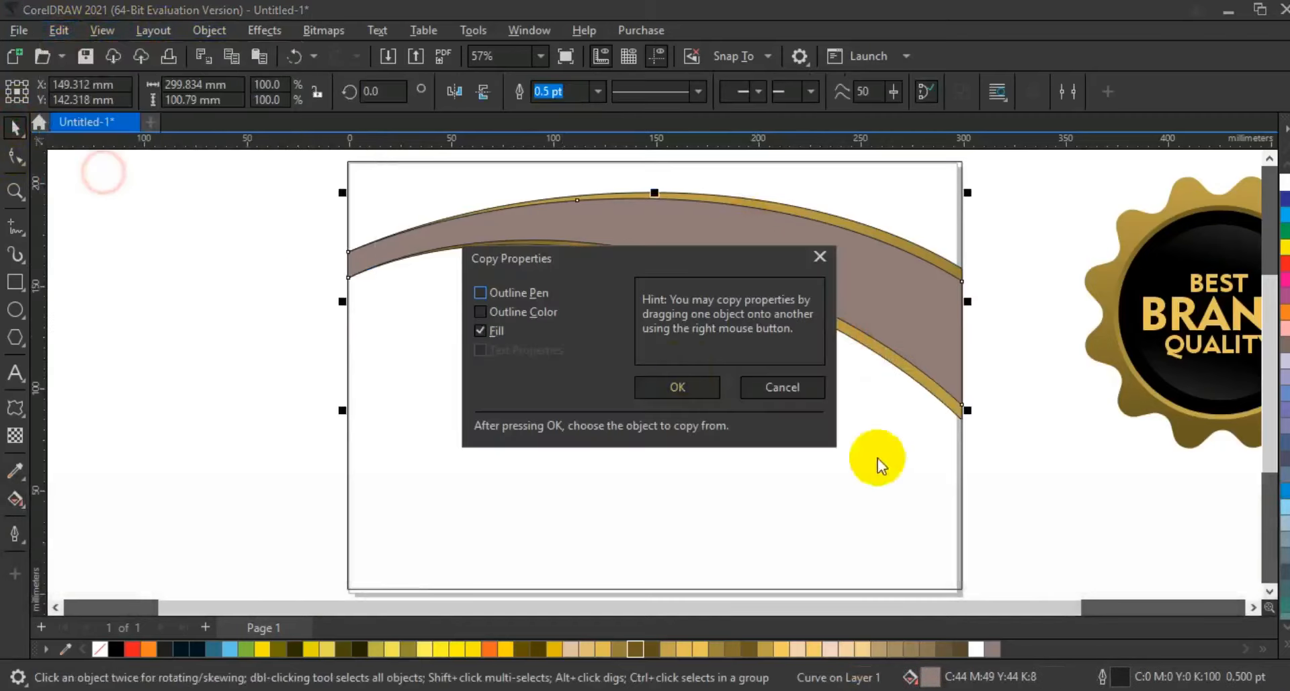
{"action": "left_click", "coordinate": [678, 387]}
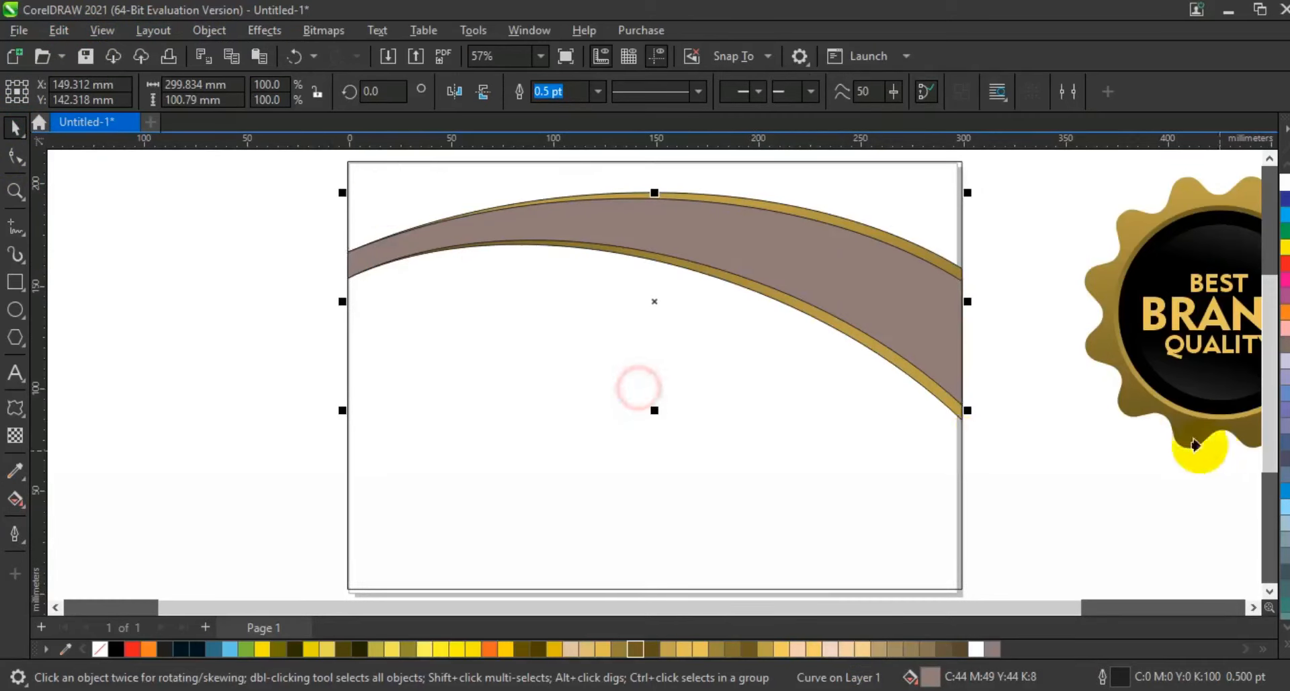
{"action": "left_click", "coordinate": [1128, 409]}
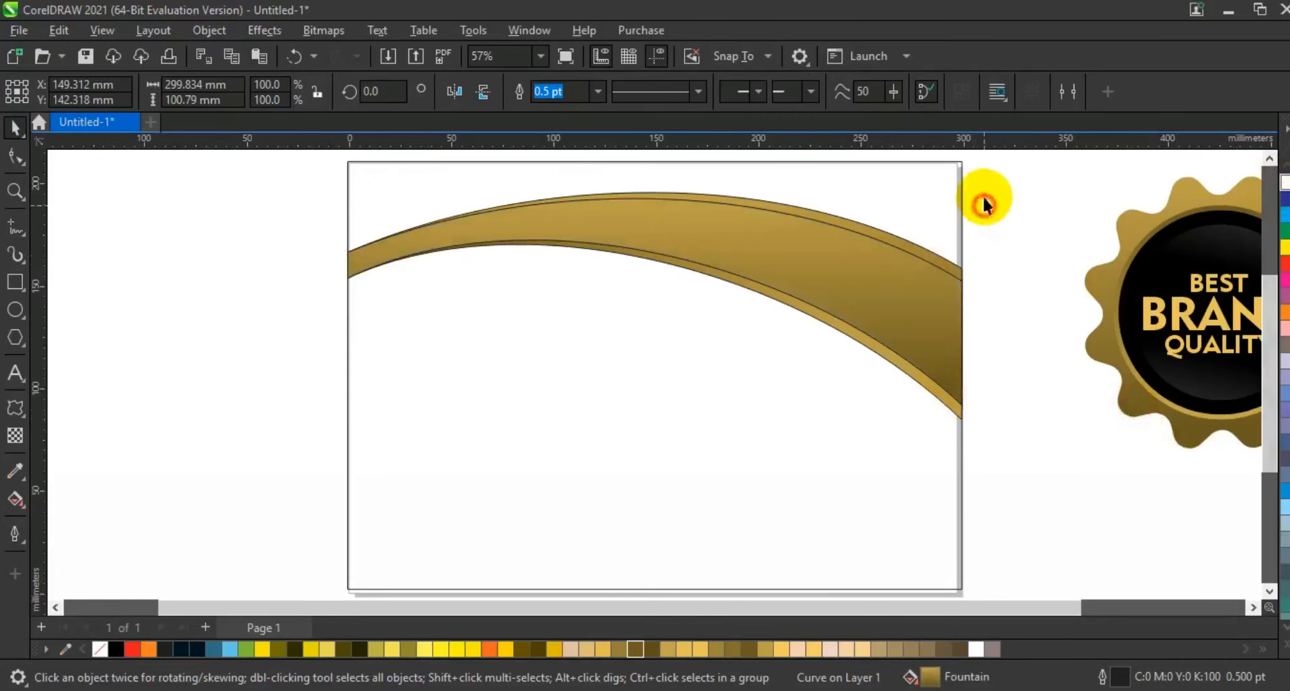
Remove the outlines from all three gold bands
{"action": "left_click_drag", "start_coordinate": [1011, 160], "coordinate": [316, 425]}
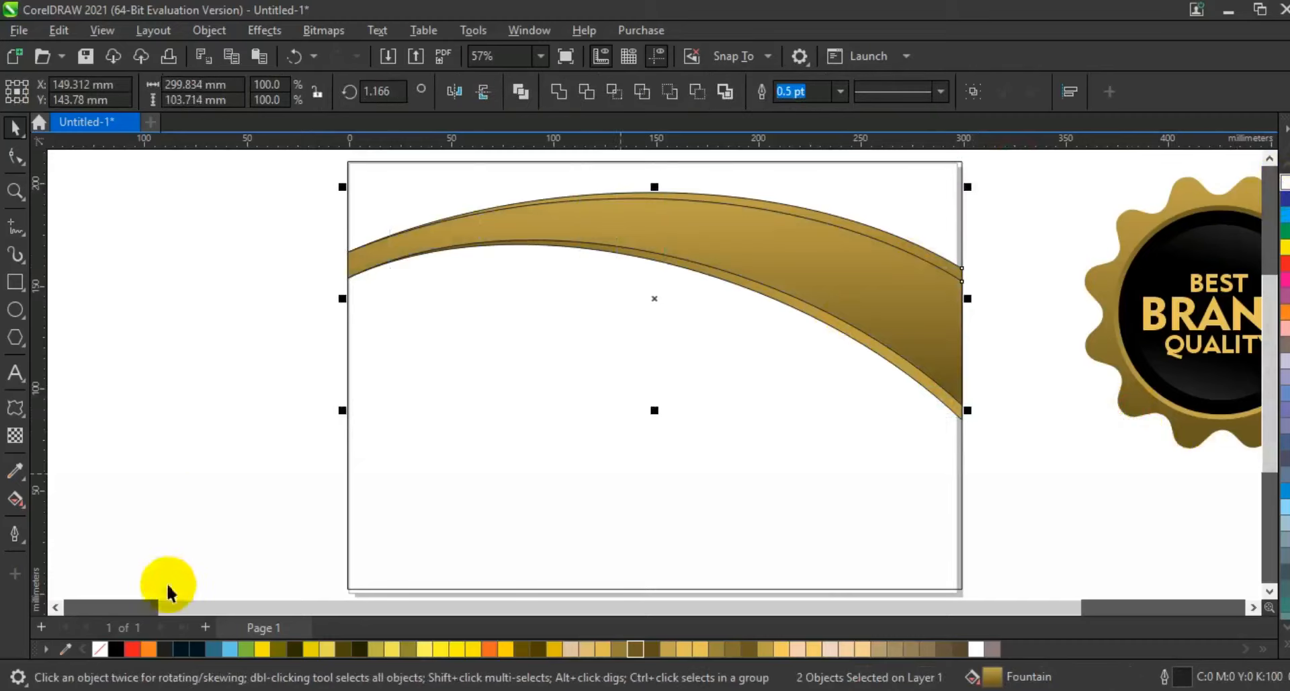
{"action": "right_click", "coordinate": [99, 652]}
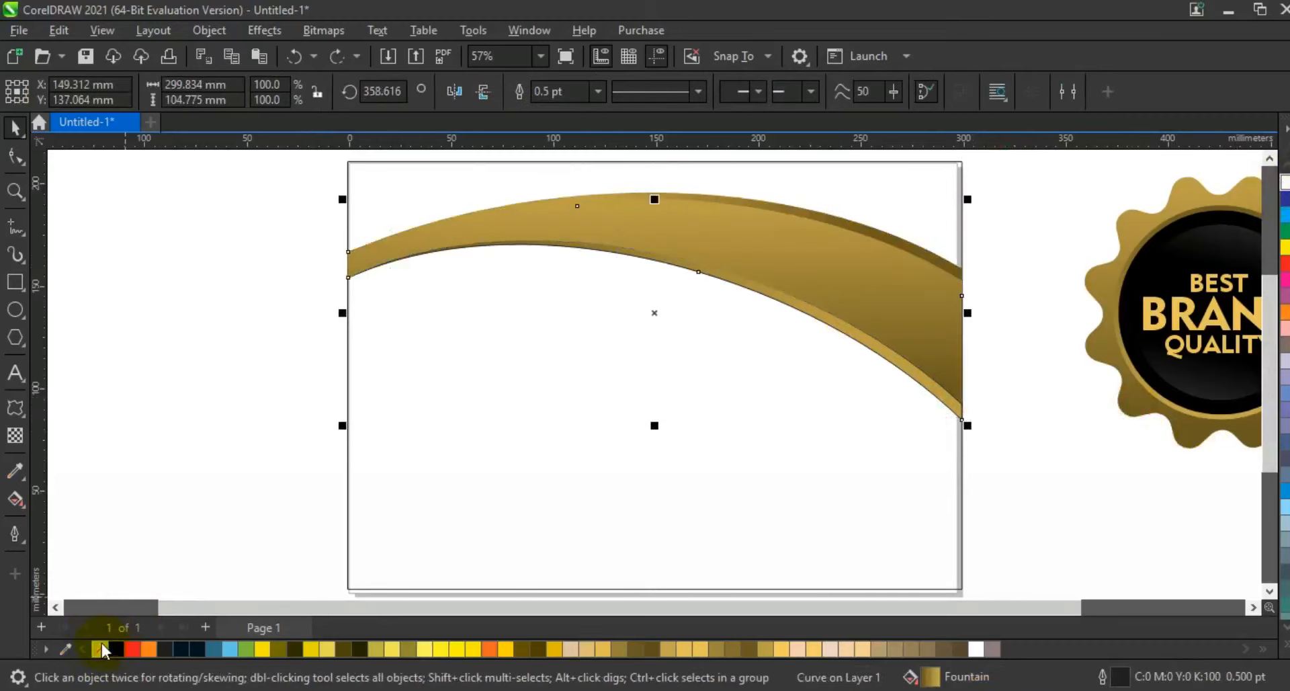
{"action": "right_click", "coordinate": [102, 646]}
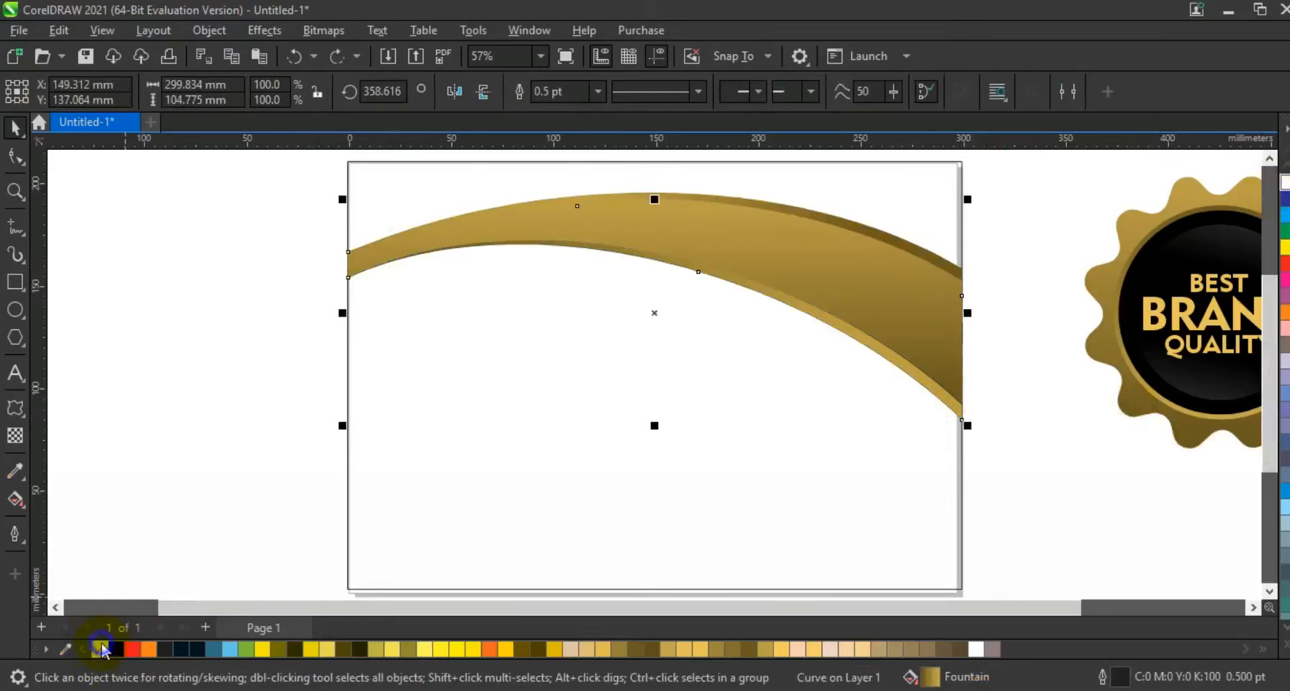
{"action": "left_click", "coordinate": [244, 437]}
Bring the badge to the front and place it, scaled down, over the narrow left end of the gold band
{"action": "scroll", "coordinate": [582, 342], "scroll_direction": "down", "scroll_amount": 1}
{"action": "key", "text": "Escape"}
{"action": "left_click_drag", "start_coordinate": [1152, 518], "coordinate": [1236, 510]}
{"action": "key", "text": "shift"}
{"action": "left_click_drag", "start_coordinate": [1112, 434], "coordinate": [1062, 378]}
{"action": "left_click_drag", "start_coordinate": [988, 299], "coordinate": [365, 250]}
{"action": "key", "text": "shift+Page_Up"}
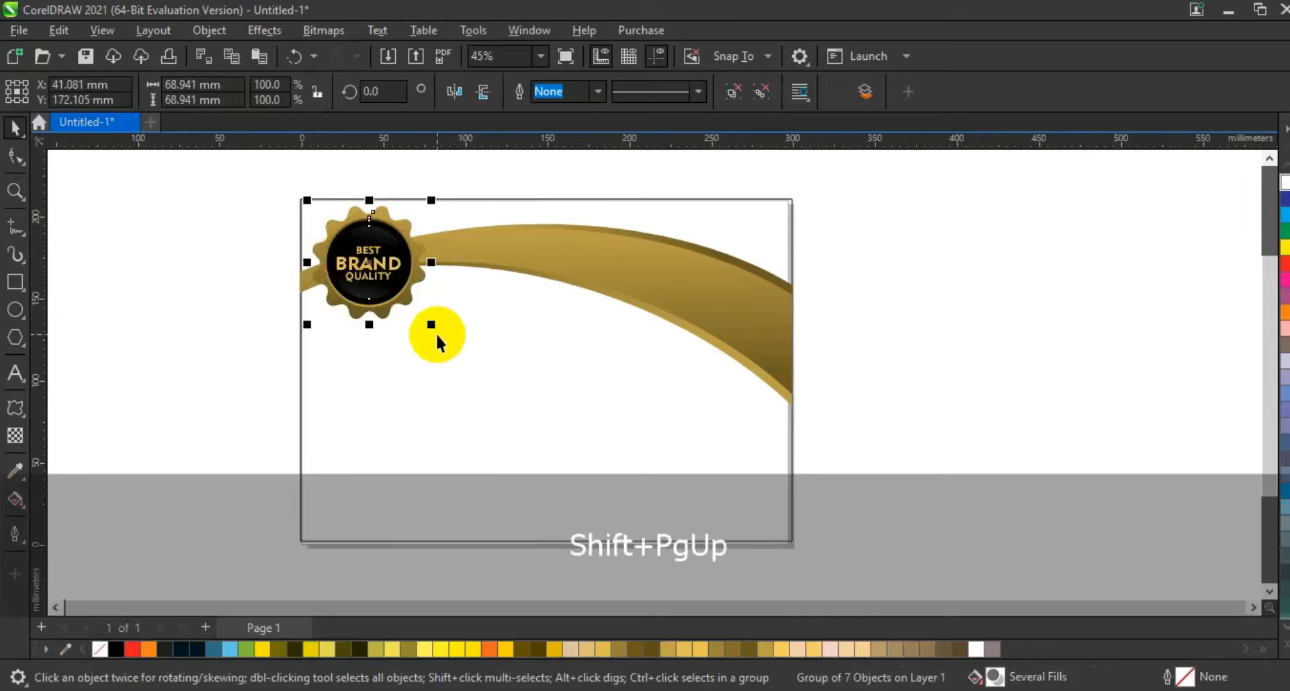
{"action": "mouse_move", "coordinate": [432, 325]}
{"action": "left_mouse_down"}
{"action": "mouse_move", "coordinate": [463, 371]}
{"action": "mouse_move", "coordinate": [419, 312]}
{"action": "left_mouse_up"}
{"action": "left_click_drag", "start_coordinate": [386, 265], "coordinate": [384, 262]}
Fill the certificate's page-border rectangle with white
{"action": "left_click", "coordinate": [764, 233], "text": "shift"}
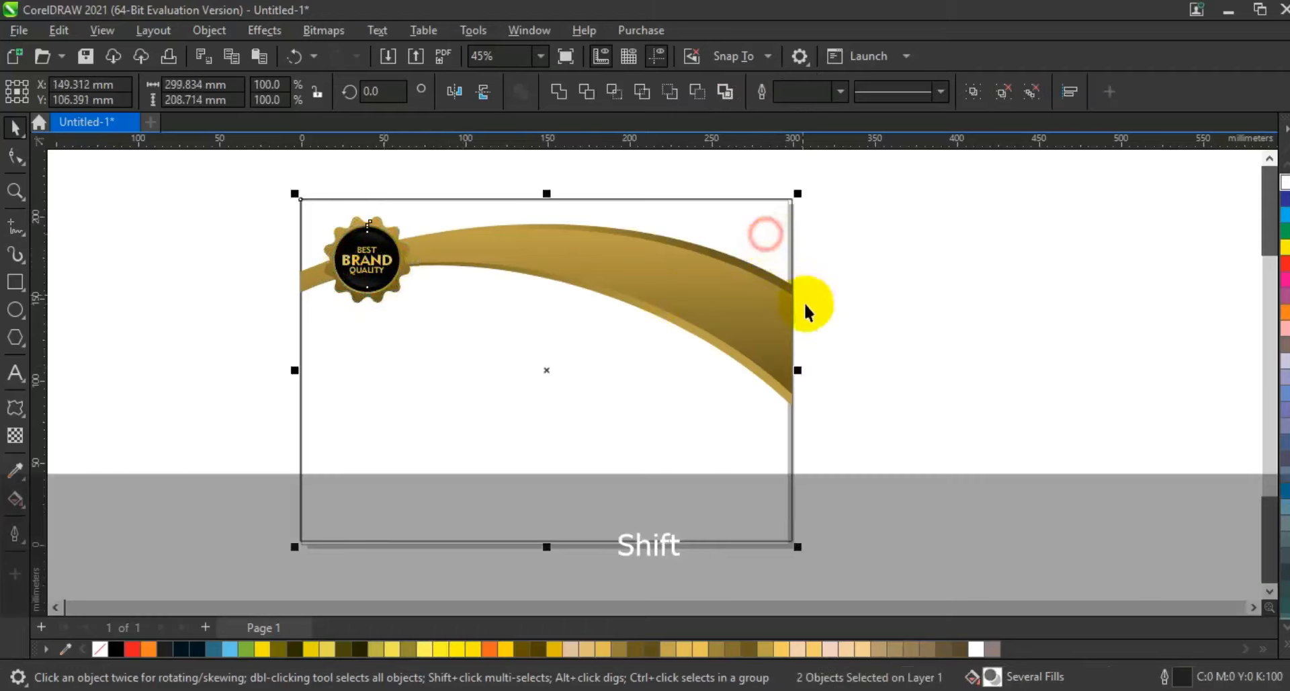
{"action": "key", "text": "shift+F2"}
{"action": "key", "text": "Escape"}
{"action": "left_click", "coordinate": [849, 510]}
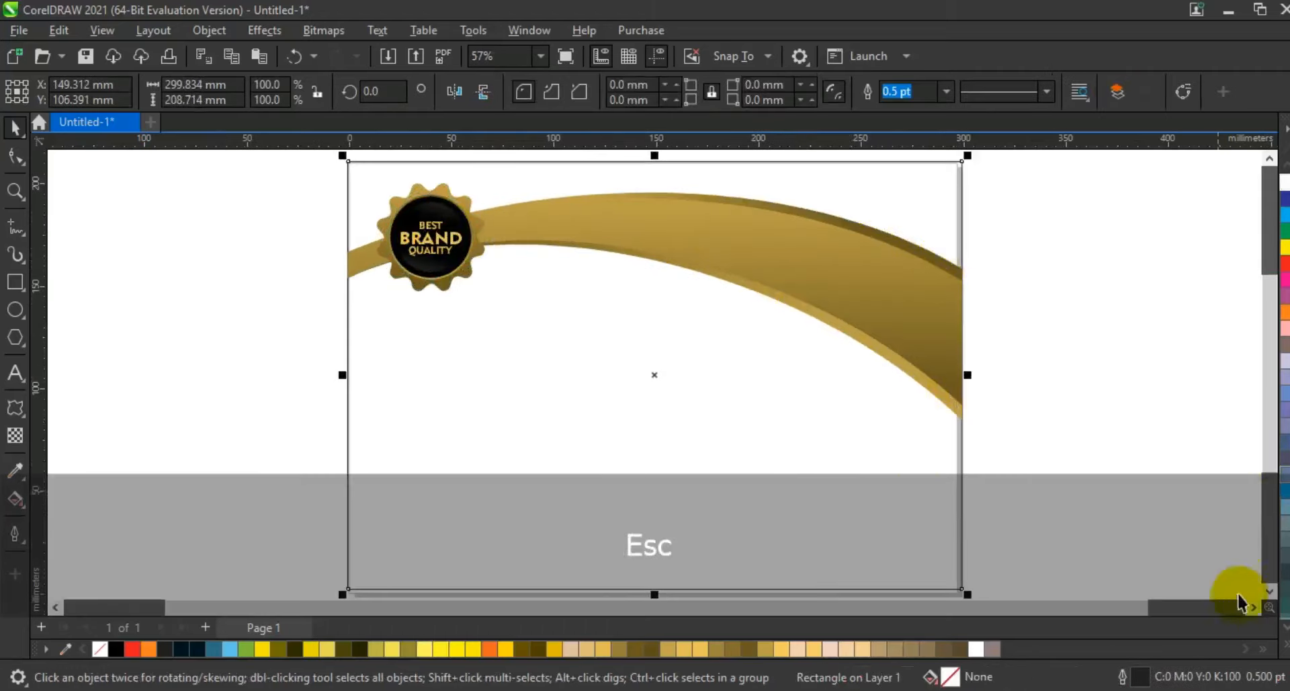
{"action": "left_click", "coordinate": [1287, 644]}
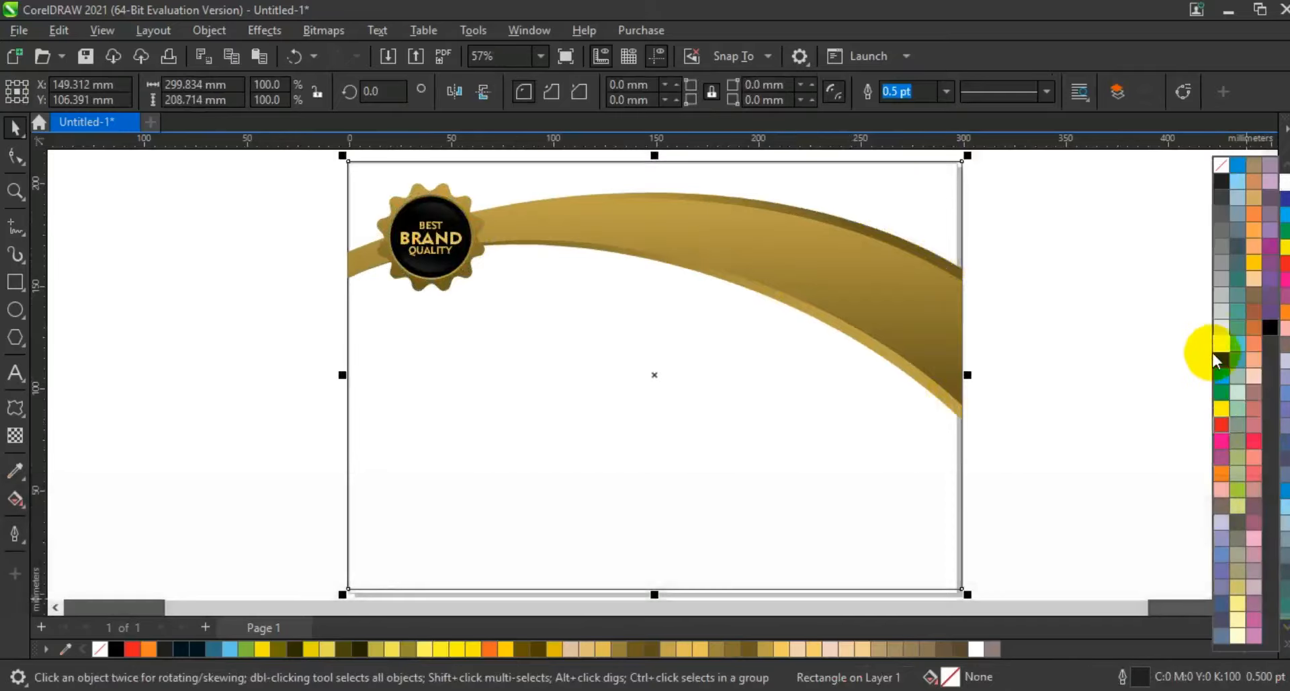
{"action": "left_click", "coordinate": [1095, 348]}
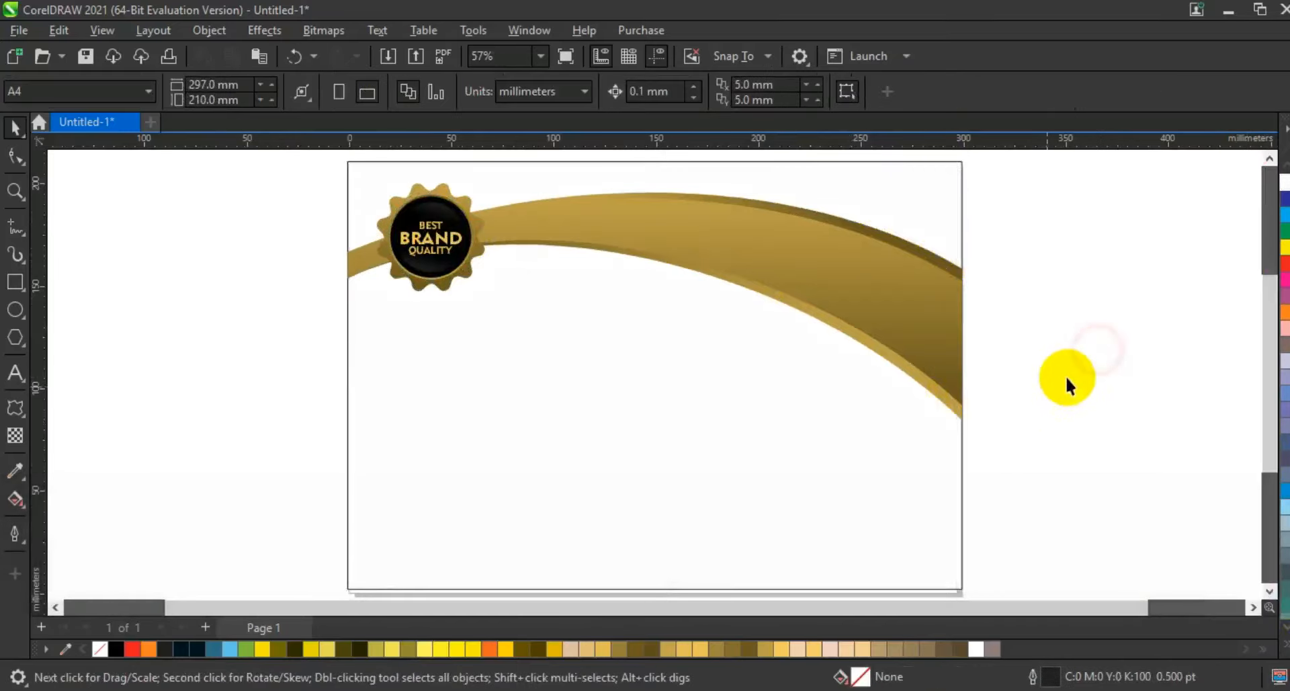
Create a text block beside the page reading CERTIFICATE, with "of Appreciation" on the second line
{"action": "left_click", "coordinate": [24, 378]}
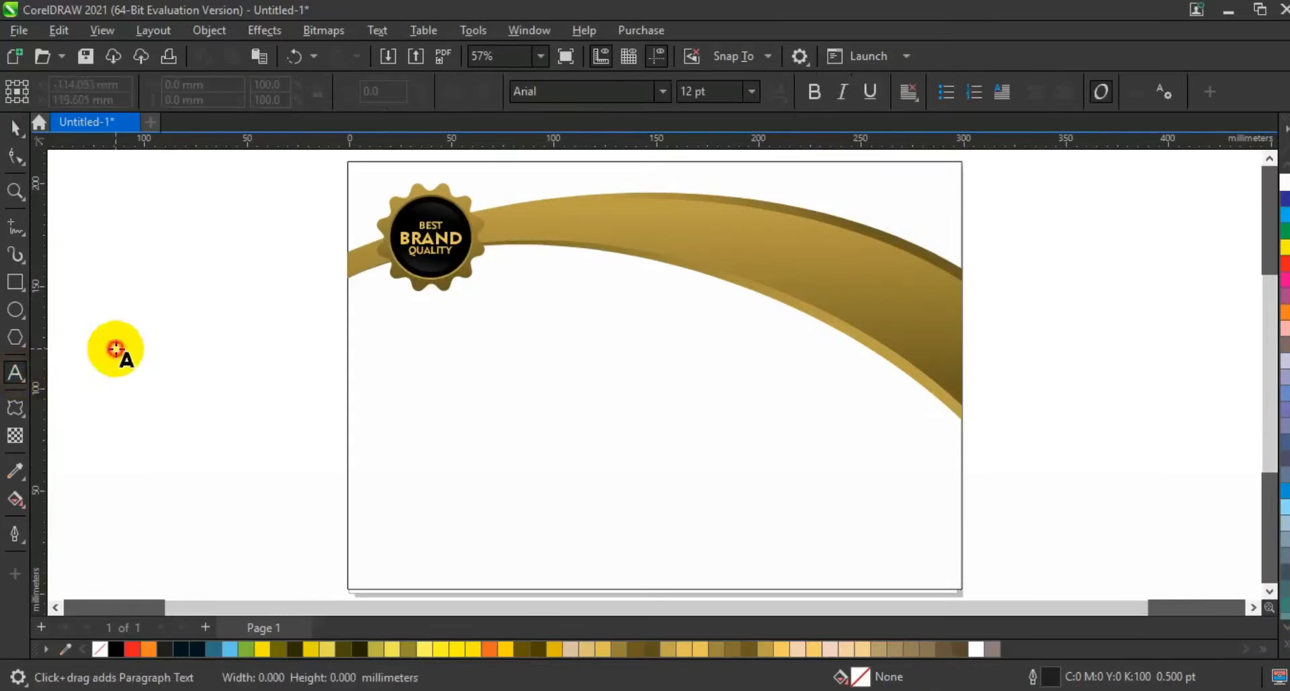
{"action": "type", "text": "C"}
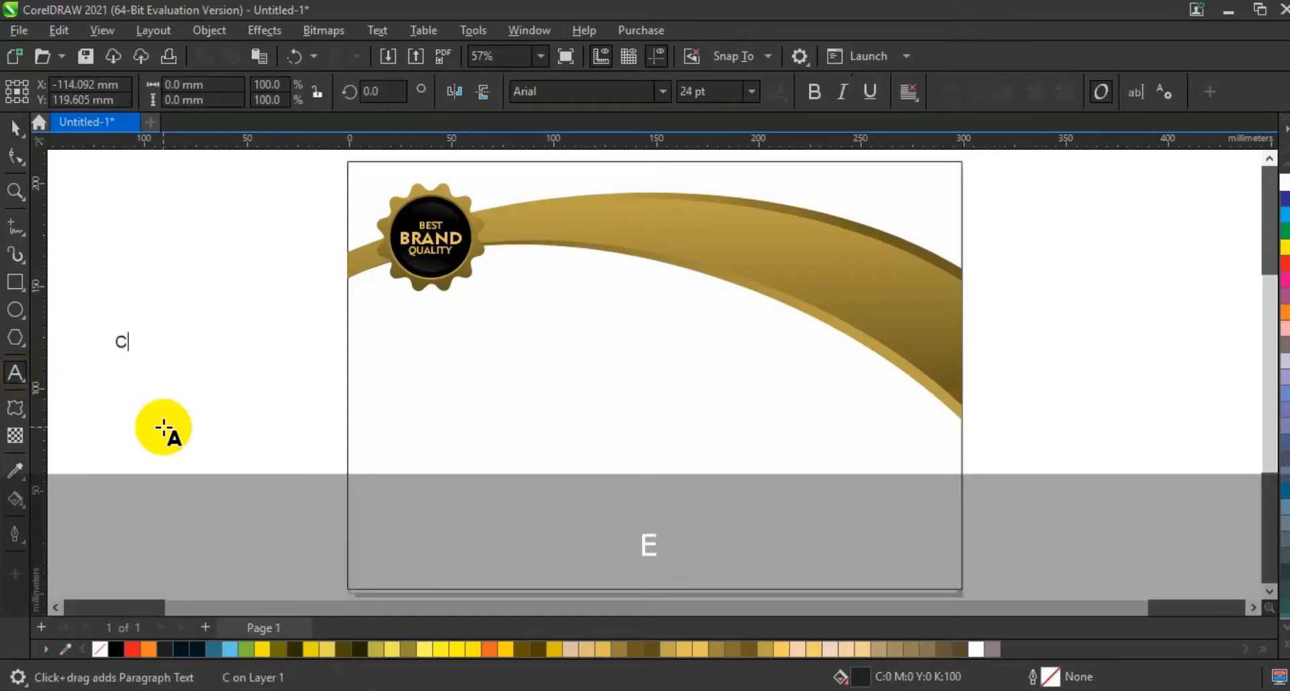
{"action": "type", "text": "ERTIFICATE"}
{"action": "key", "text": "Return"}
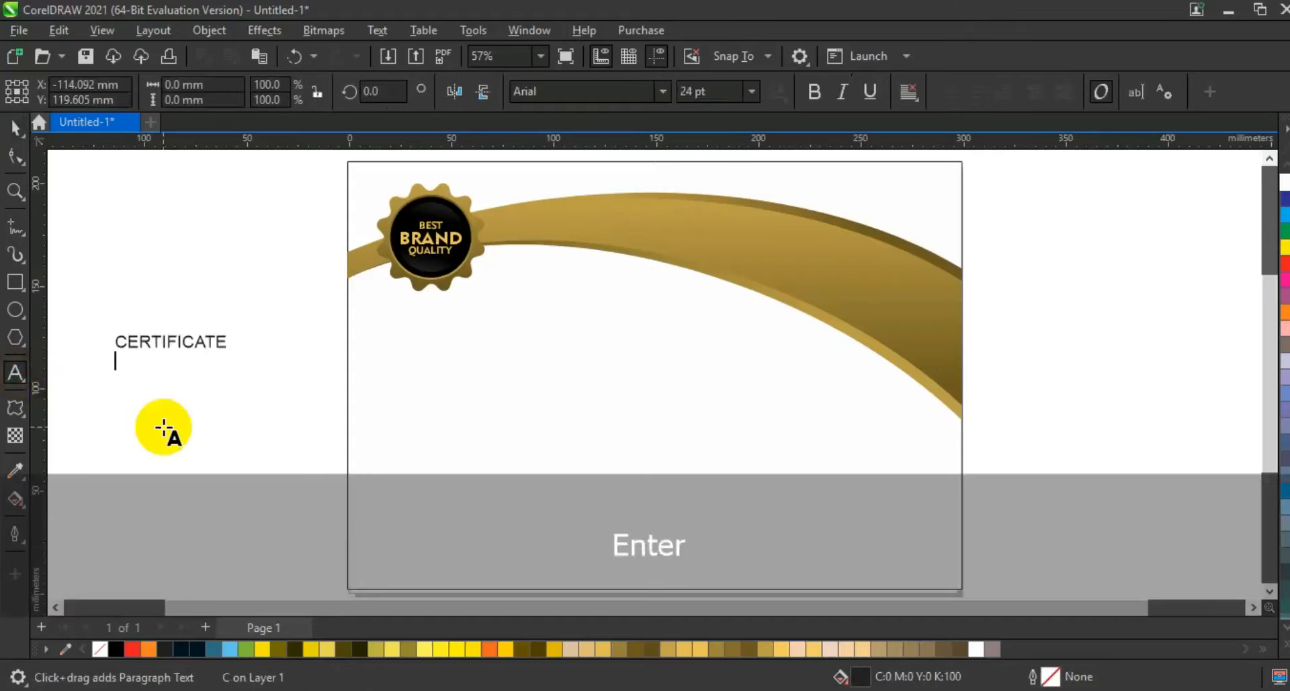
{"action": "type", "text": "O"}
{"action": "key", "text": "Caps_Lock"}
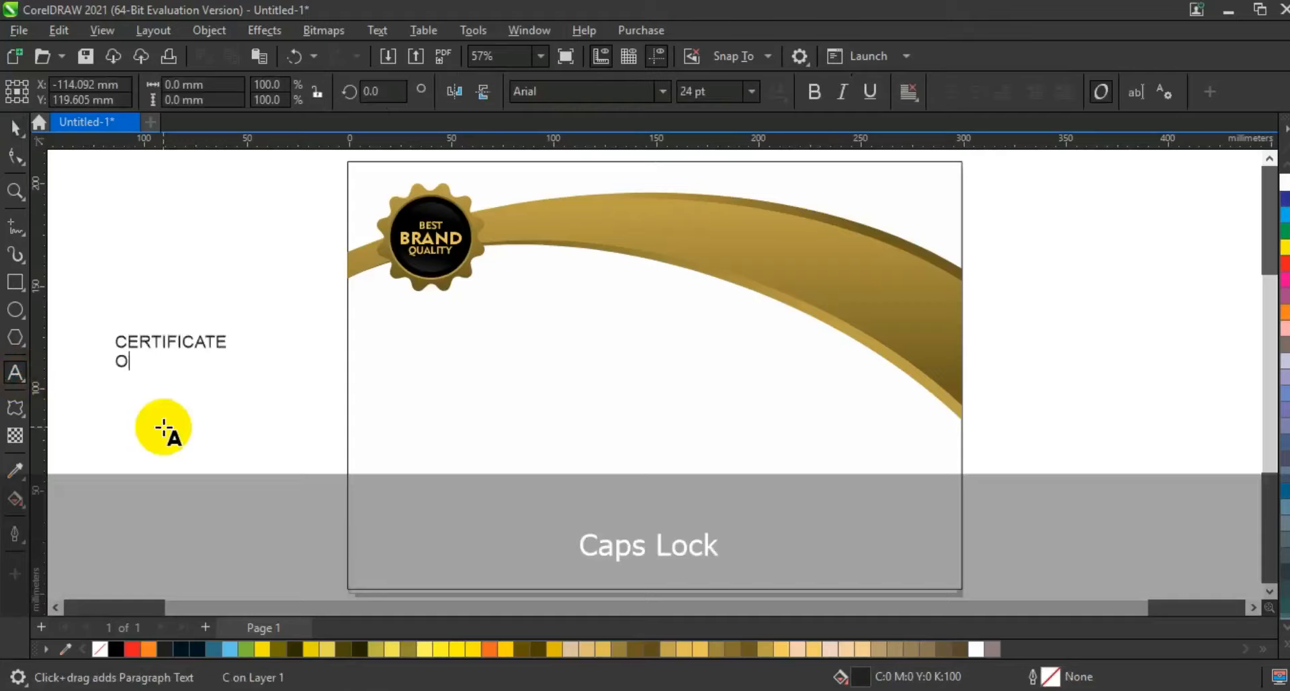
{"action": "key", "text": "BackSpace"}
{"action": "type", "text": "of ap"}
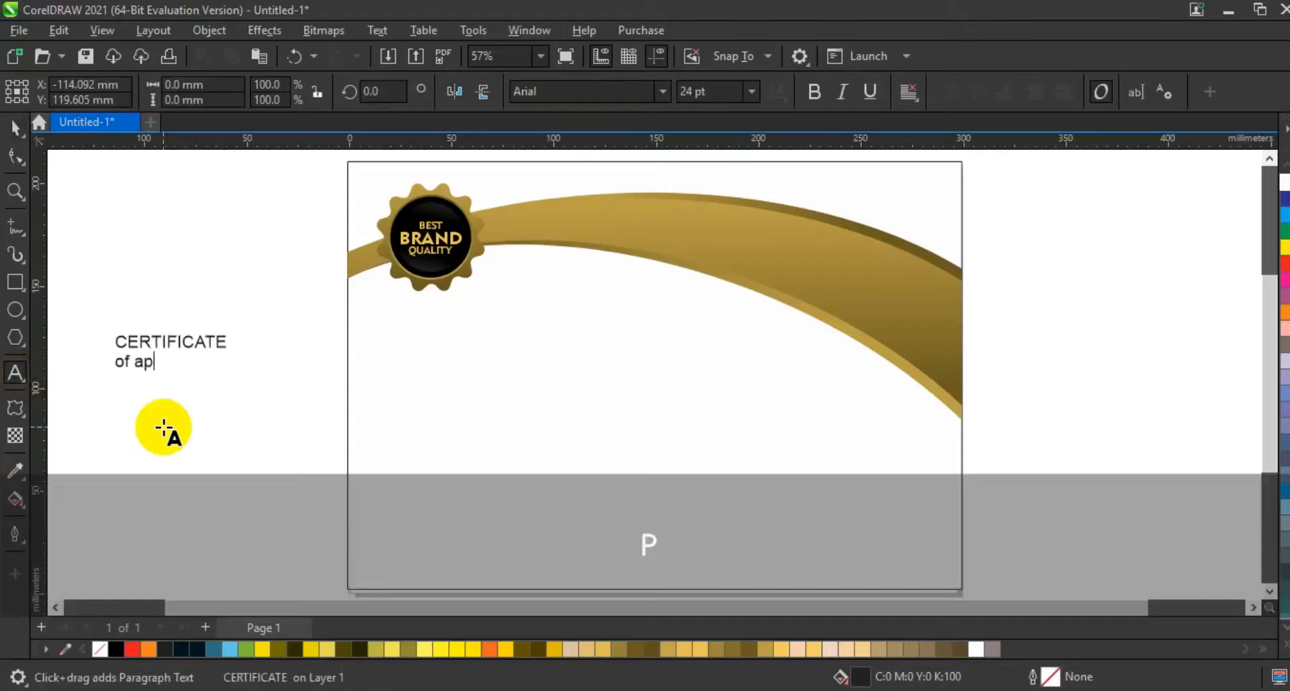
{"action": "key", "text": "BackSpace"}
{"action": "key", "text": "BackSpace"}
{"action": "type", "text": "Appreciation"}
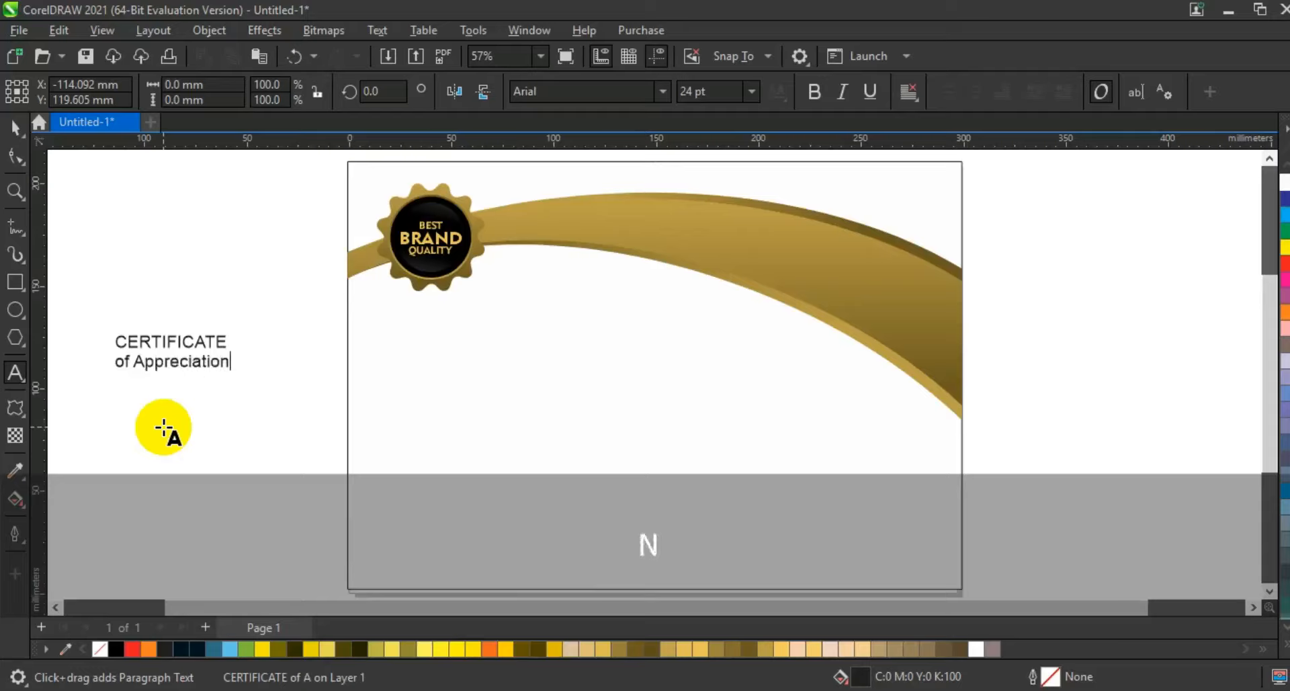
{"action": "key", "text": "Return"}
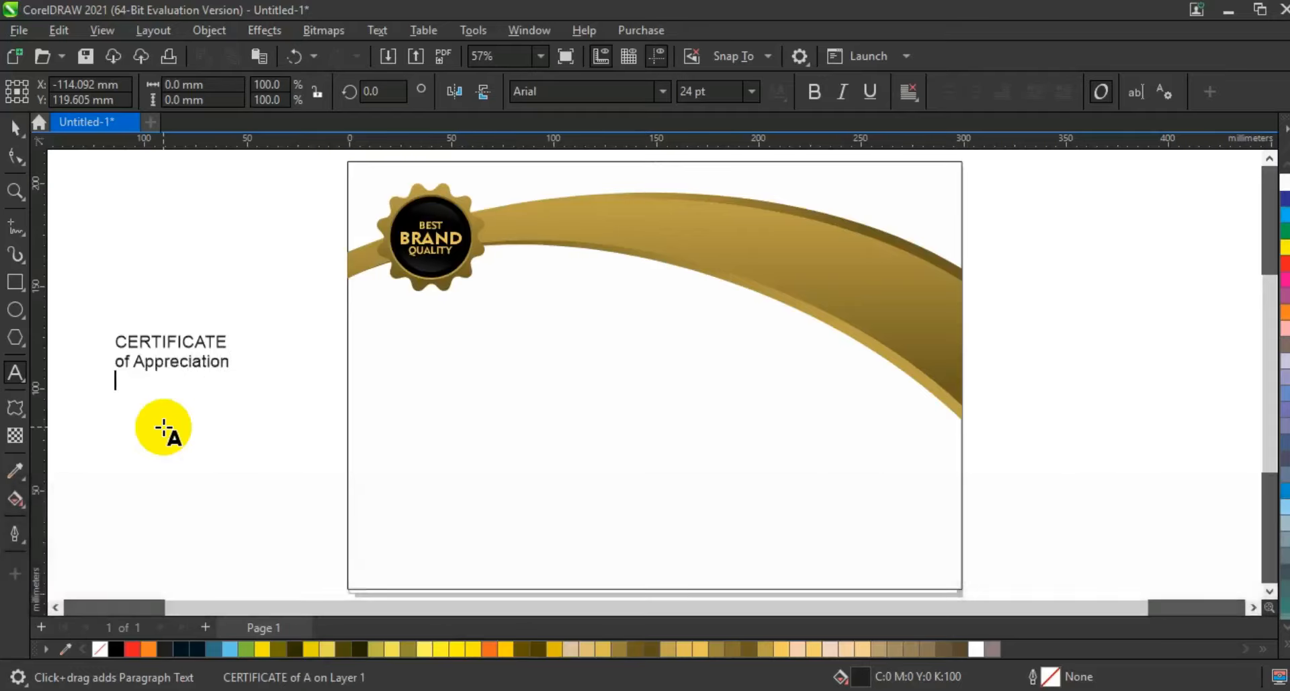
Add the lines "Proudly present to" and "Name & Surnam" to the text block
{"action": "key", "text": "shift"}
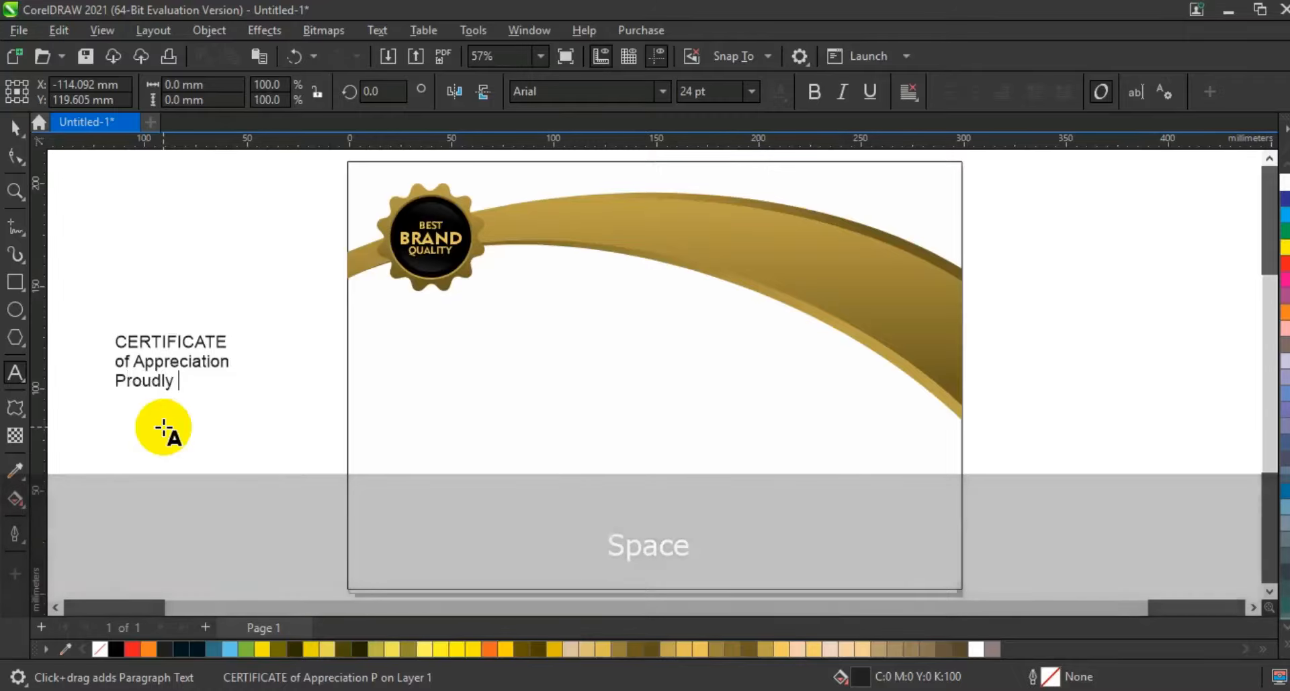
{"action": "type", "text": "pr"}
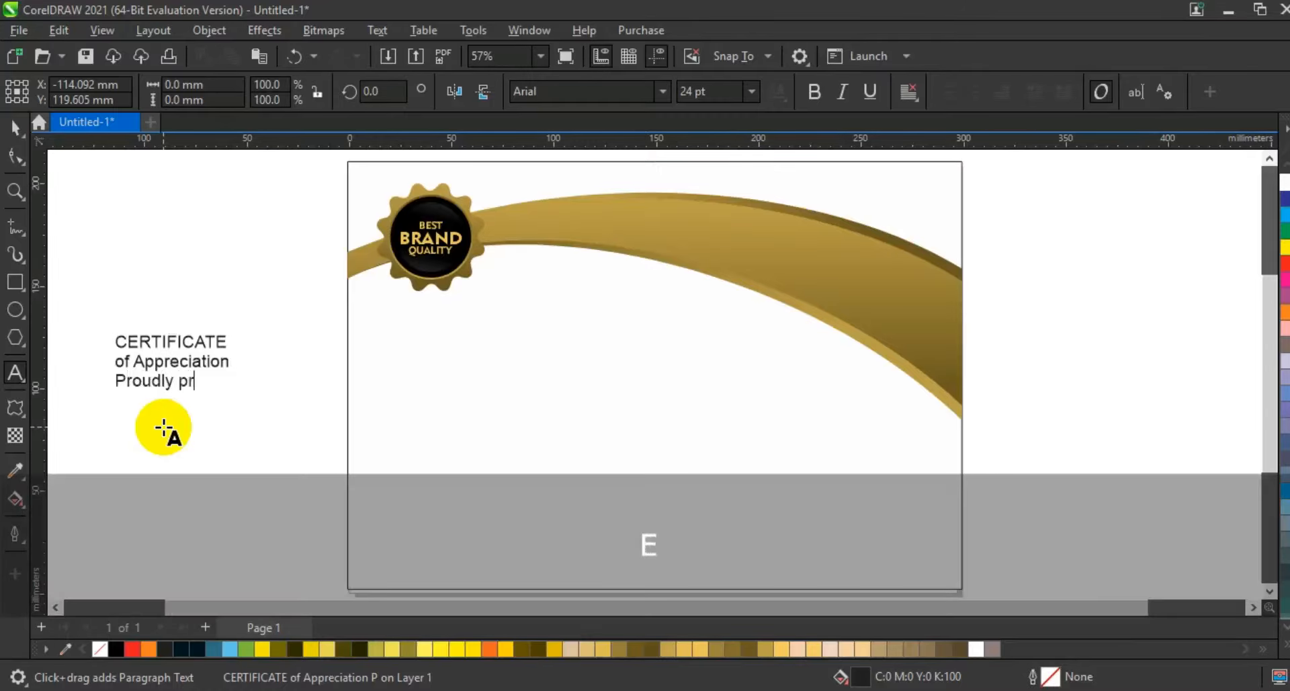
{"action": "type", "text": "esent to"}
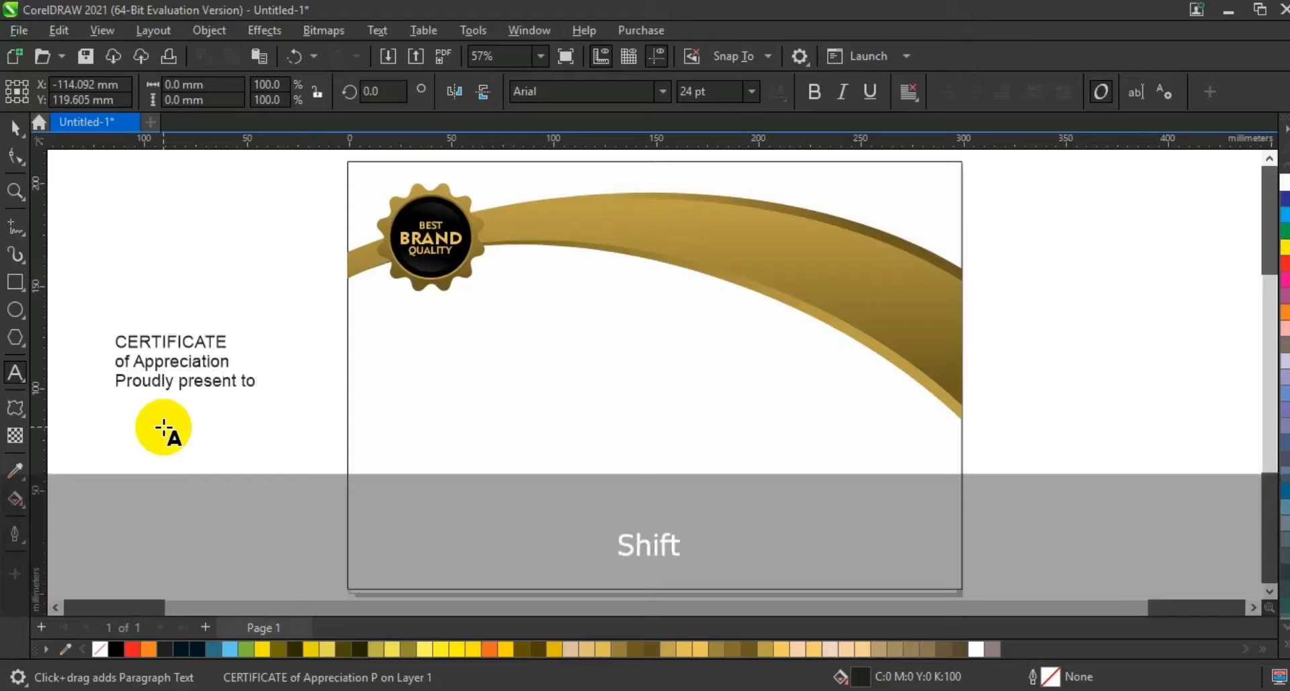
{"action": "type", "text": "Nmme"}
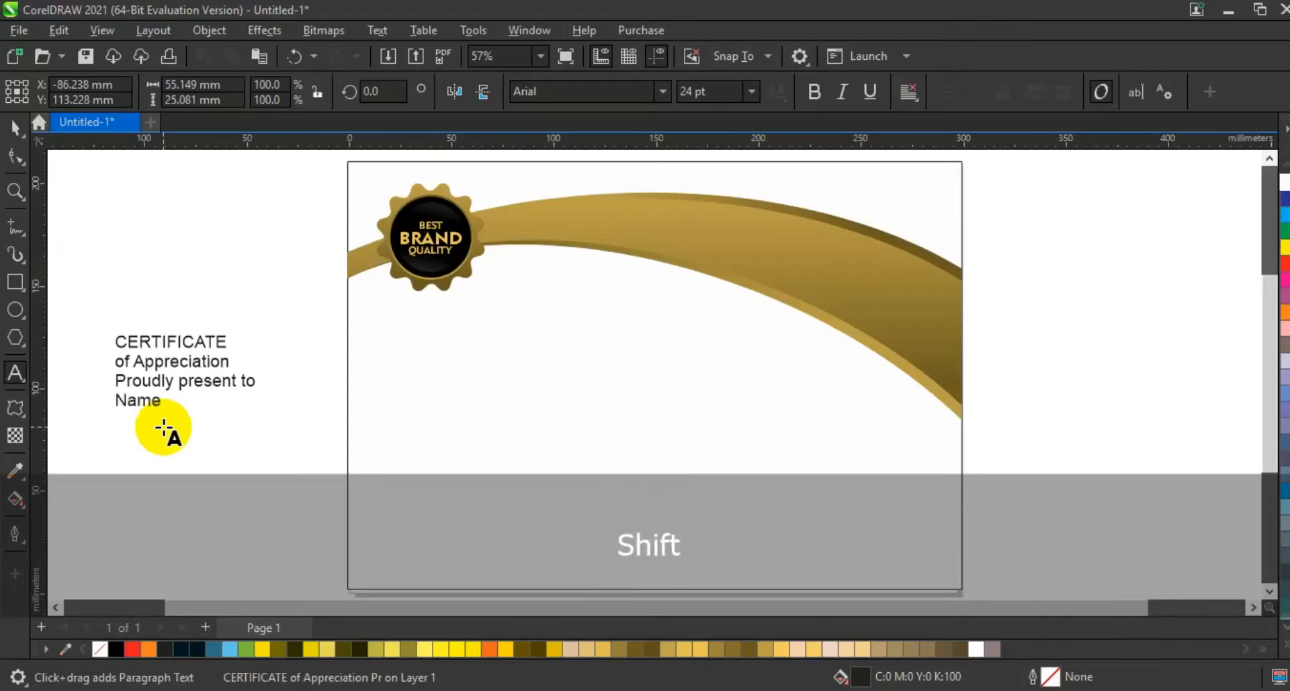
{"action": "type", "text": " & Su"}
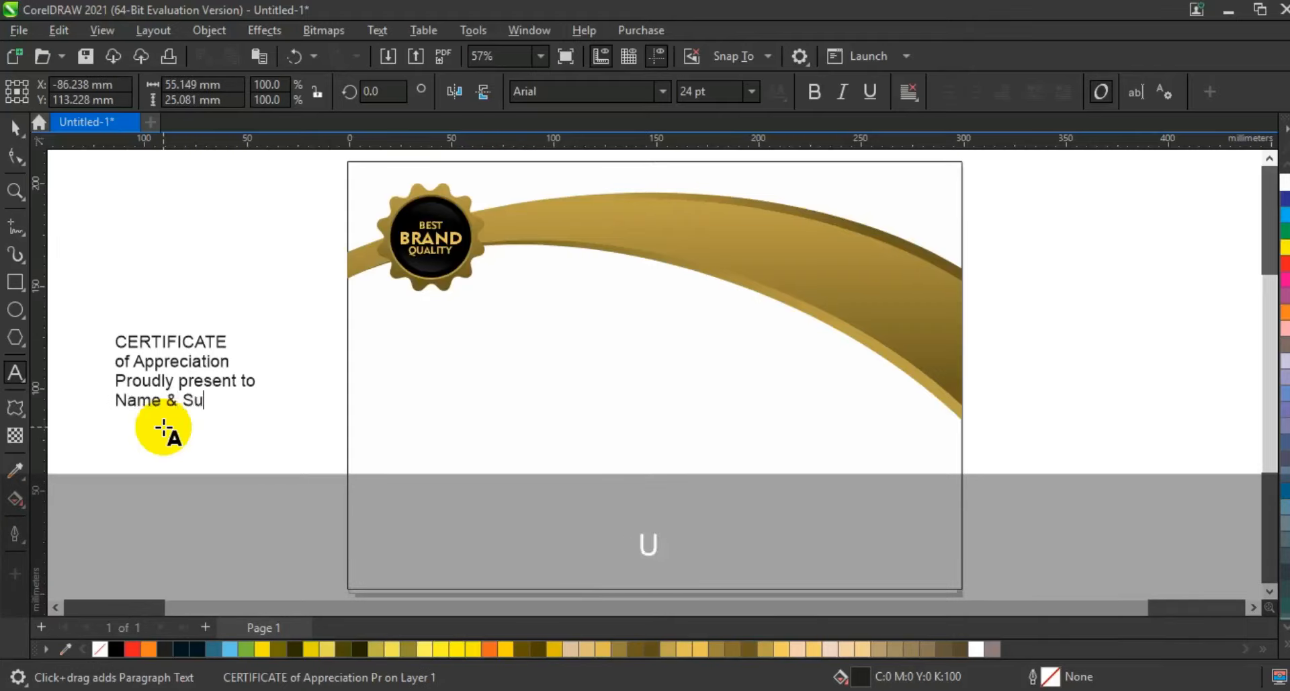
{"action": "type", "text": "rm"}
{"action": "type", "text": "a"}
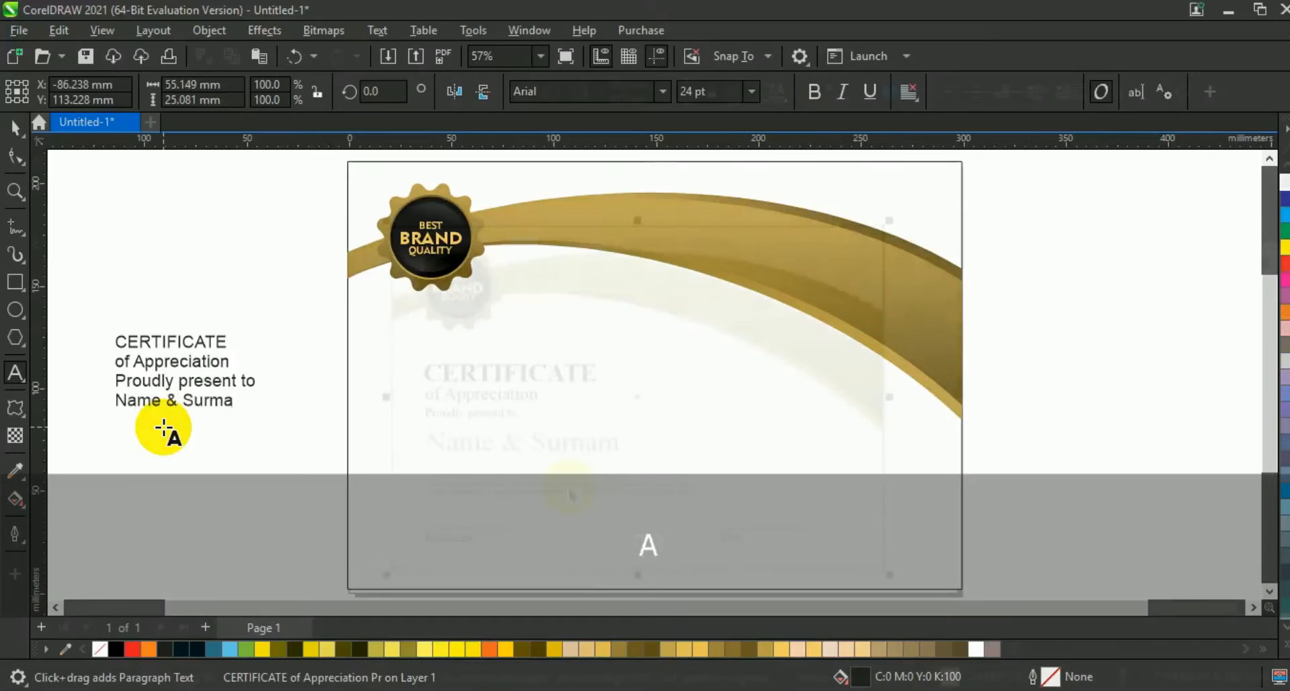
{"action": "key", "text": "BackSpace"}
{"action": "key", "text": "BackSpace"}
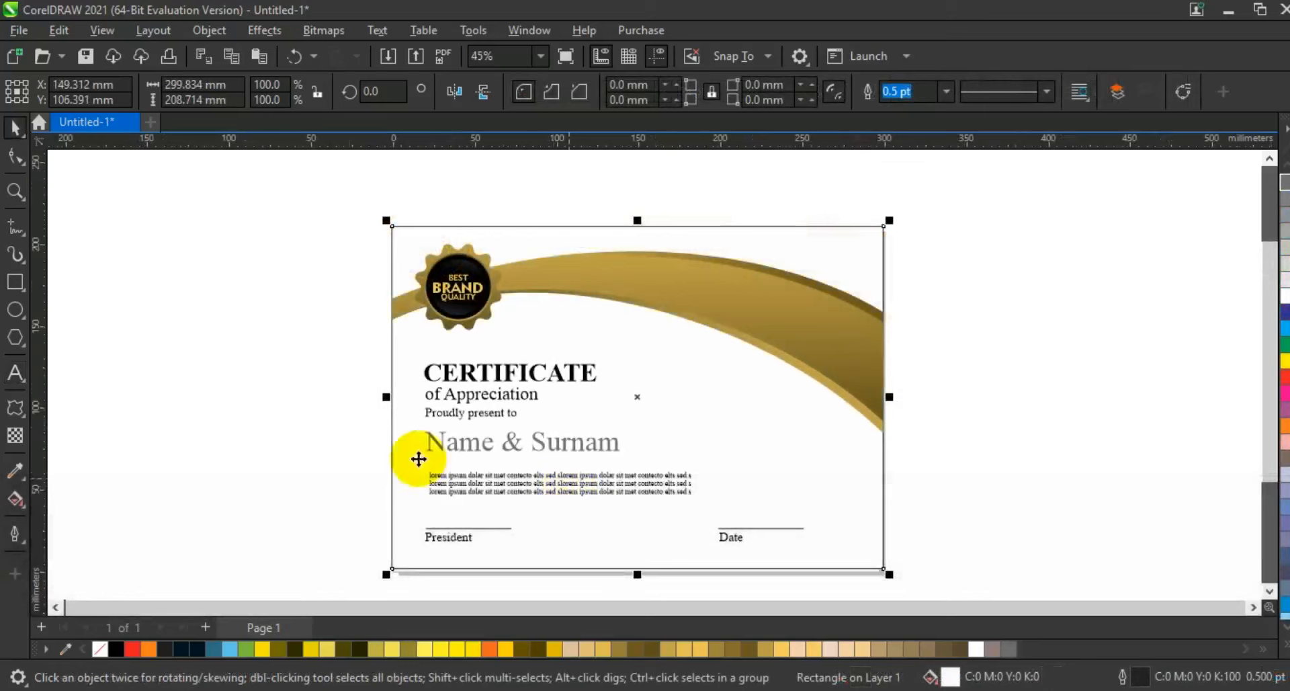
Draw a regular four-sided polygon about 142 mm wide beside the certificate and change it to 5 sides
{"action": "left_click", "coordinate": [303, 406]}
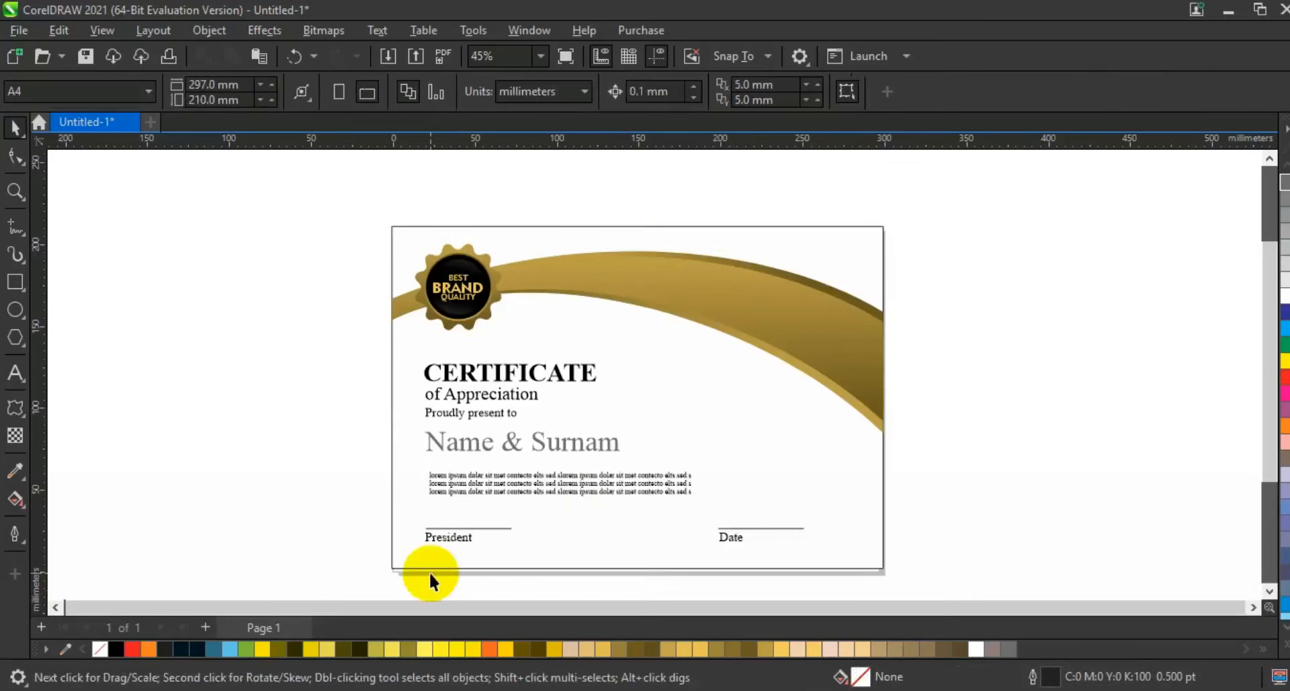
{"action": "left_click", "coordinate": [15, 338]}
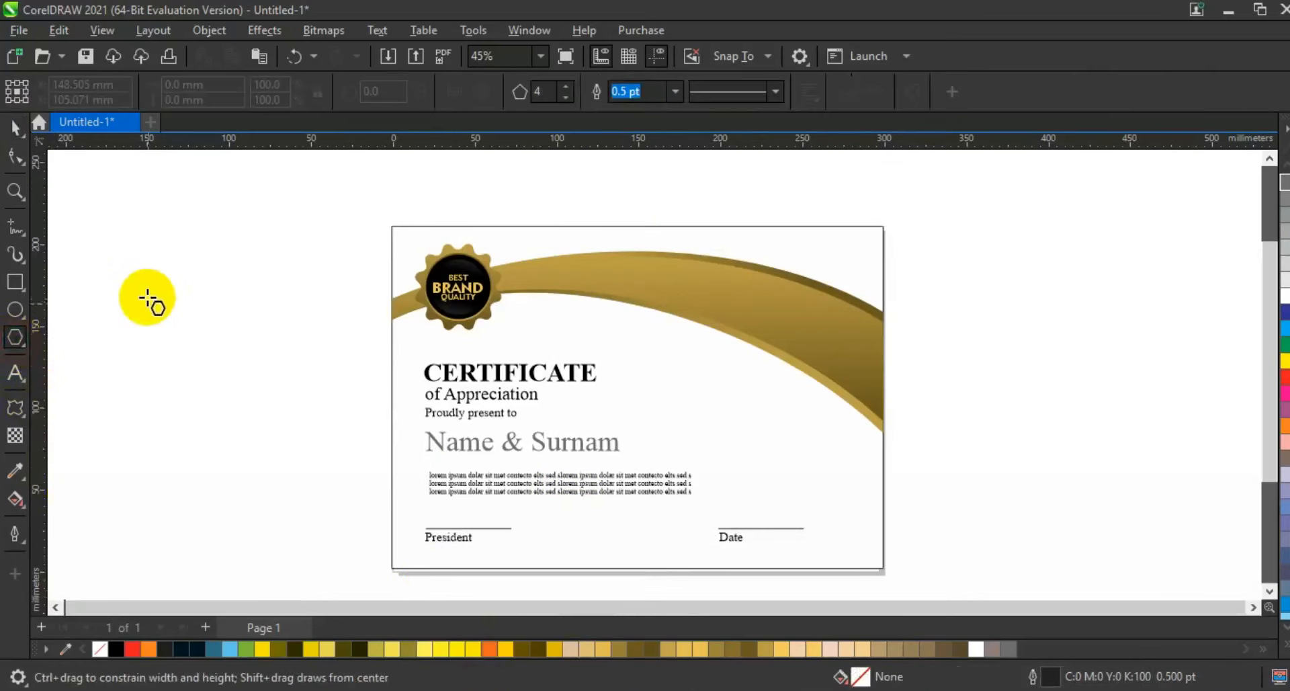
{"action": "left_click_drag", "start_coordinate": [144, 296], "coordinate": [229, 552]}
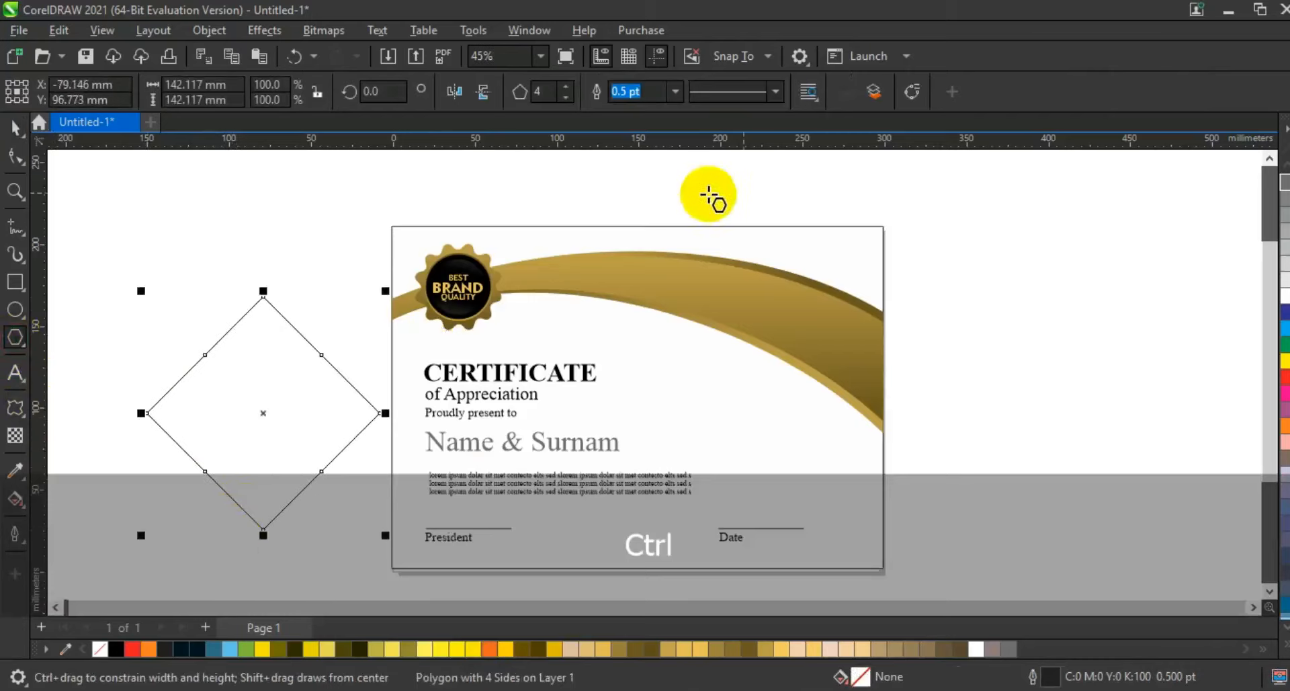
{"action": "left_click", "coordinate": [566, 86]}
Pull the pentagon's edge midpoint inward to form a five-pointed star and convert the star to curves
{"action": "left_click", "coordinate": [15, 156]}
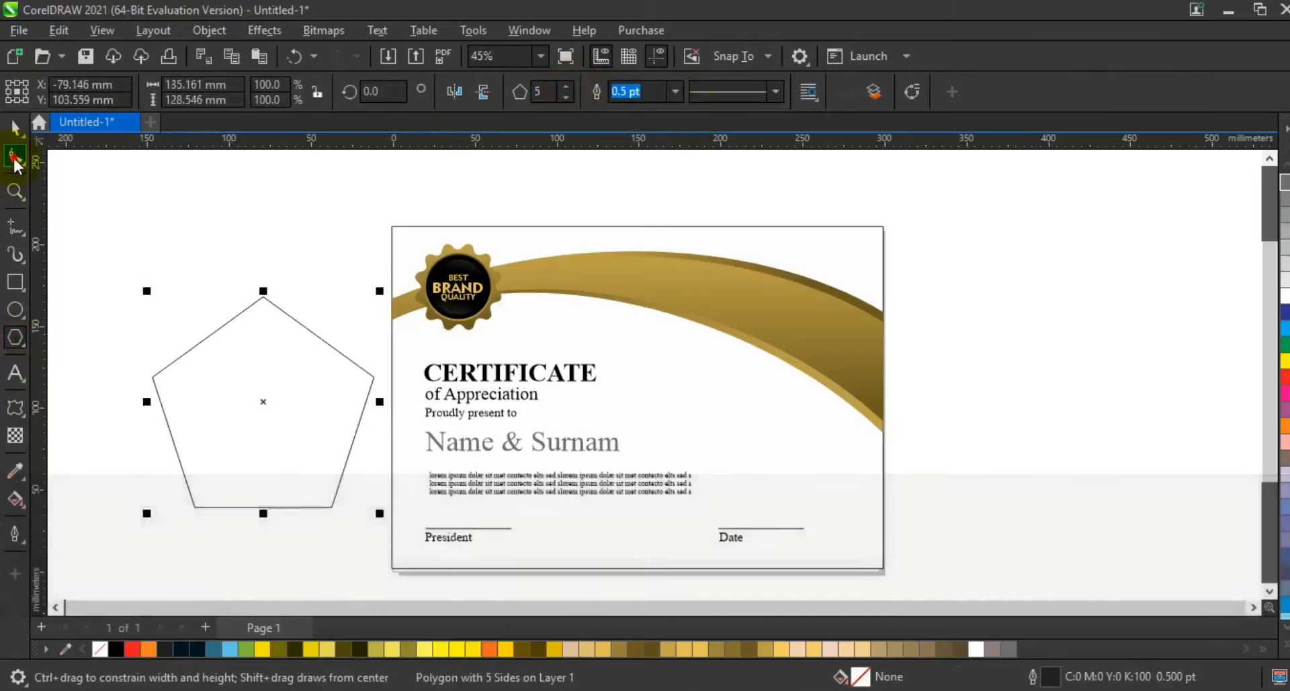
{"action": "left_click_drag", "start_coordinate": [203, 333], "coordinate": [210, 381]}
{"action": "left_click", "coordinate": [15, 126]}
{"action": "key", "text": "ctrl+q"}
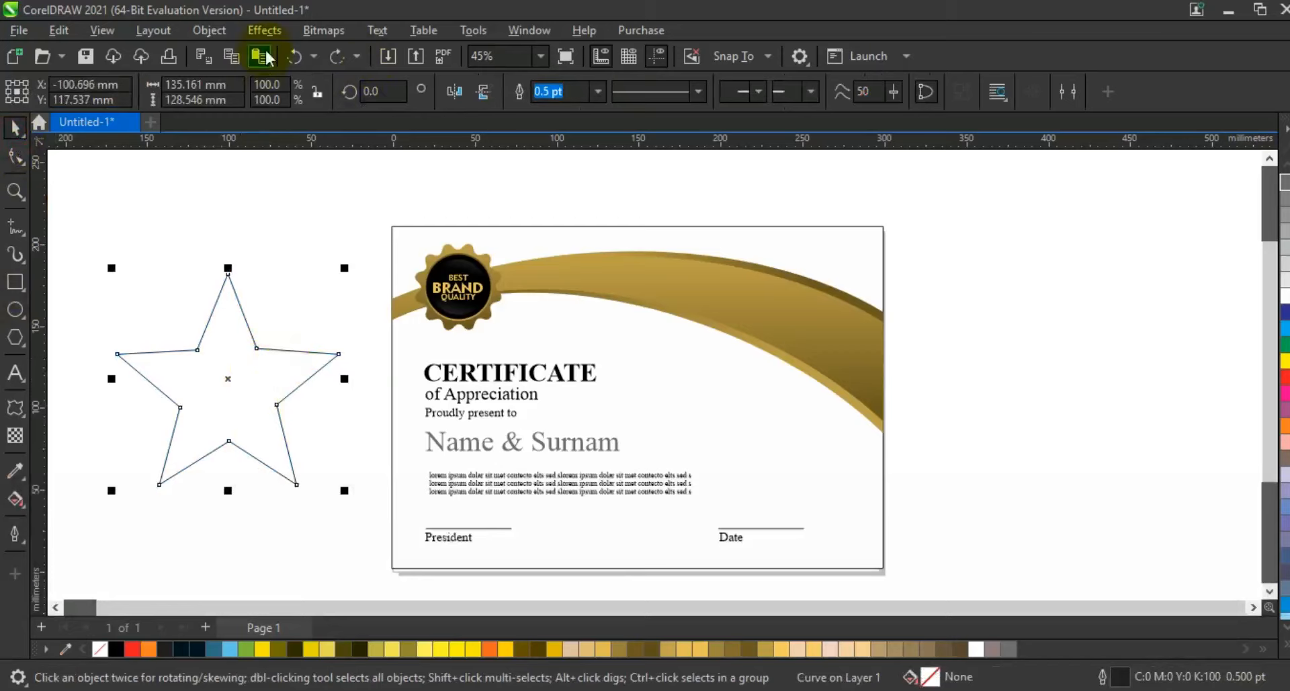
Add perspective to the star and move its upper and lower corners on the certificate side outward, so that side becomes taller
{"action": "left_click", "coordinate": [210, 31]}
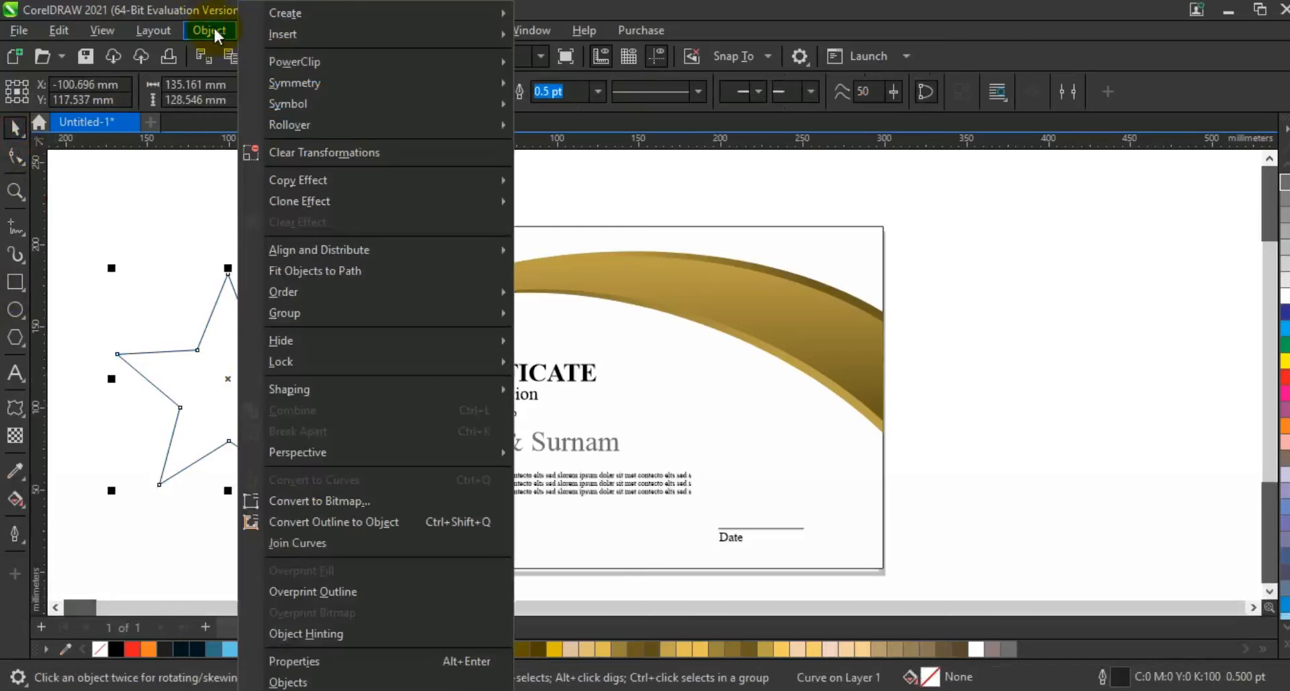
{"action": "mouse_move", "coordinate": [438, 450]}
{"action": "left_click", "coordinate": [605, 453]}
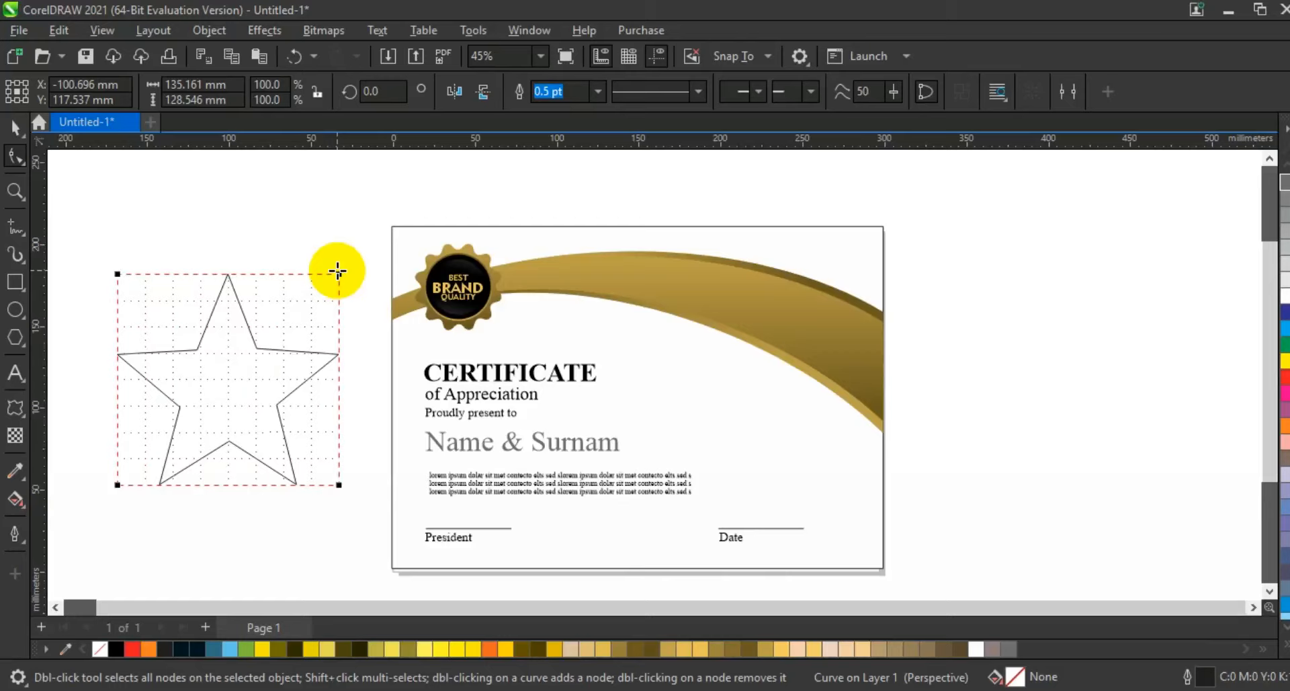
{"action": "left_click_drag", "start_coordinate": [338, 272], "coordinate": [310, 248]}
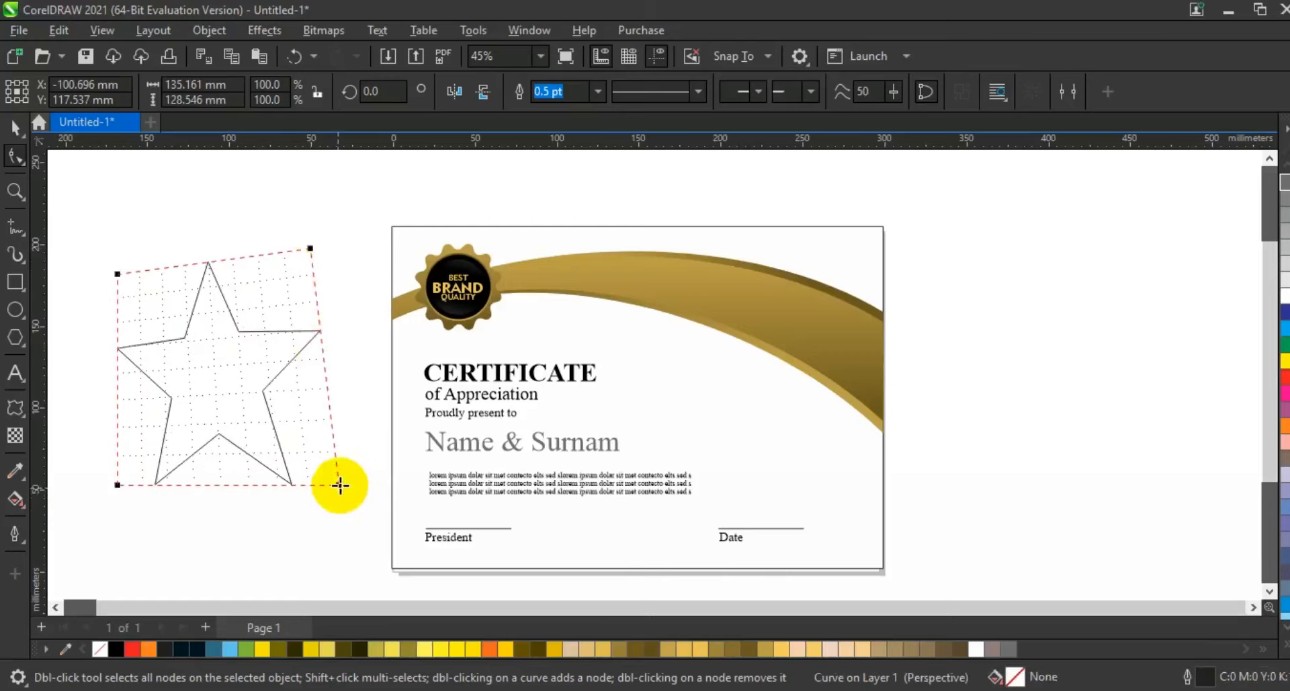
{"action": "left_click_drag", "start_coordinate": [341, 514], "coordinate": [342, 523]}
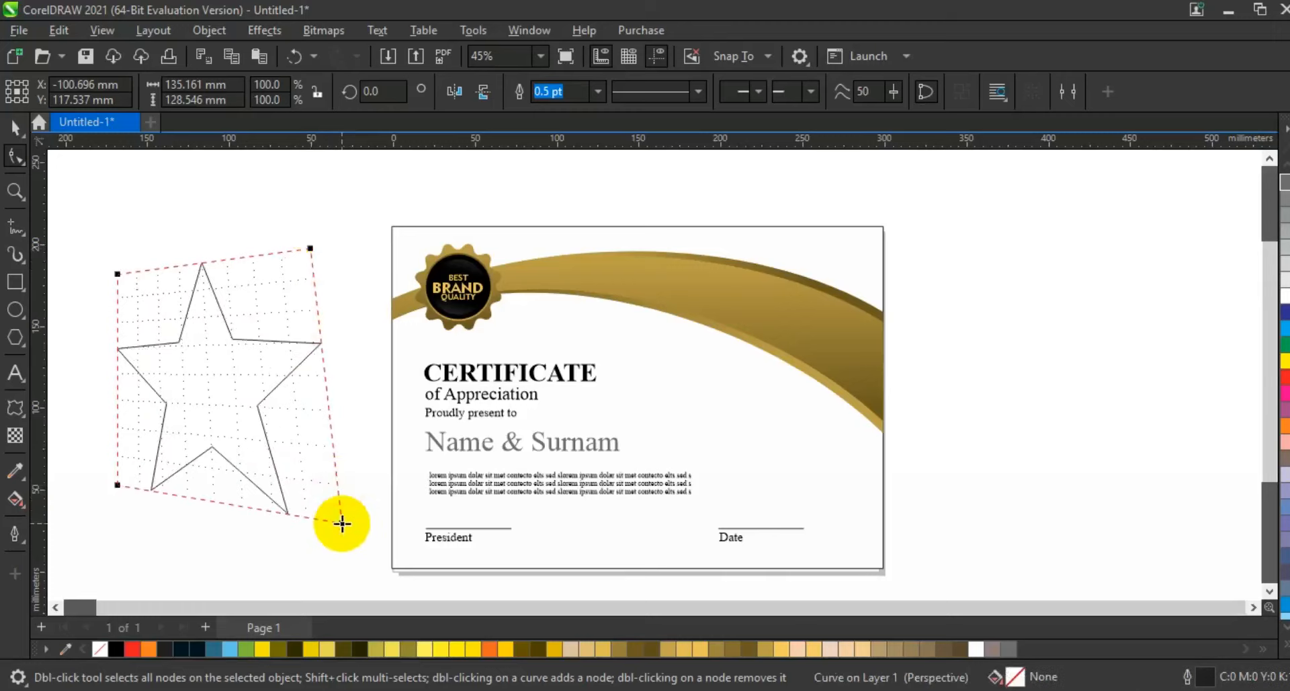
{"action": "left_click_drag", "start_coordinate": [318, 247], "coordinate": [334, 245]}
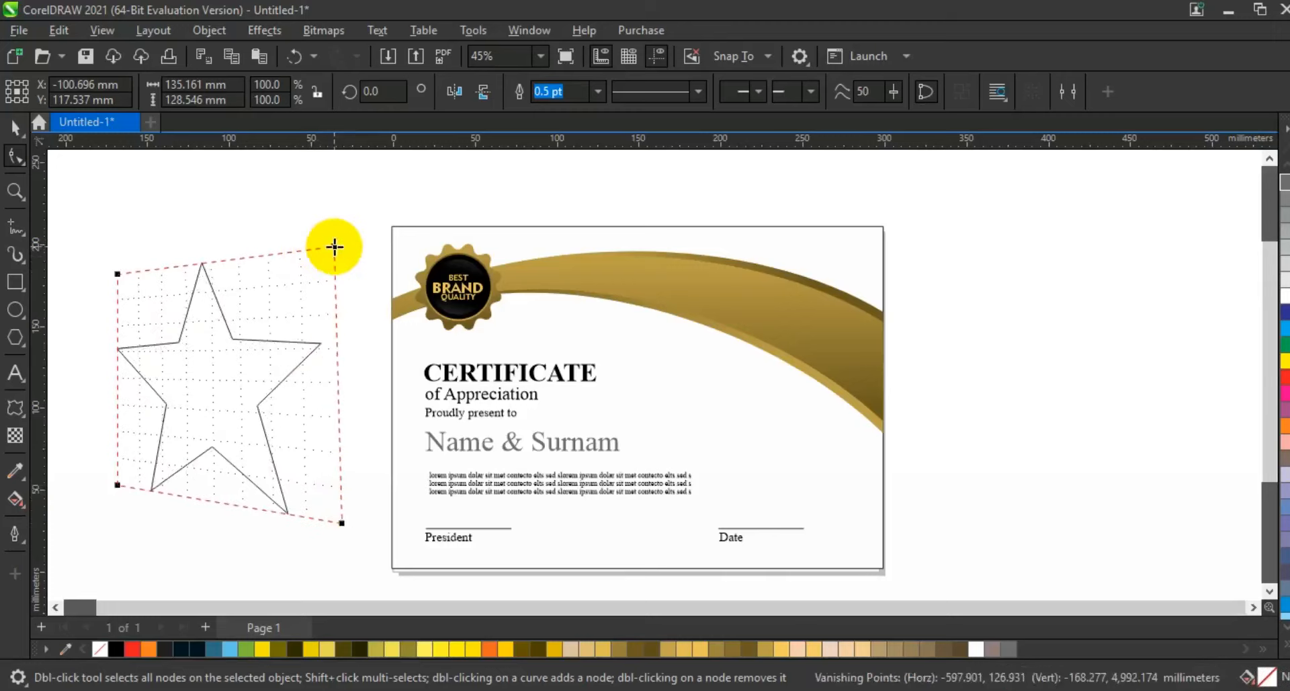
{"action": "left_click", "coordinate": [18, 126]}
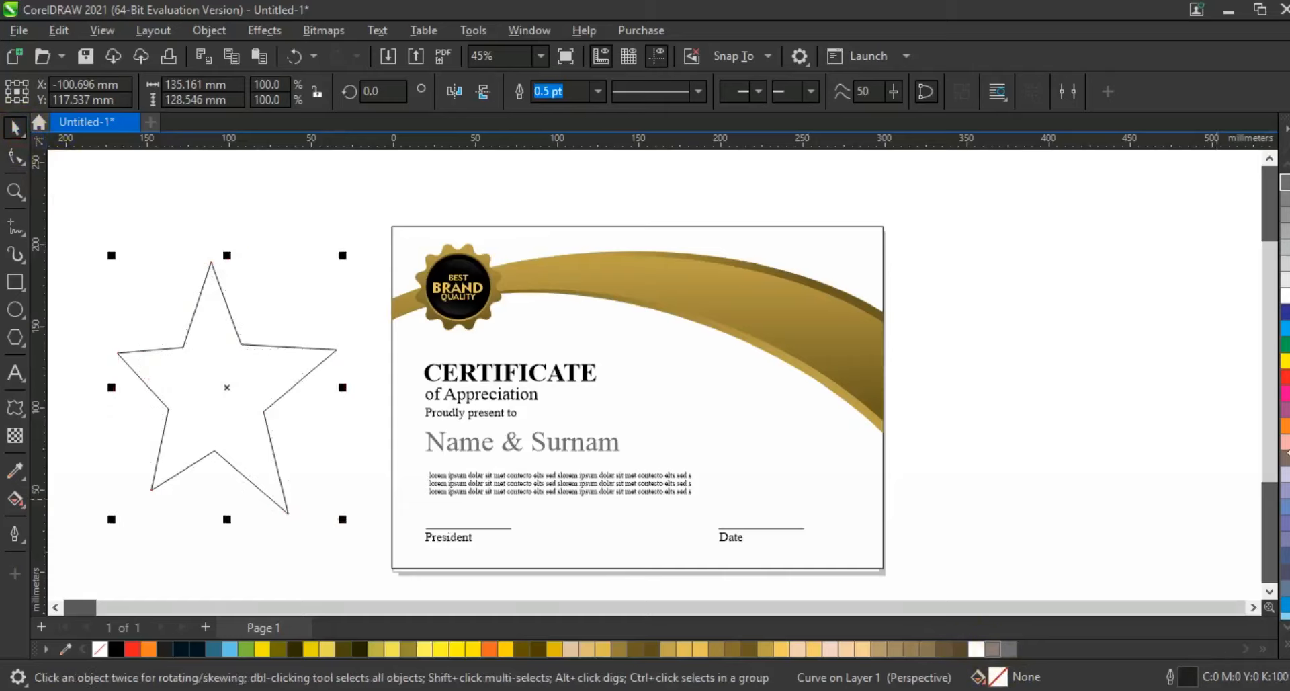
Fill the star with 30% black and extrude it toward its upper right with the parallel, non-tapering extrusion type receding behind it
{"action": "left_click", "coordinate": [1280, 252]}
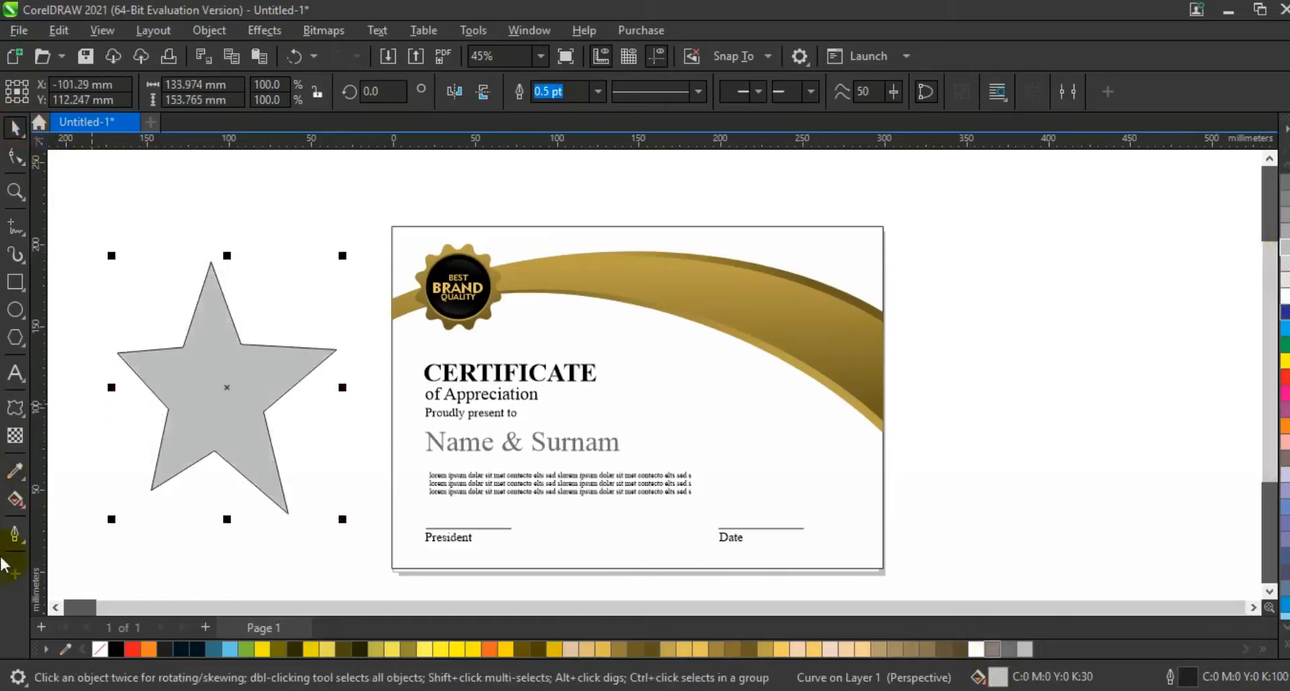
{"action": "left_click", "coordinate": [24, 414]}
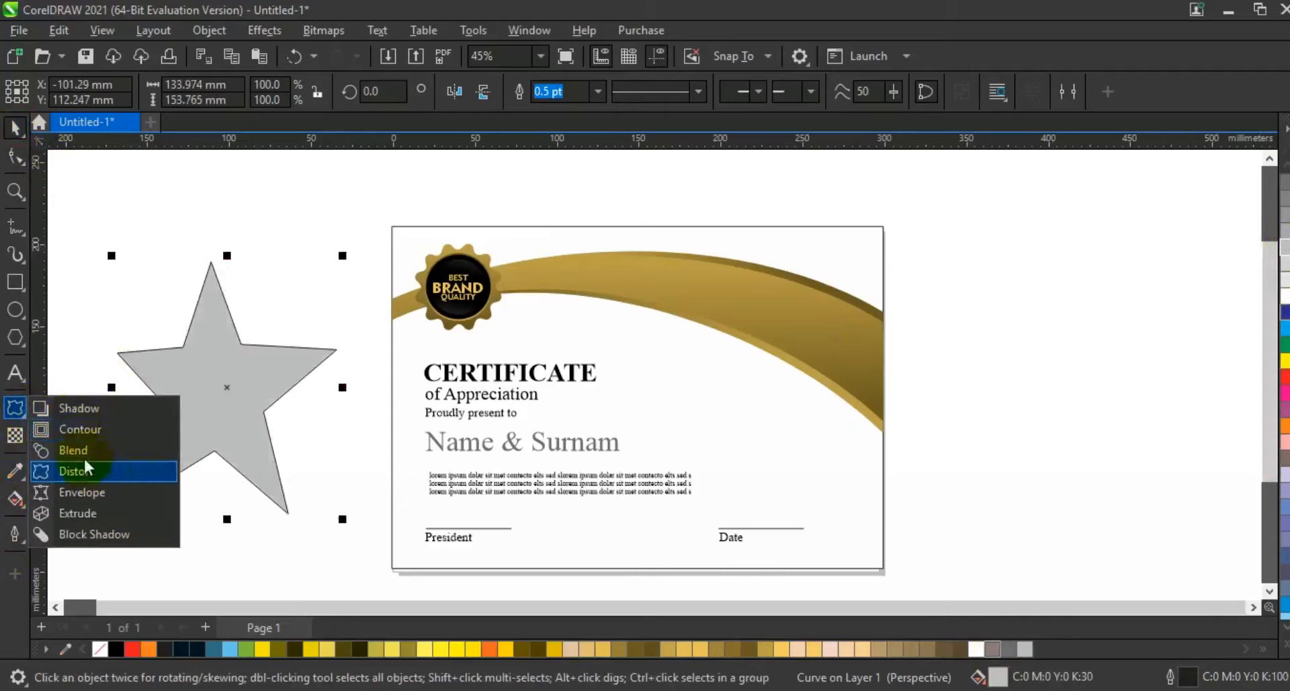
{"action": "left_click", "coordinate": [74, 513]}
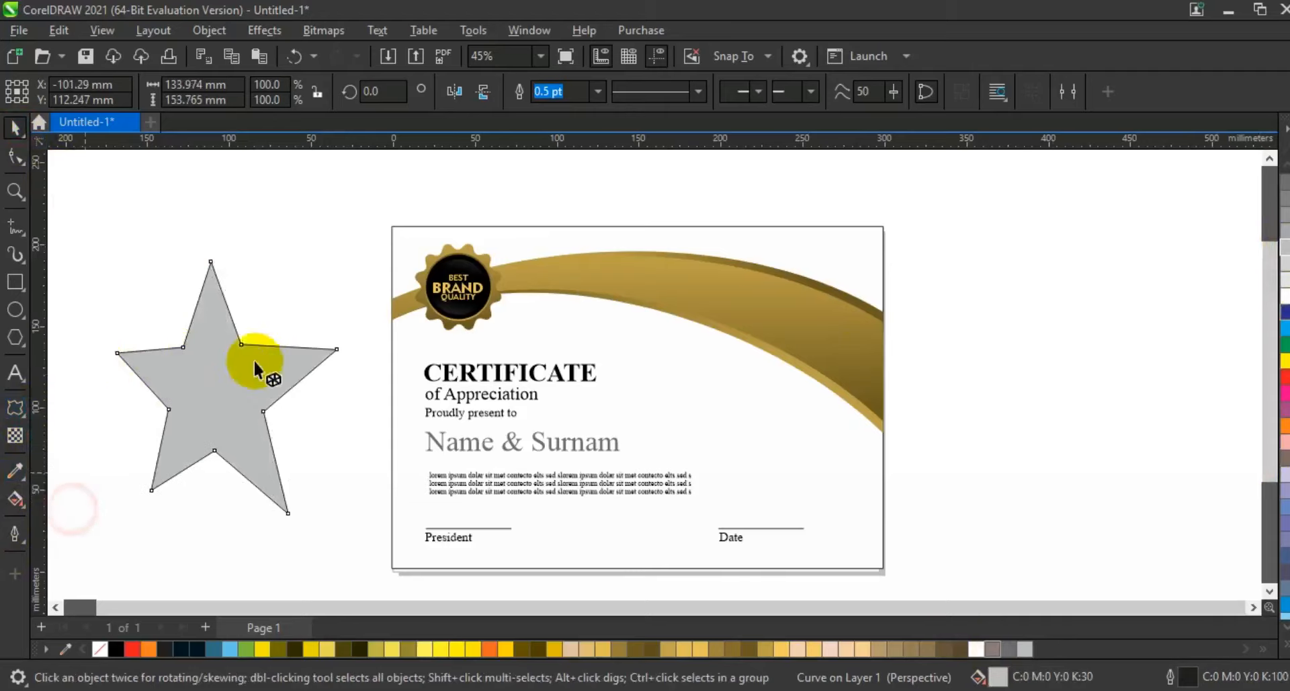
{"action": "left_click_drag", "start_coordinate": [253, 359], "coordinate": [255, 377]}
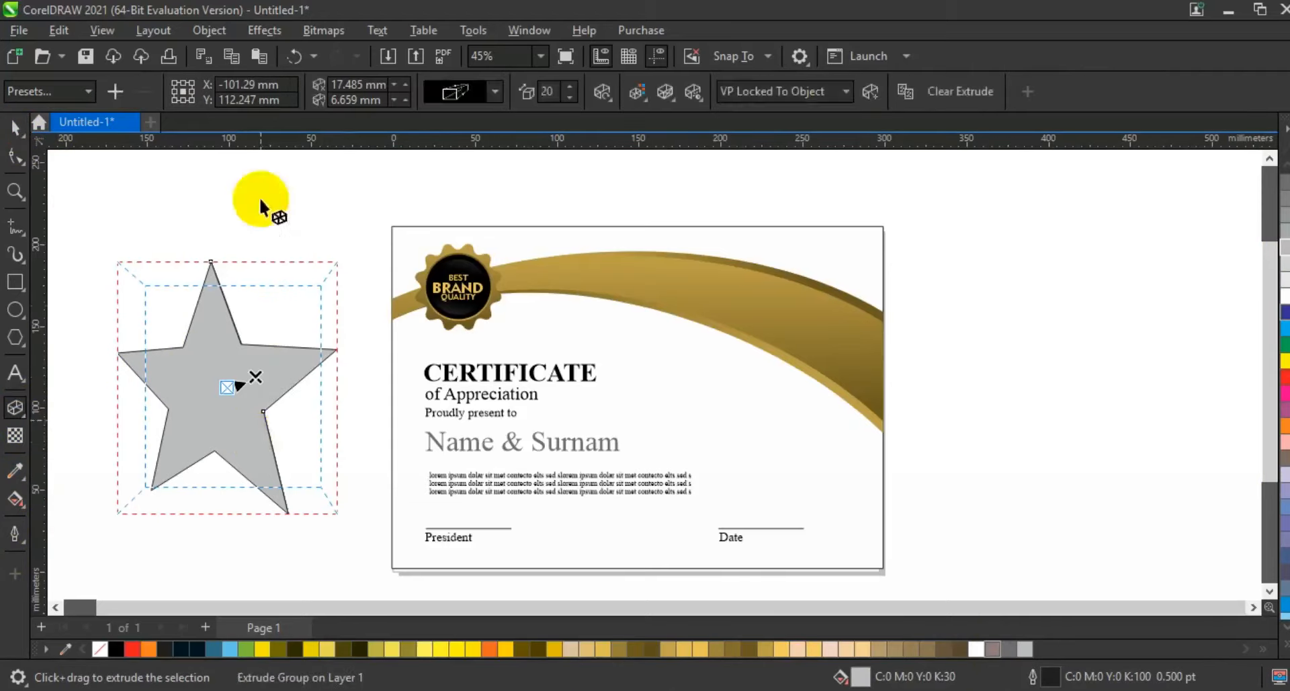
{"action": "left_click", "coordinate": [487, 94]}
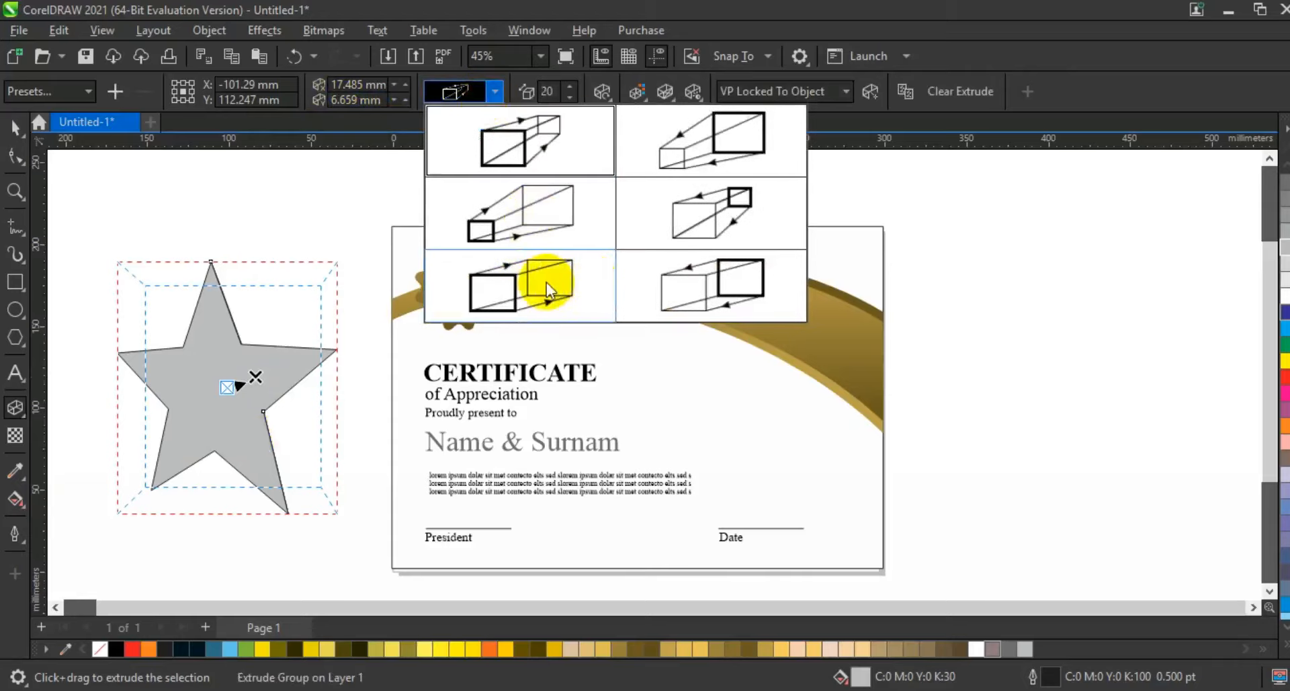
{"action": "left_click", "coordinate": [546, 282]}
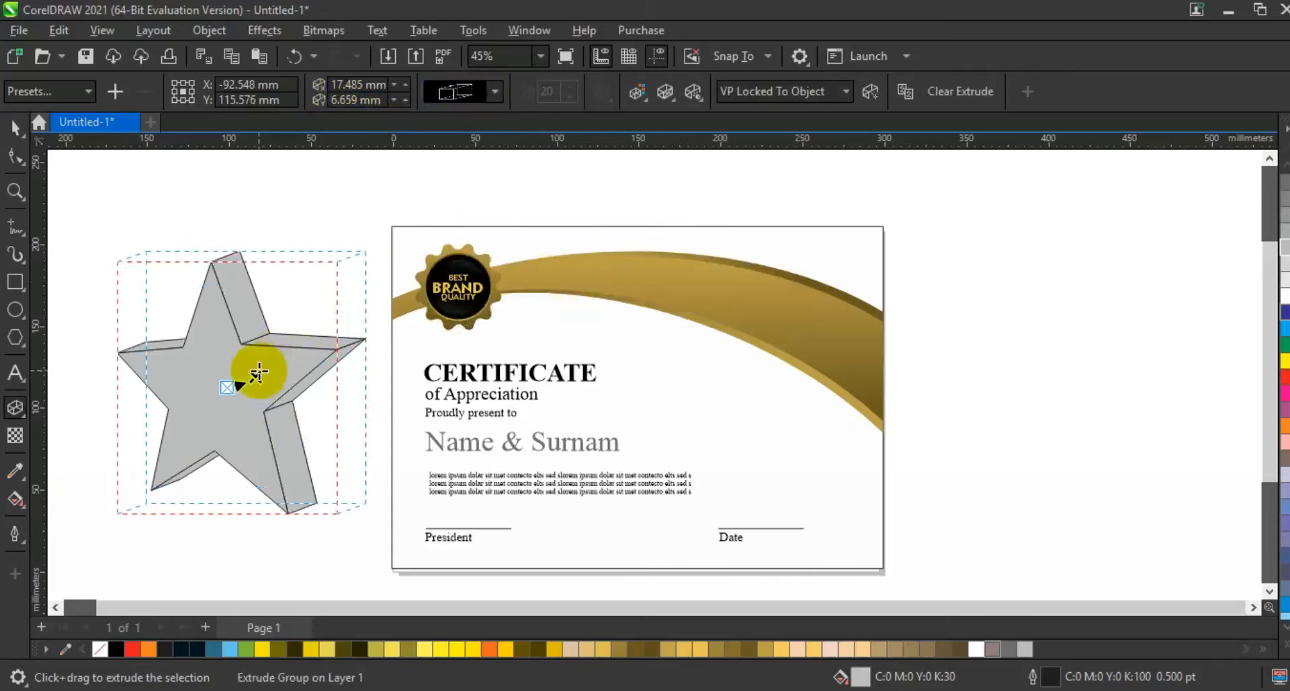
Shorten the star's extrusion to about 10.5 mm across and 2.6 mm up, and break the extrude group apart
{"action": "left_click_drag", "start_coordinate": [259, 372], "coordinate": [254, 374]}
{"action": "left_click_drag", "start_coordinate": [255, 384], "coordinate": [245, 384]}
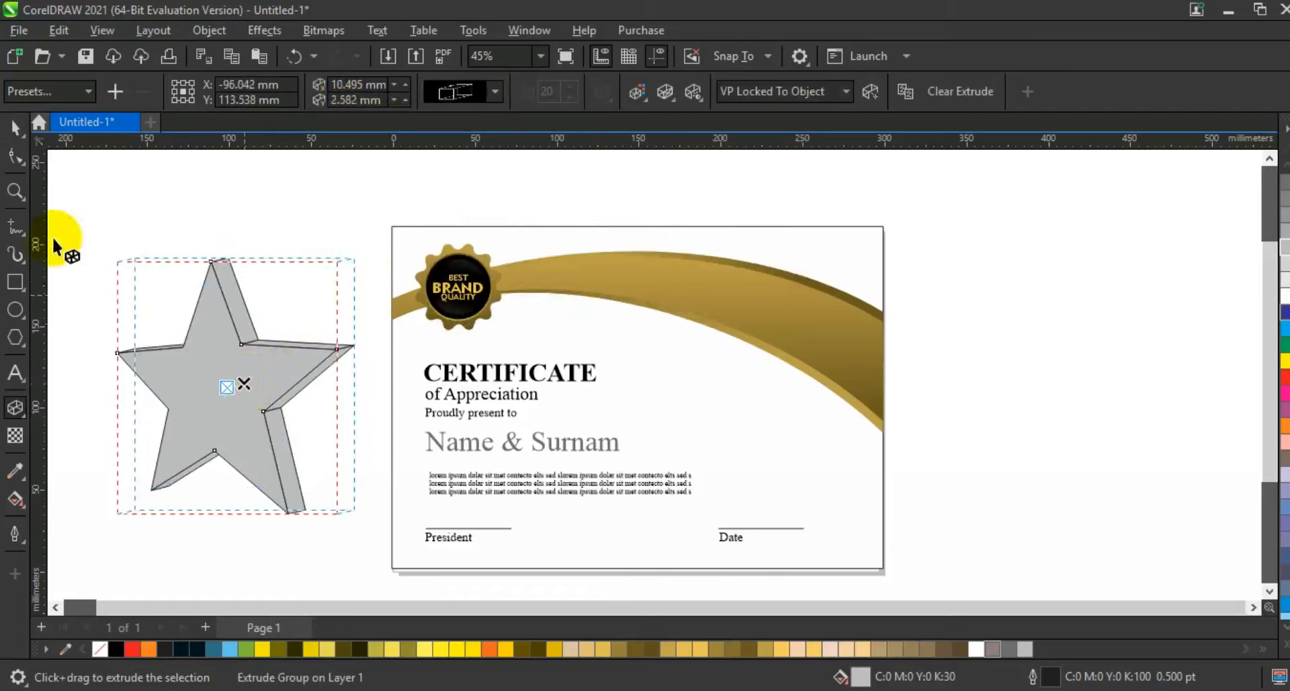
{"action": "left_click", "coordinate": [15, 127]}
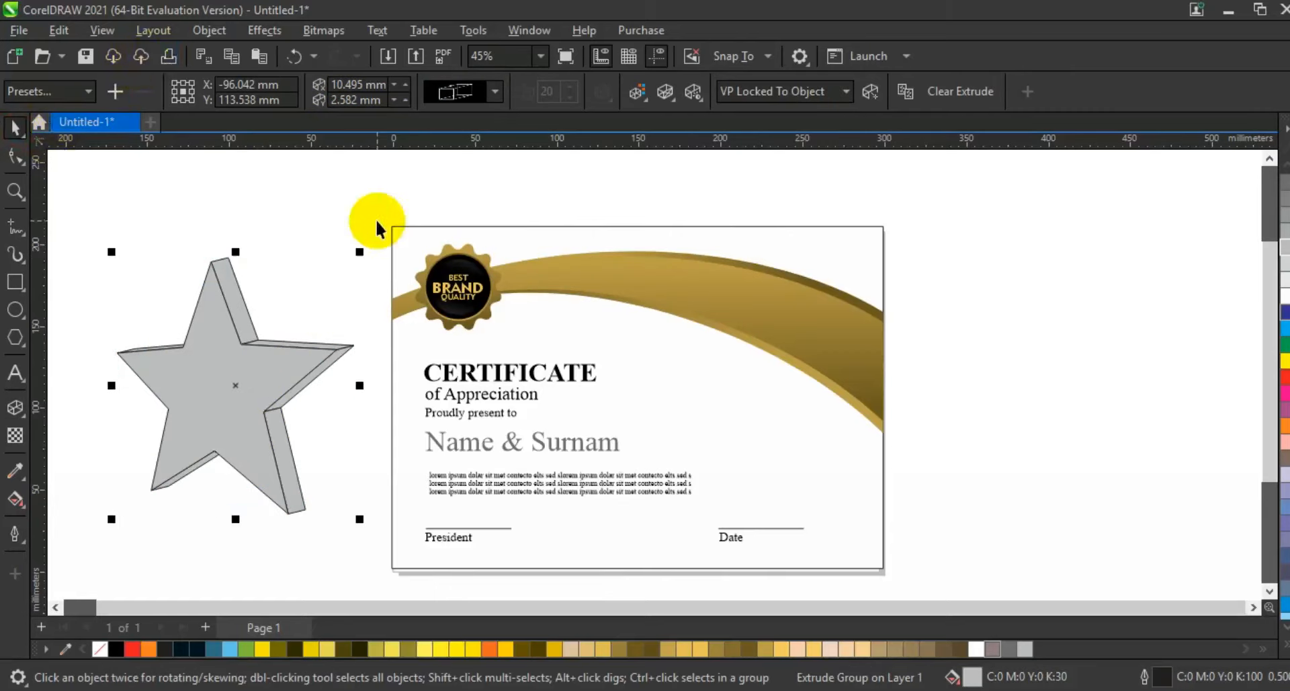
{"action": "left_click", "coordinate": [221, 29]}
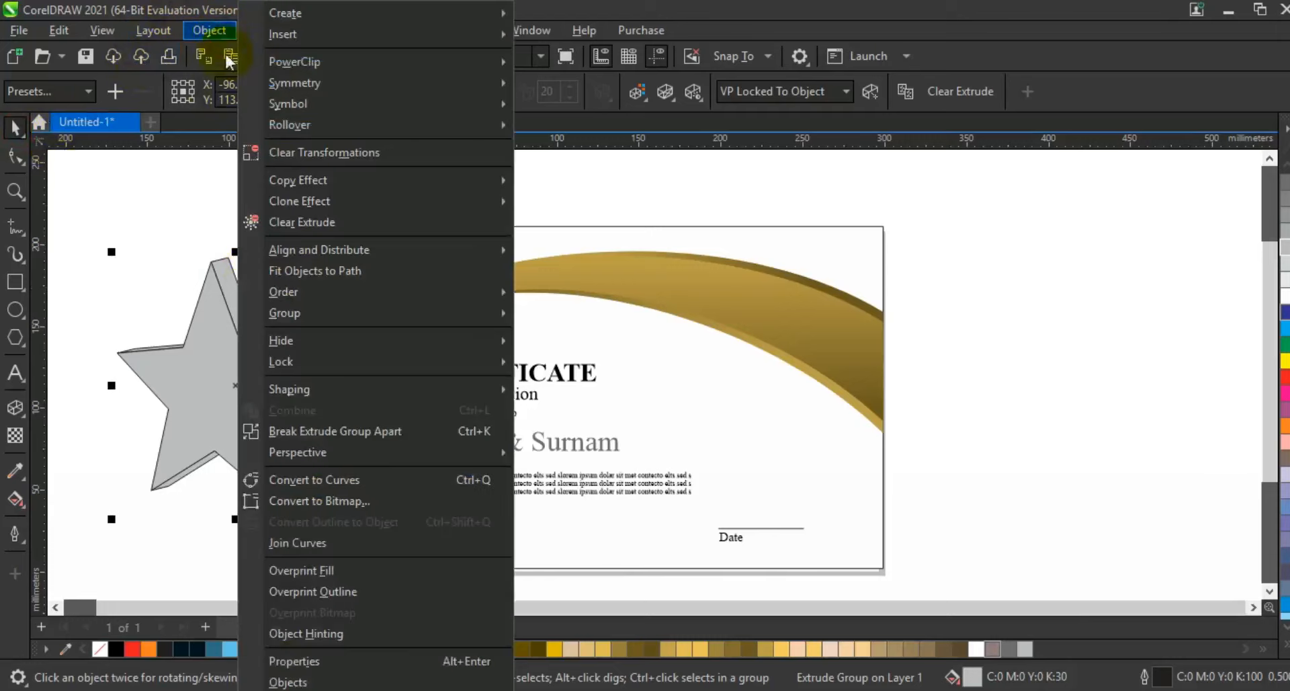
{"action": "left_click", "coordinate": [329, 430]}
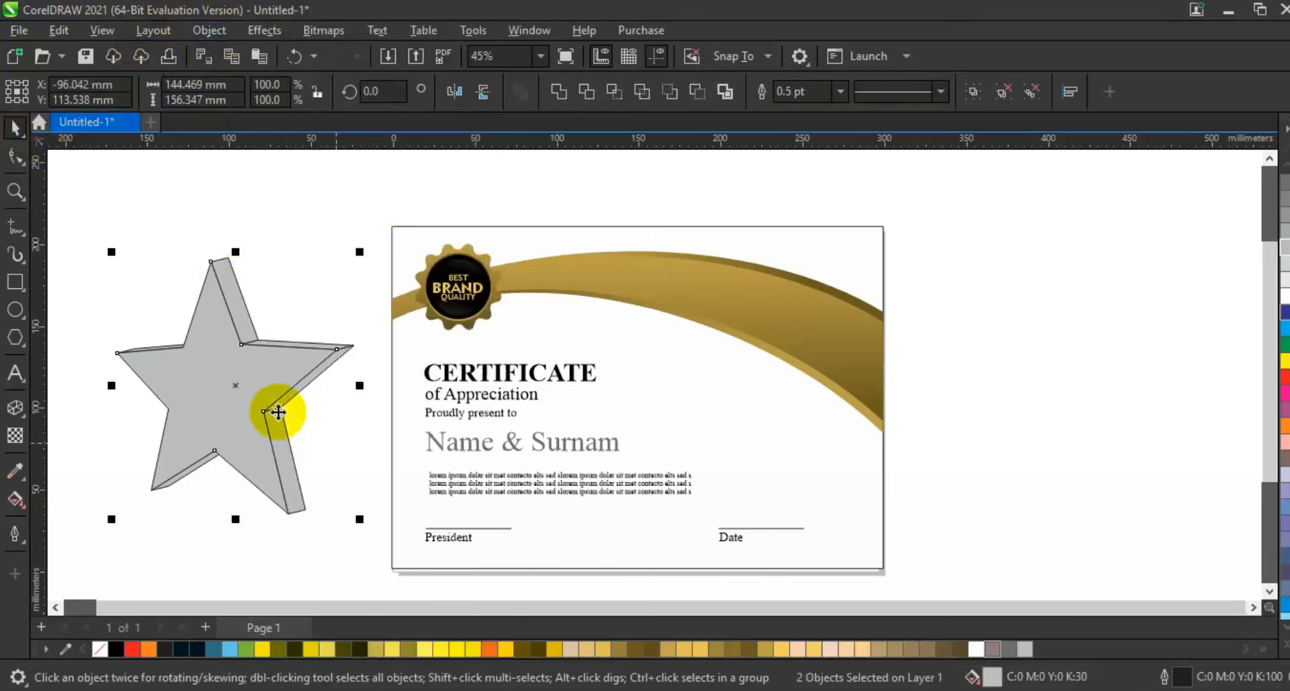
Copy the badge's gold fill onto both star parts without an outline and place them about 78 mm wide in the certificate's lower-right corner
{"action": "key", "text": "shift"}
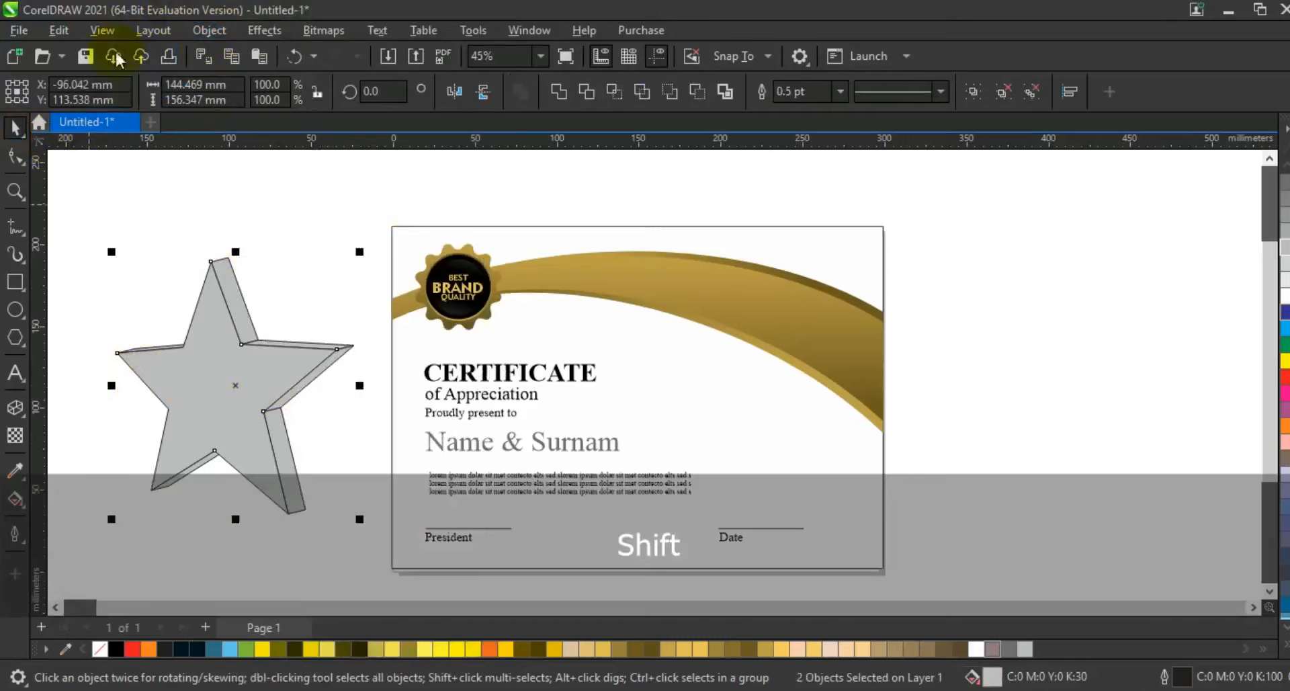
{"action": "left_click", "coordinate": [61, 29]}
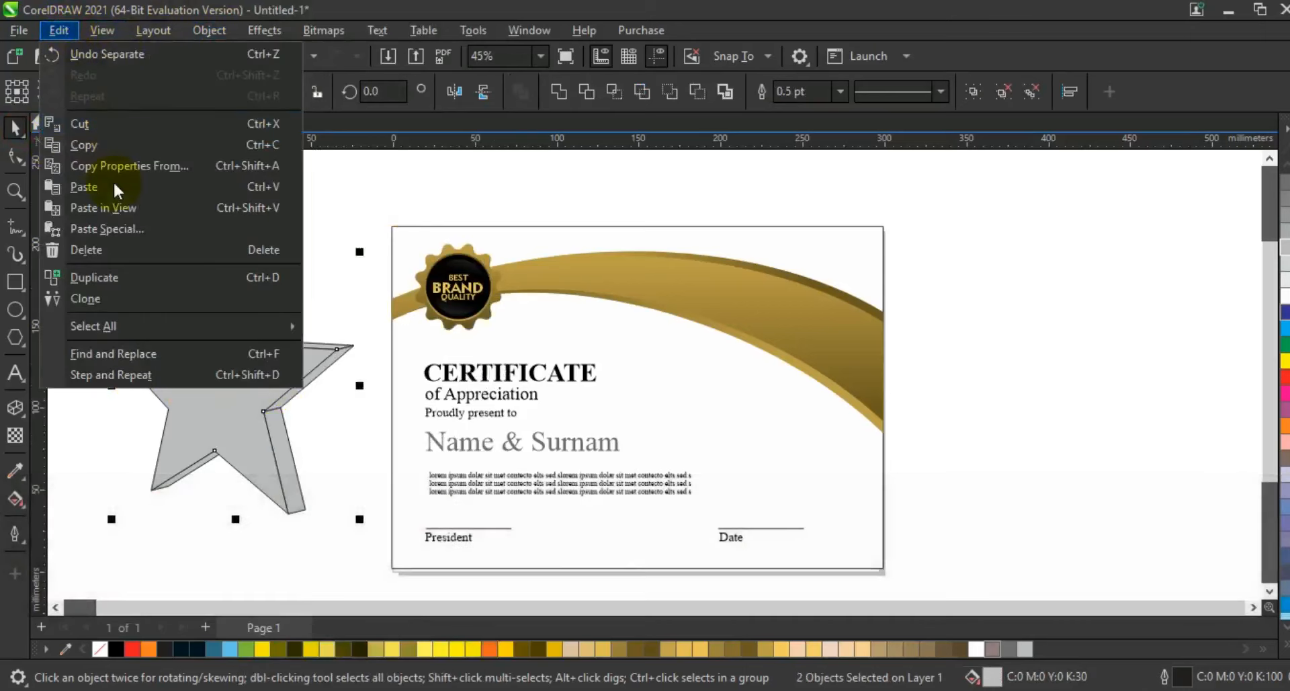
{"action": "left_click", "coordinate": [115, 165]}
{"action": "left_click", "coordinate": [678, 387]}
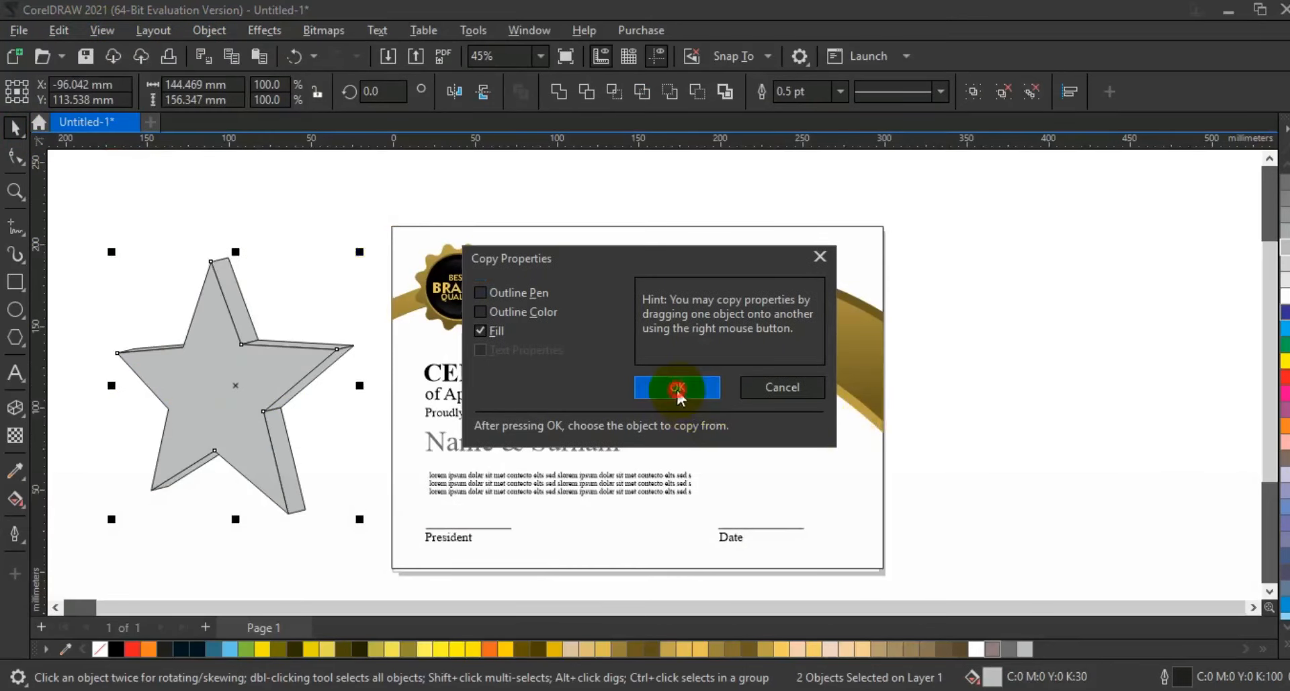
{"action": "left_click", "coordinate": [461, 251]}
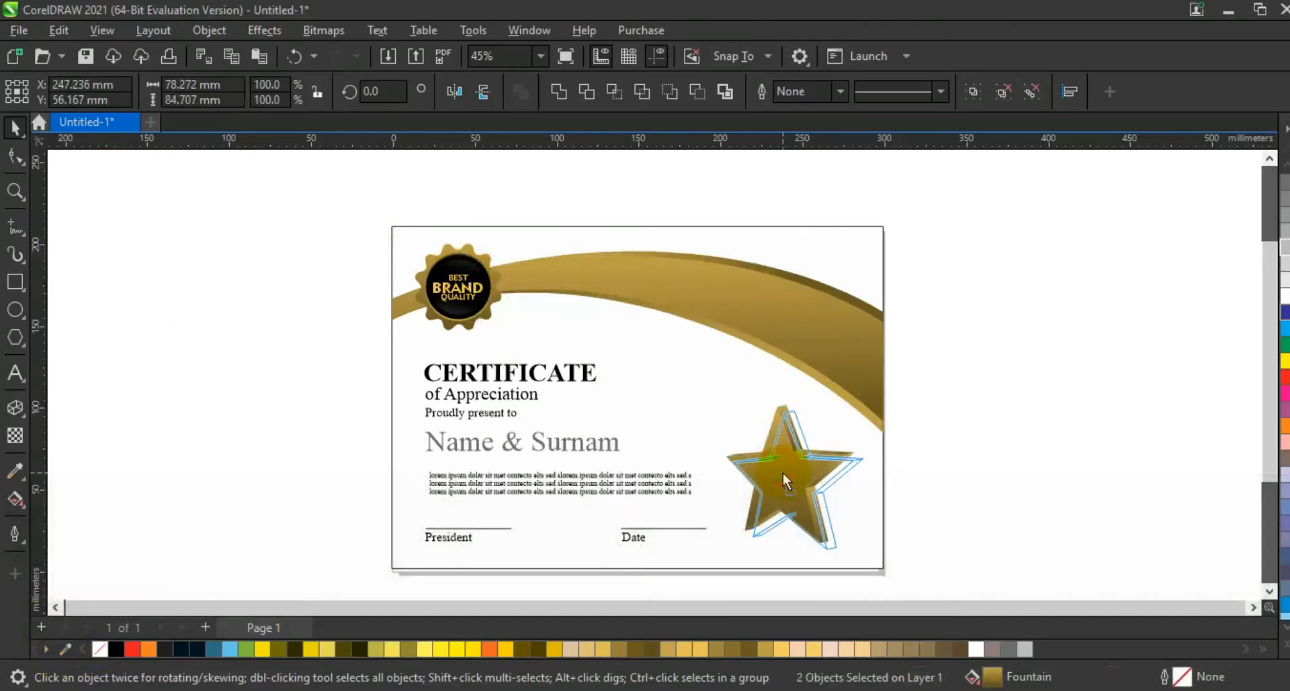
{"action": "left_click", "coordinate": [959, 493]}
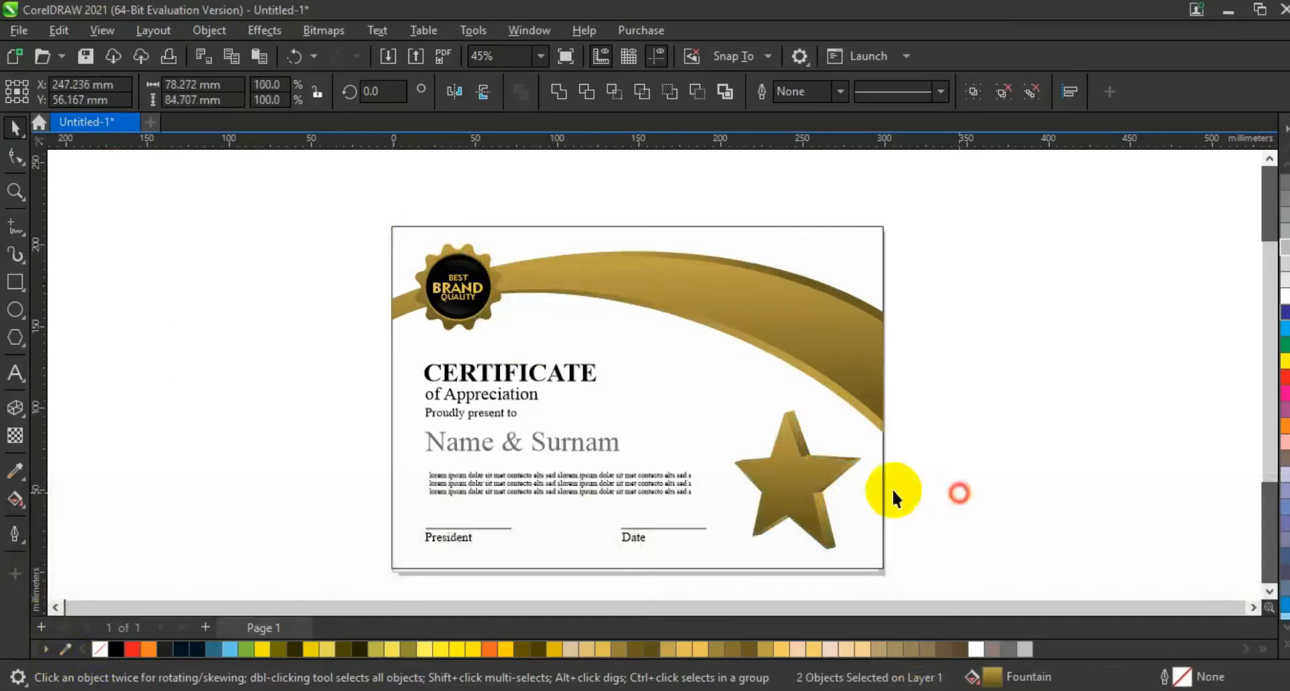
Stretch the fountain fill on the star's front face so its dark end lies just below the certificate's bottom edge
{"action": "left_click", "coordinate": [811, 493]}
{"action": "key", "text": "g"}
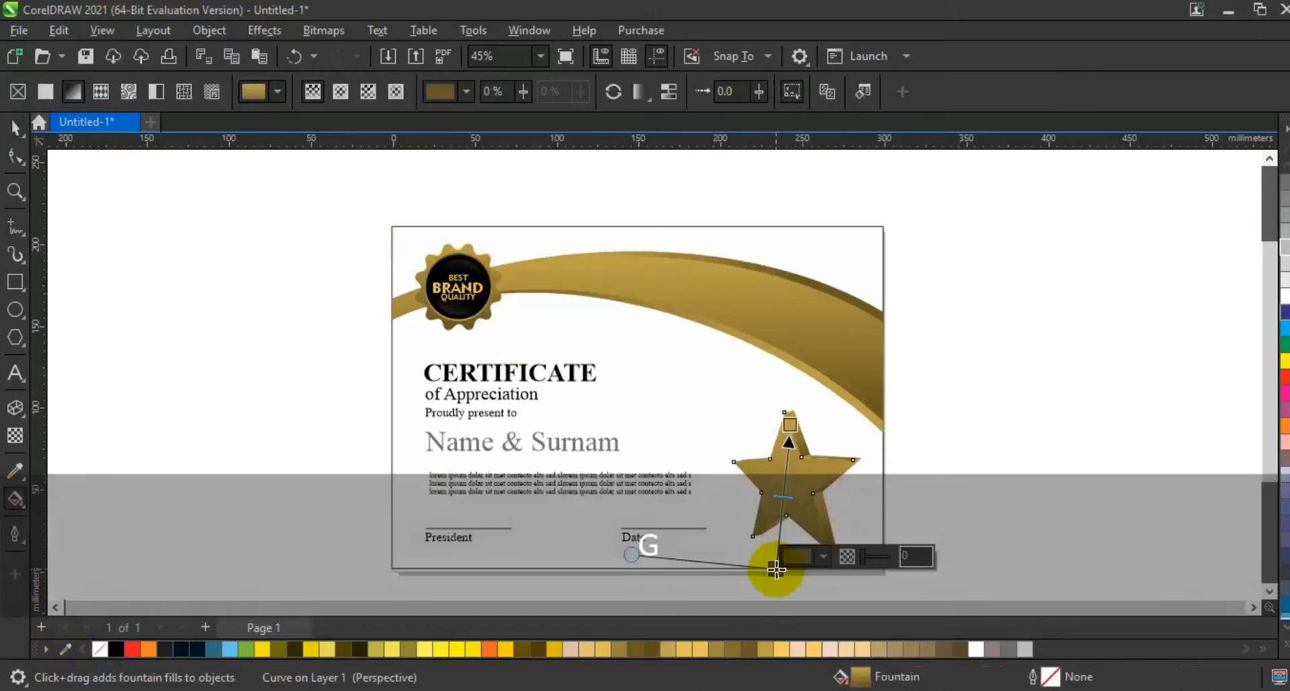
{"action": "left_click_drag", "start_coordinate": [769, 582], "coordinate": [766, 585]}
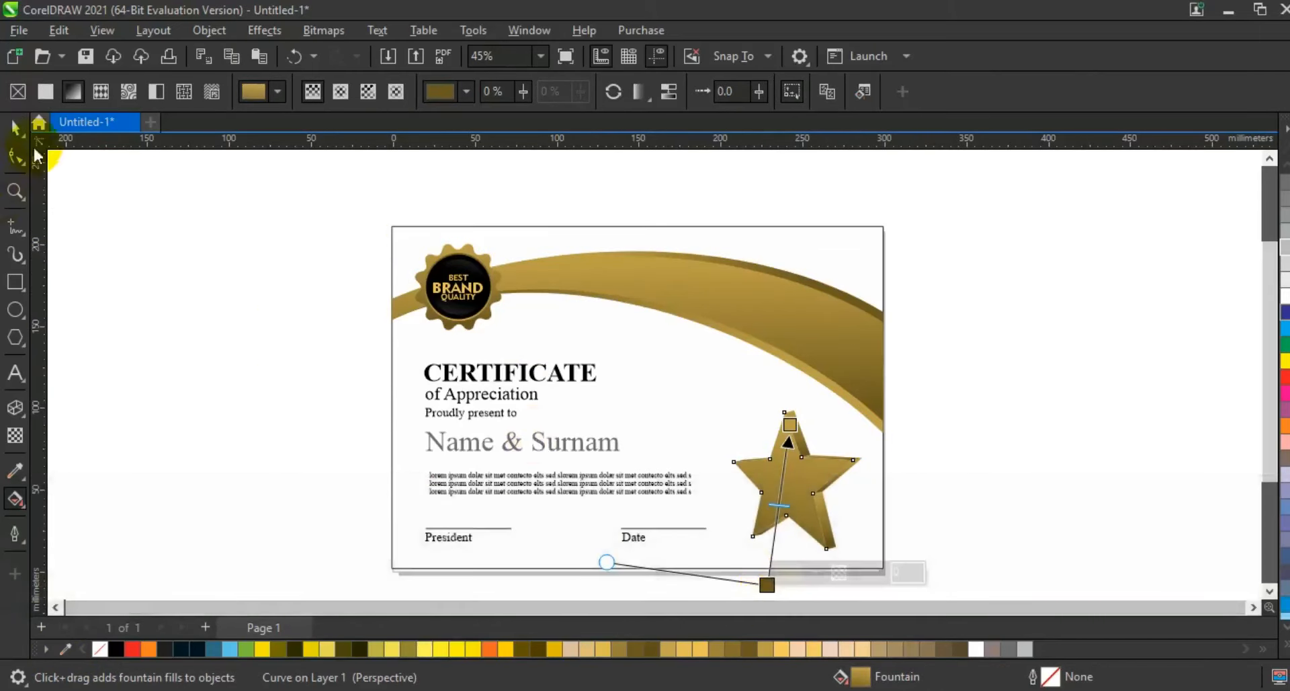
{"action": "left_click", "coordinate": [23, 134]}
{"action": "left_click", "coordinate": [19, 127]}
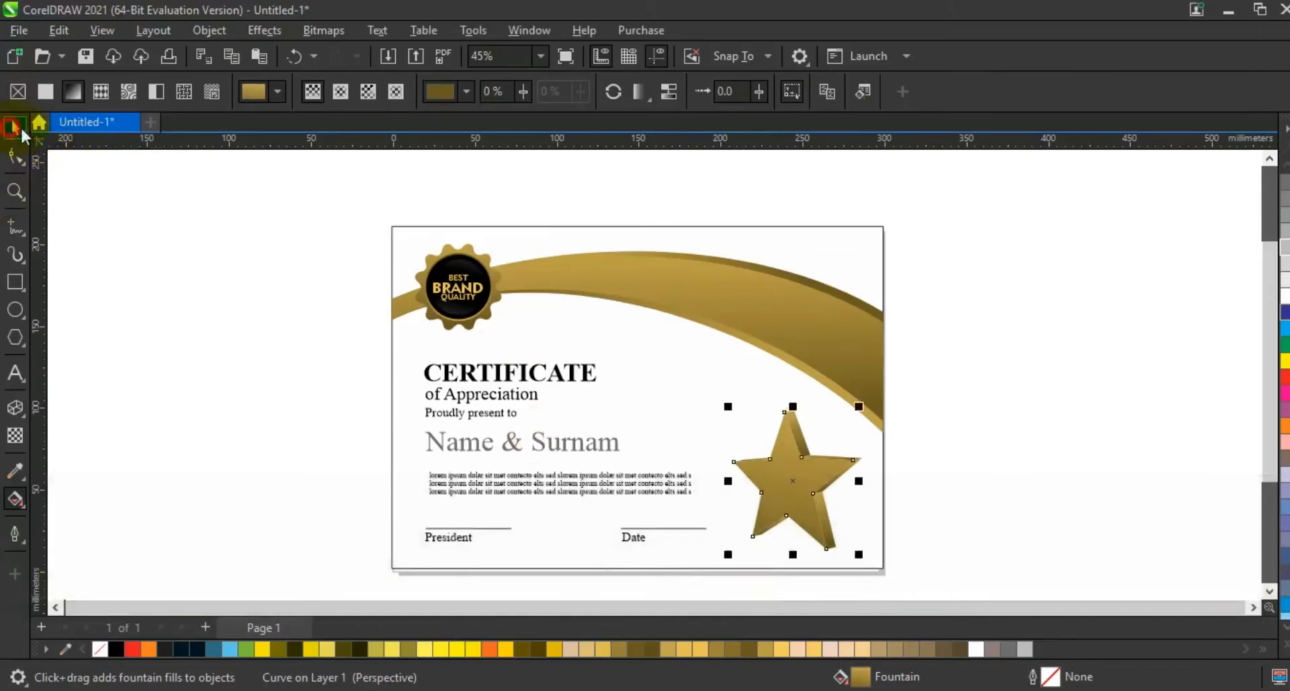
{"action": "left_click", "coordinate": [249, 324]}
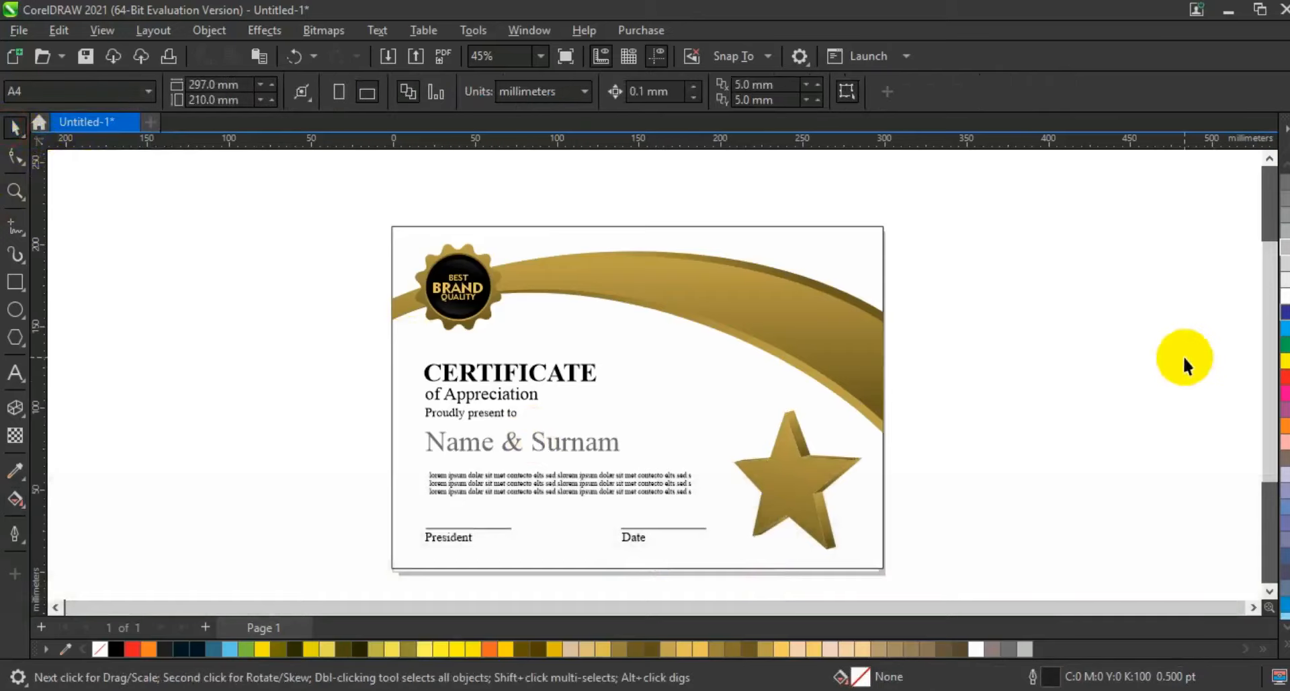
Fit the whole certificate in view and examine the design in a full-screen preview
{"action": "key", "text": "F4"}
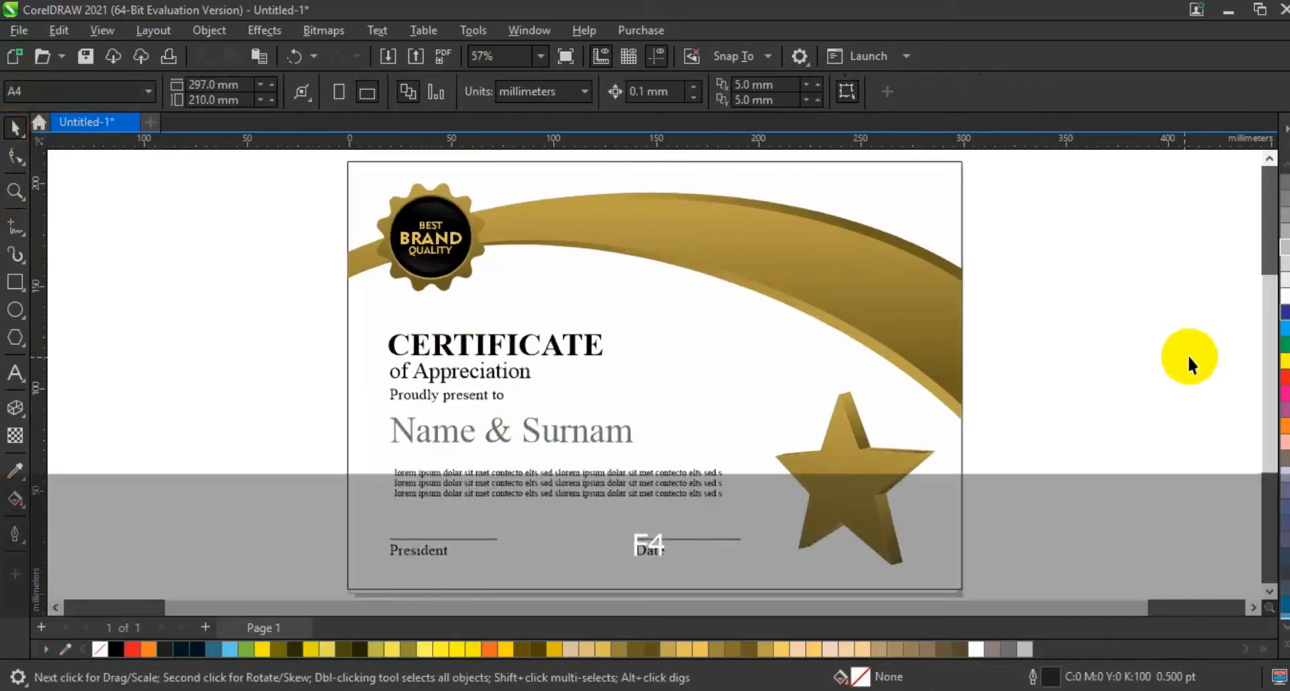
{"action": "key", "text": "F9"}
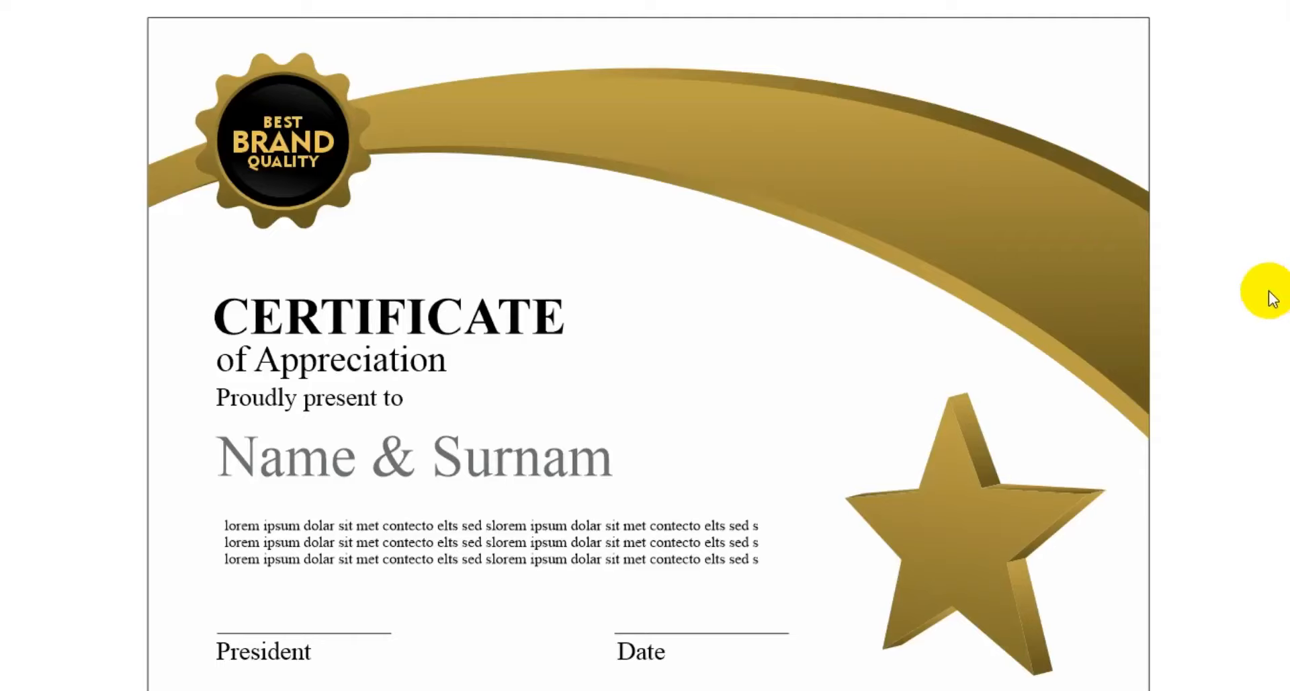
{"action": "left_click", "coordinate": [1183, 295]}
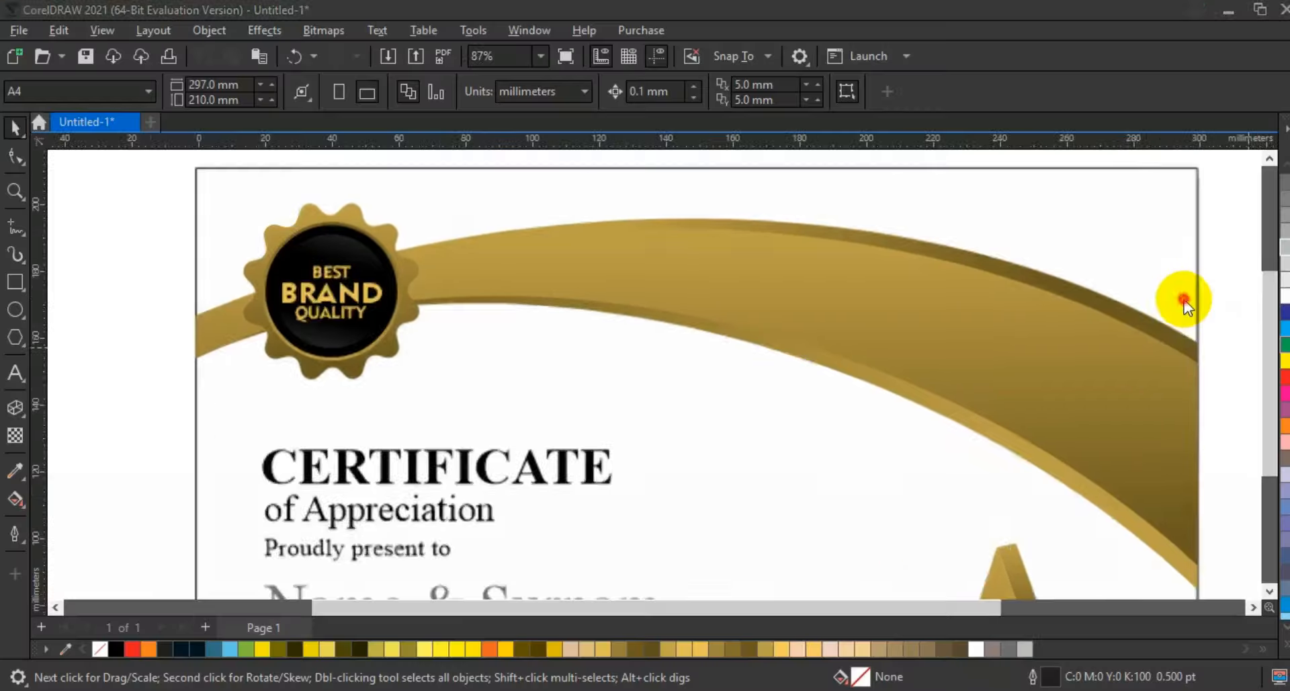